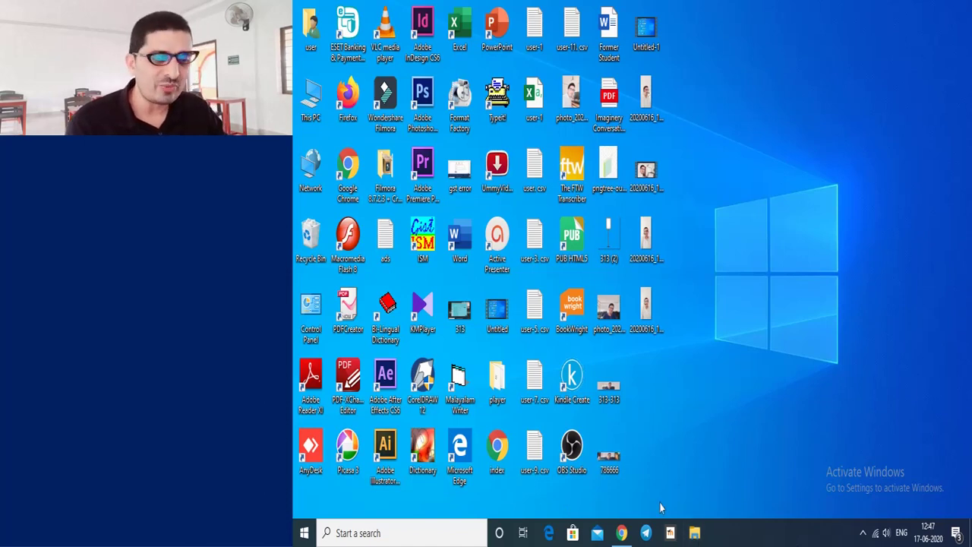
Switch to Chrome, search Google for "gmail" and open the Gmail by Google result.
{"action": "left_click", "coordinate": [625, 535]}
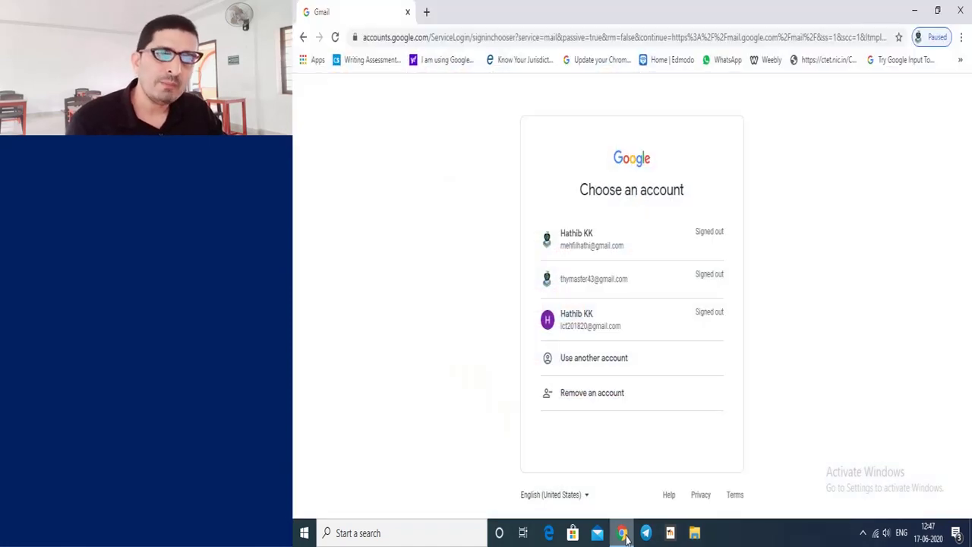
{"action": "left_click", "coordinate": [460, 43]}
{"action": "type", "text": "google.co.in"}
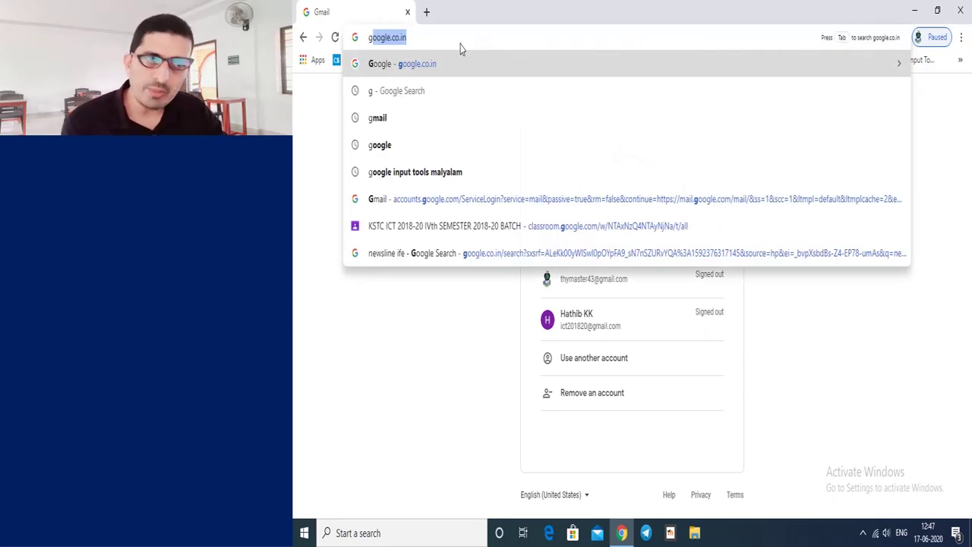
{"action": "left_click", "coordinate": [385, 117]}
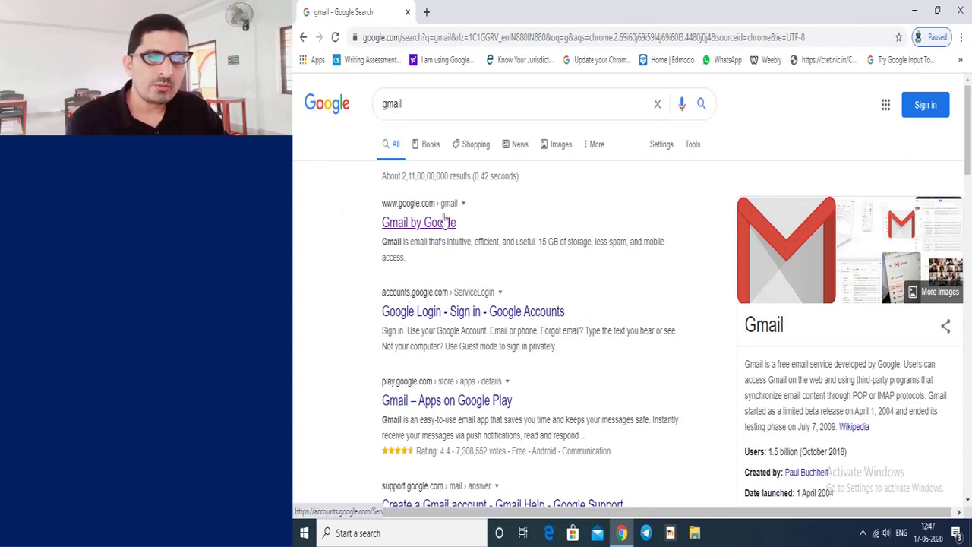
{"action": "left_click", "coordinate": [441, 231]}
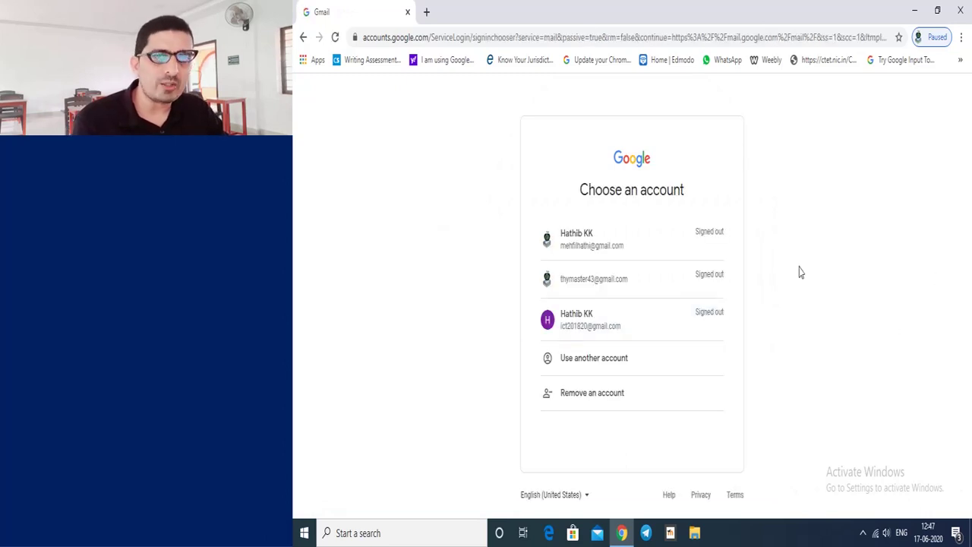
Sign in to Gmail with the third listed account by entering the account password.
{"action": "left_click", "coordinate": [587, 318]}
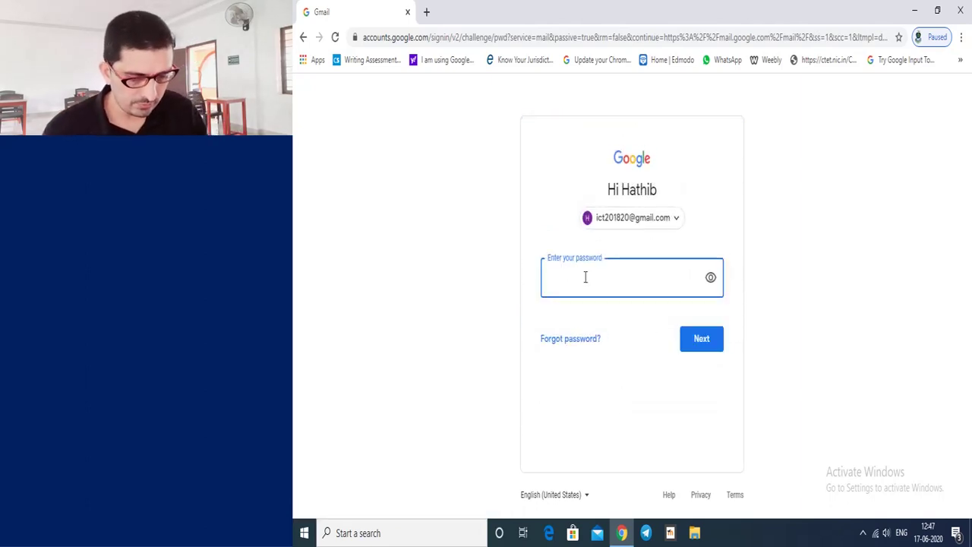
{"action": "type", "text": "****"}
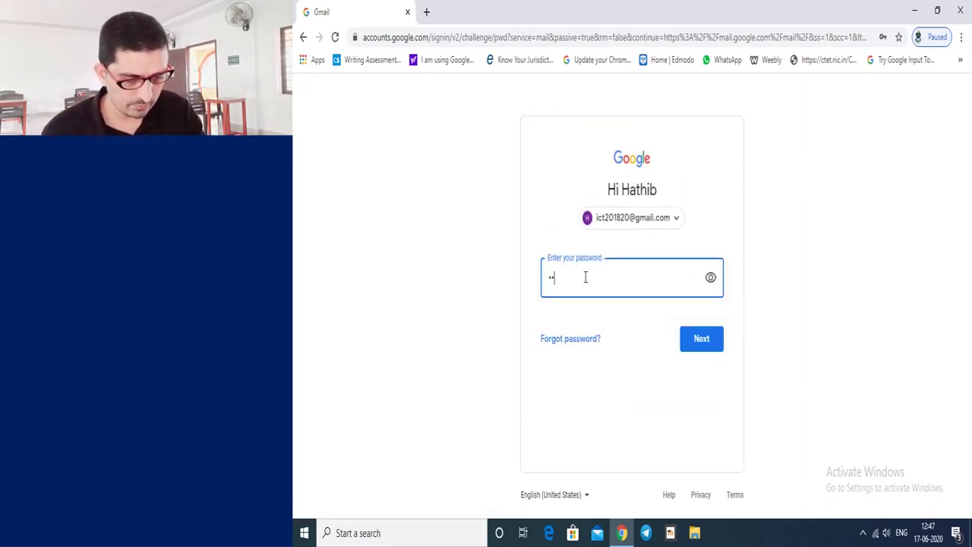
{"action": "type", "text": "*****"}
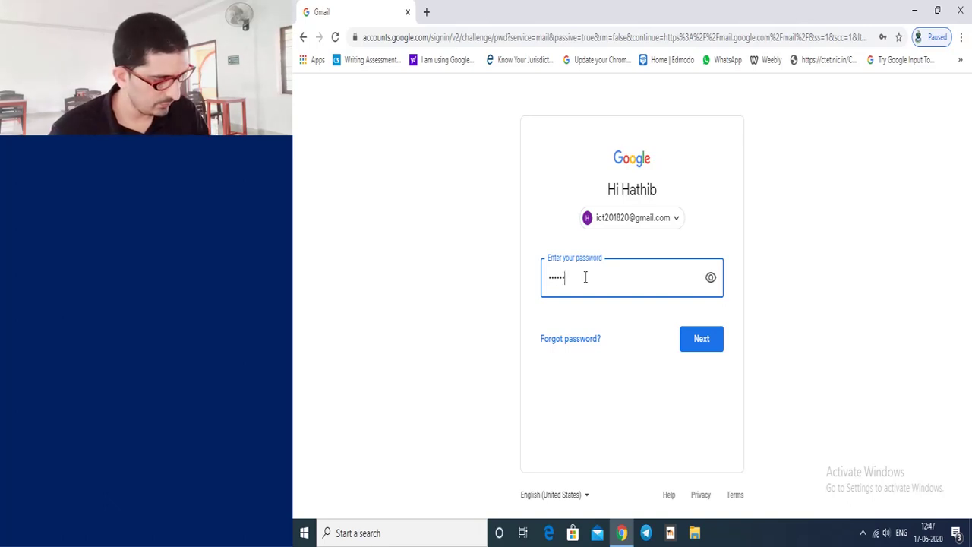
{"action": "type", "text": "*"}
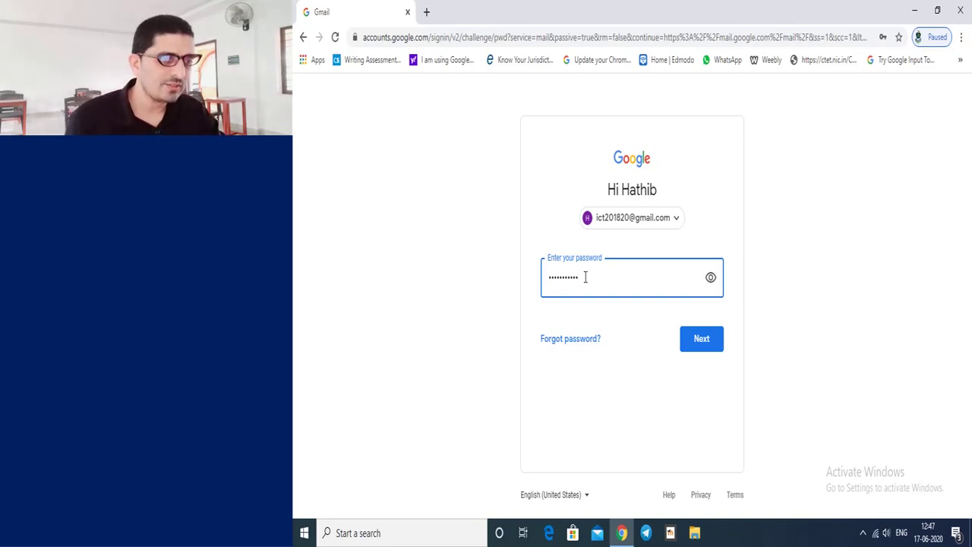
{"action": "left_click", "coordinate": [701, 340]}
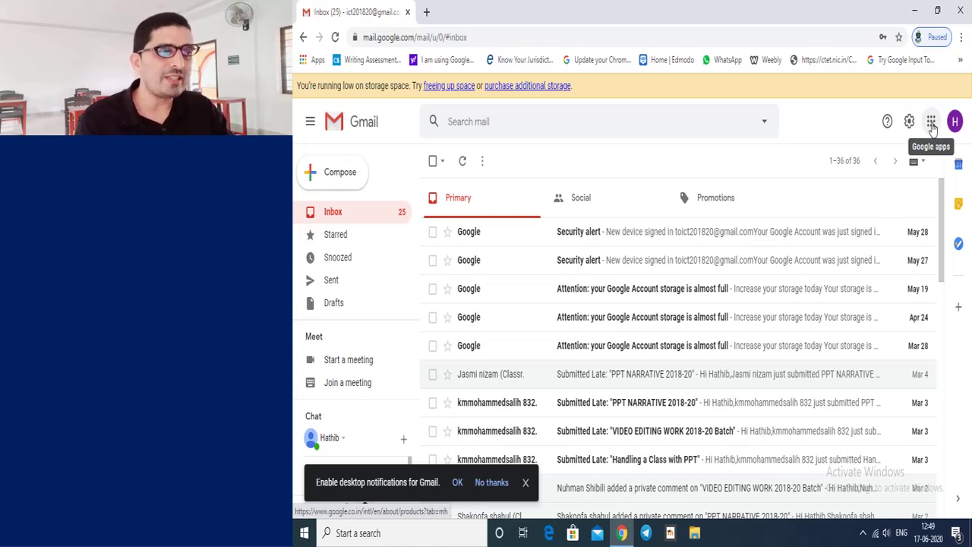
Open Google Classroom from the list of Google apps.
{"action": "left_click", "coordinate": [932, 123]}
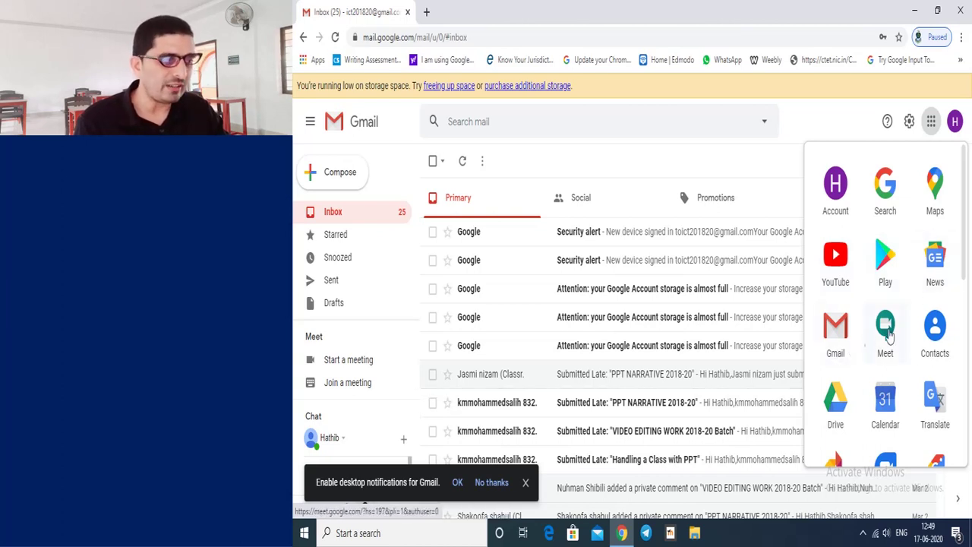
{"action": "scroll", "coordinate": [902, 315], "scroll_direction": "down", "scroll_amount": 1}
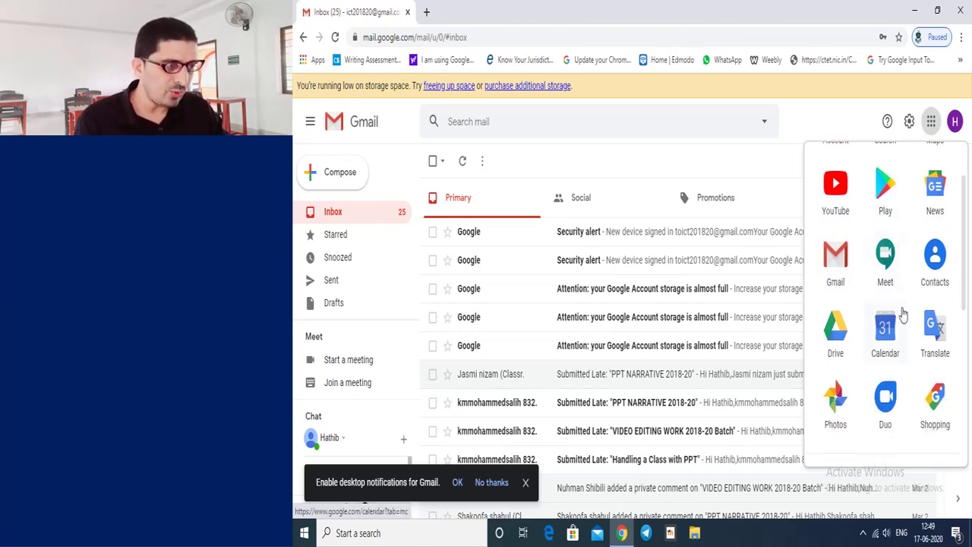
{"action": "scroll", "coordinate": [903, 315], "scroll_direction": "down", "scroll_amount": 1}
{"action": "scroll", "coordinate": [904, 316], "scroll_direction": "down", "scroll_amount": 2}
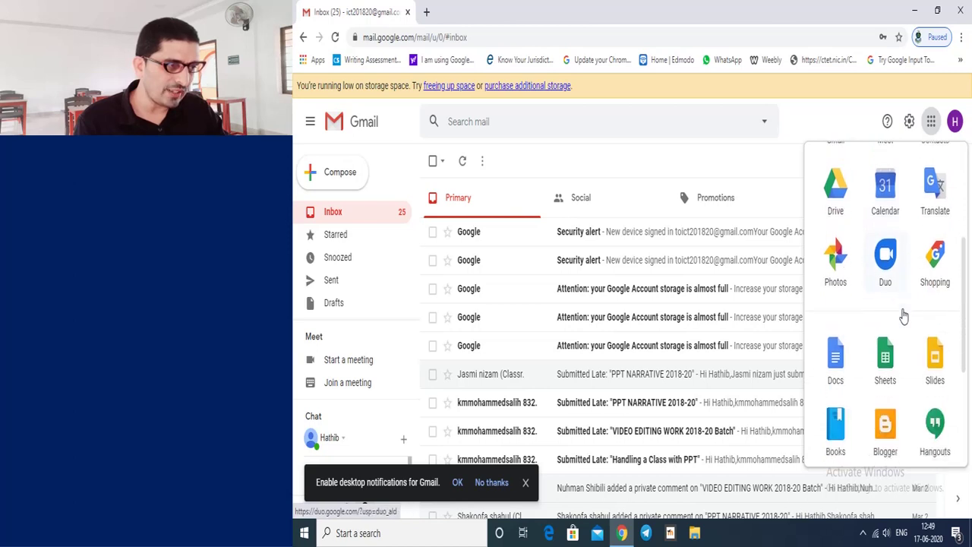
{"action": "scroll", "coordinate": [904, 316], "scroll_direction": "down", "scroll_amount": 1}
{"action": "scroll", "coordinate": [910, 313], "scroll_direction": "down", "scroll_amount": 1}
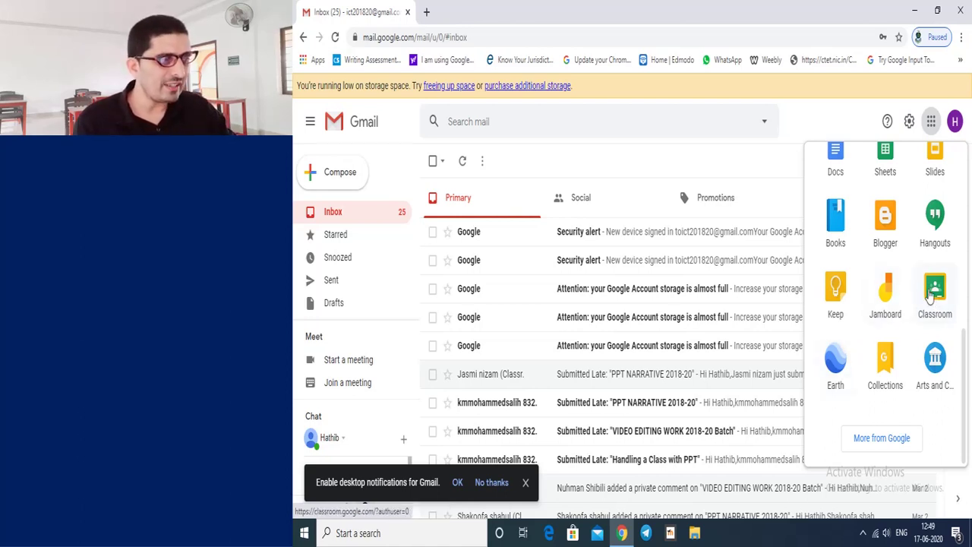
{"action": "left_click", "coordinate": [935, 291]}
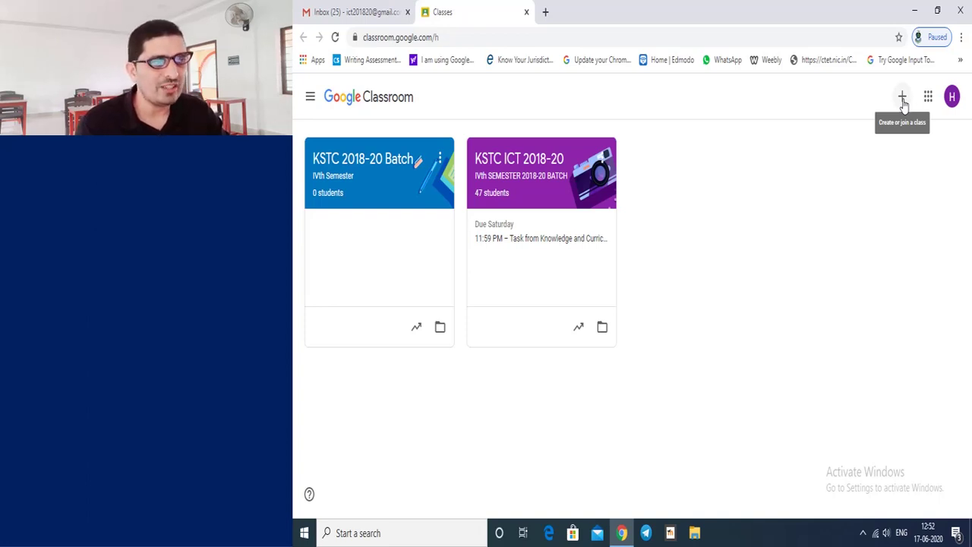
Start creating a new class and accept the notice about using Classroom at a school with students.
{"action": "left_click", "coordinate": [902, 98]}
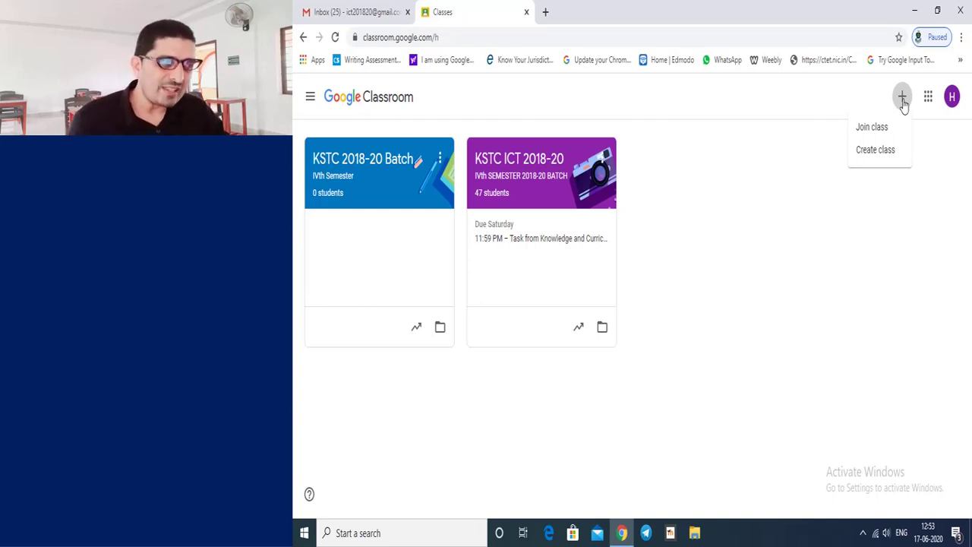
{"action": "left_click", "coordinate": [871, 155]}
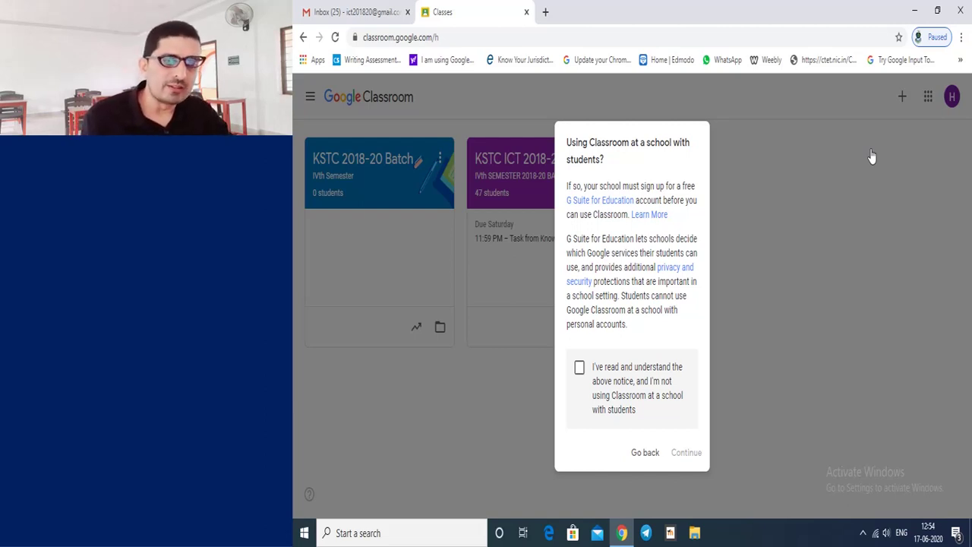
{"action": "left_click", "coordinate": [580, 371]}
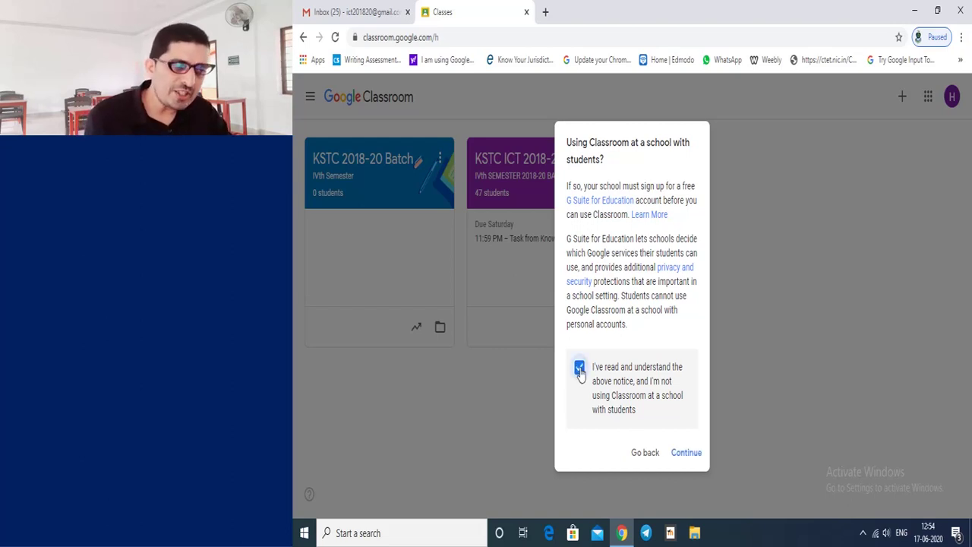
{"action": "left_click", "coordinate": [690, 458]}
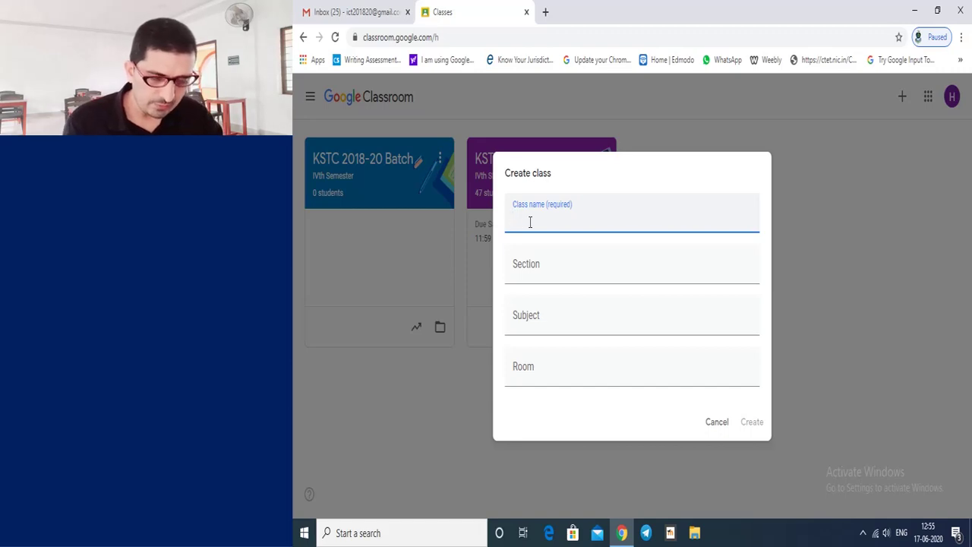
{"action": "type", "text": "2nd"}
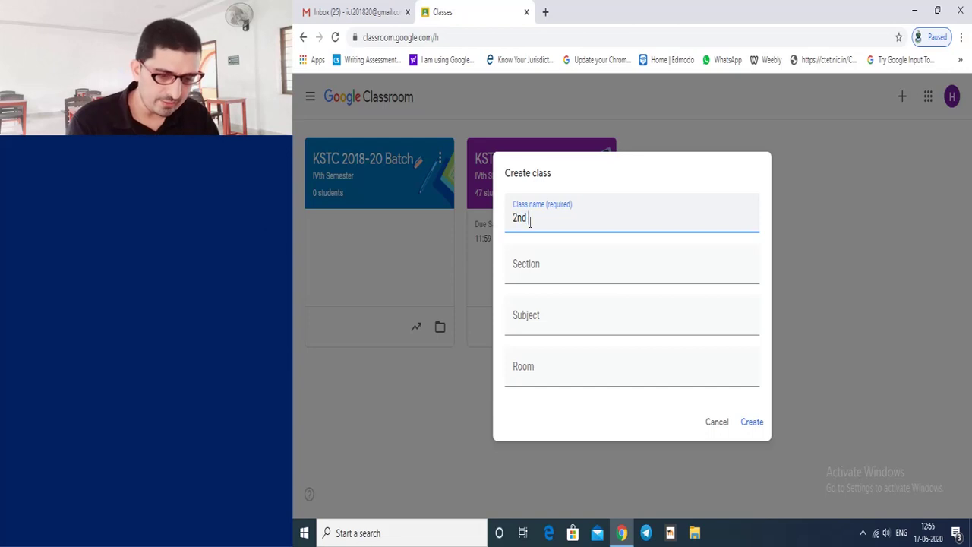
{"action": "type", "text": " Semes"}
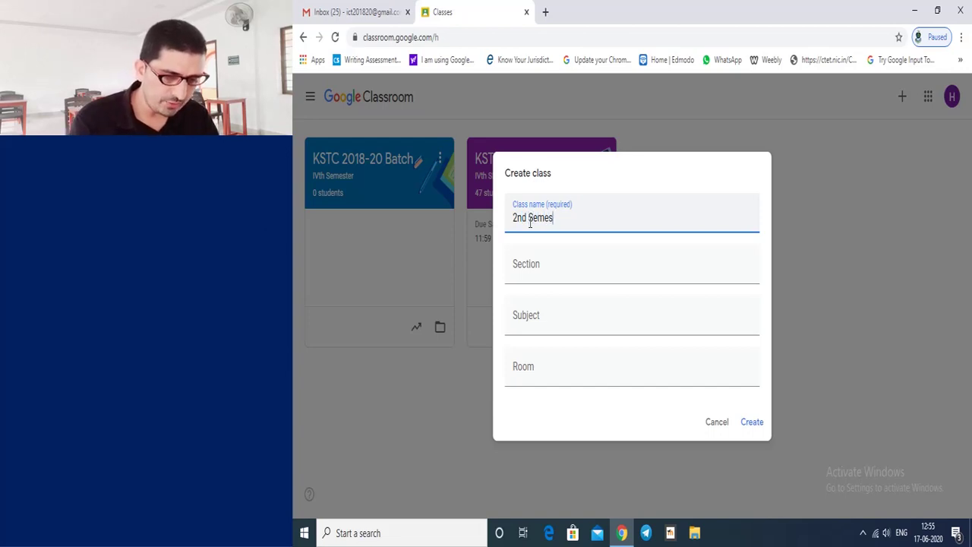
{"action": "type", "text": "ter"}
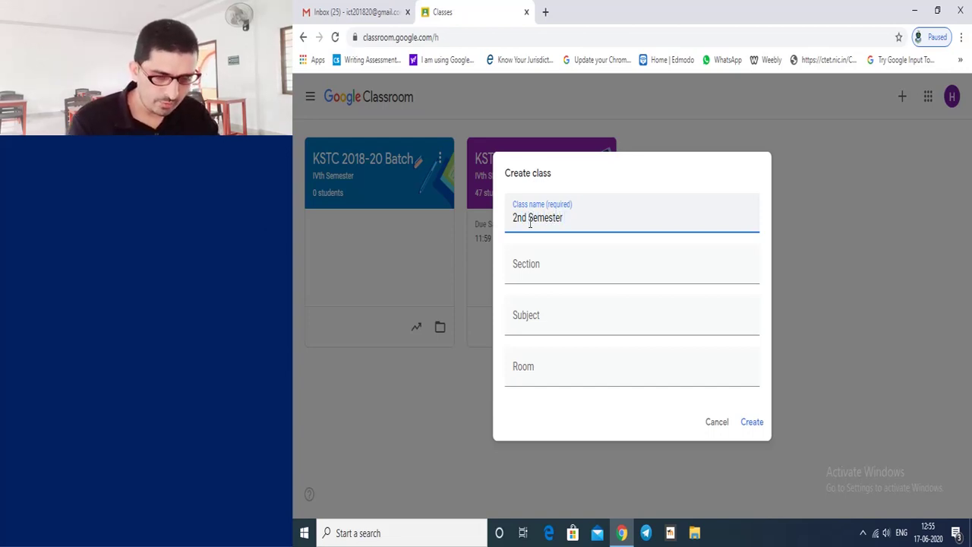
{"action": "type", "text": " BEd"}
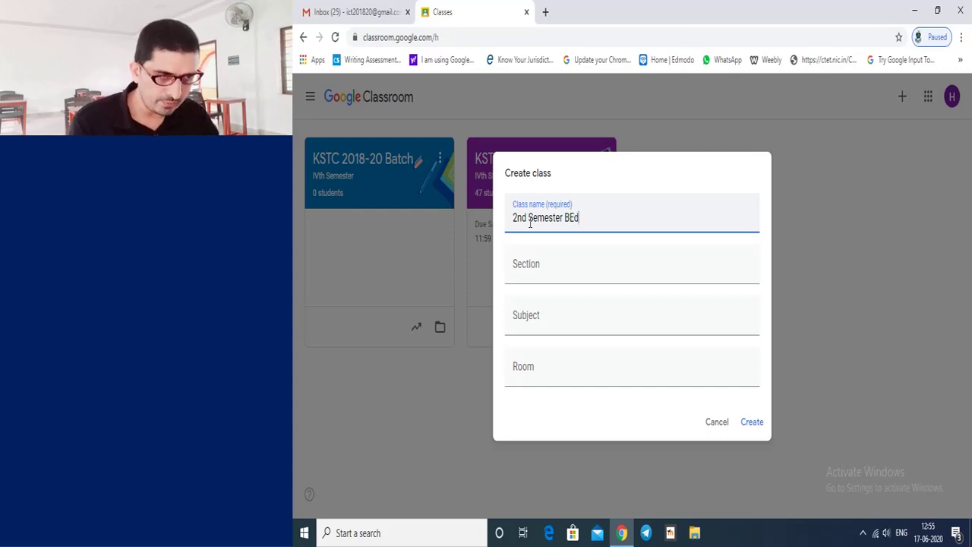
{"action": "type", "text": ". P"}
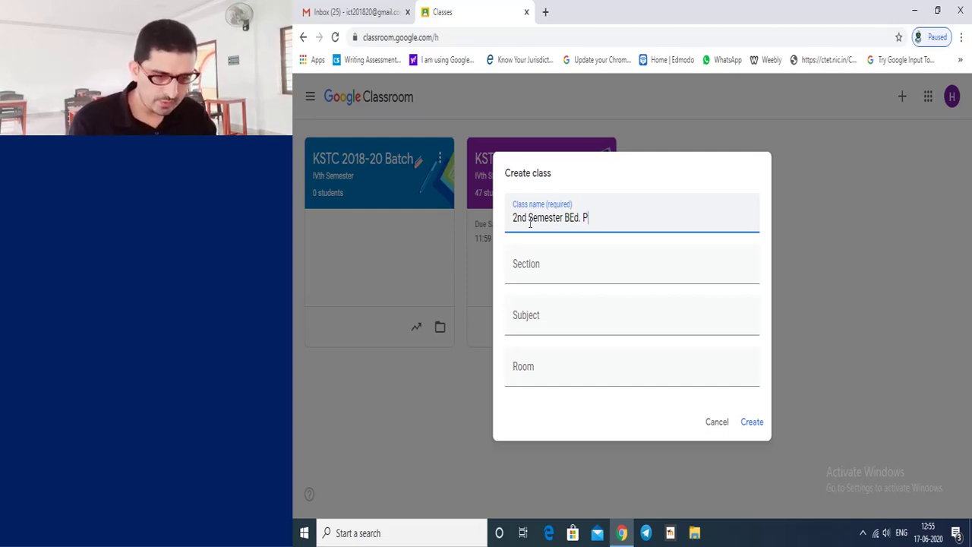
{"action": "type", "text": "sycholo"}
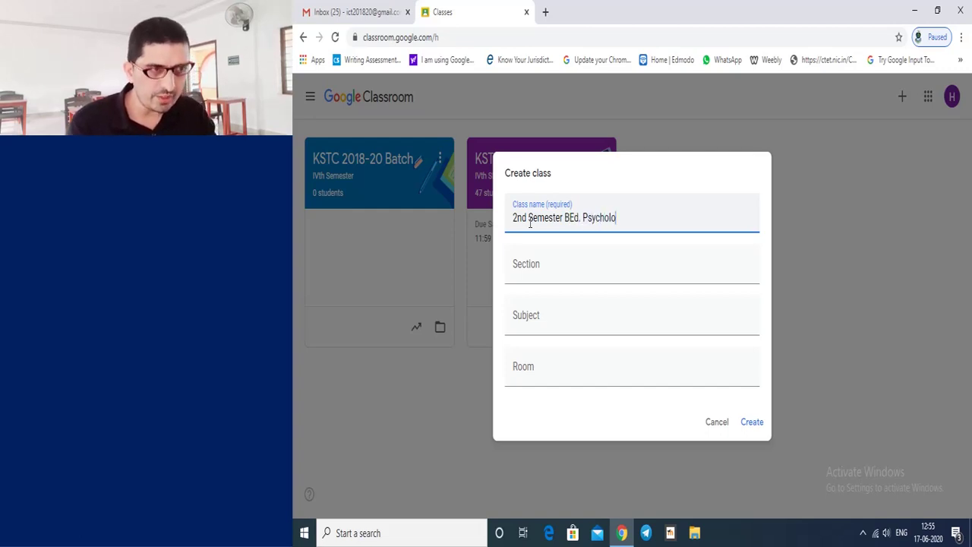
{"action": "type", "text": "gy"}
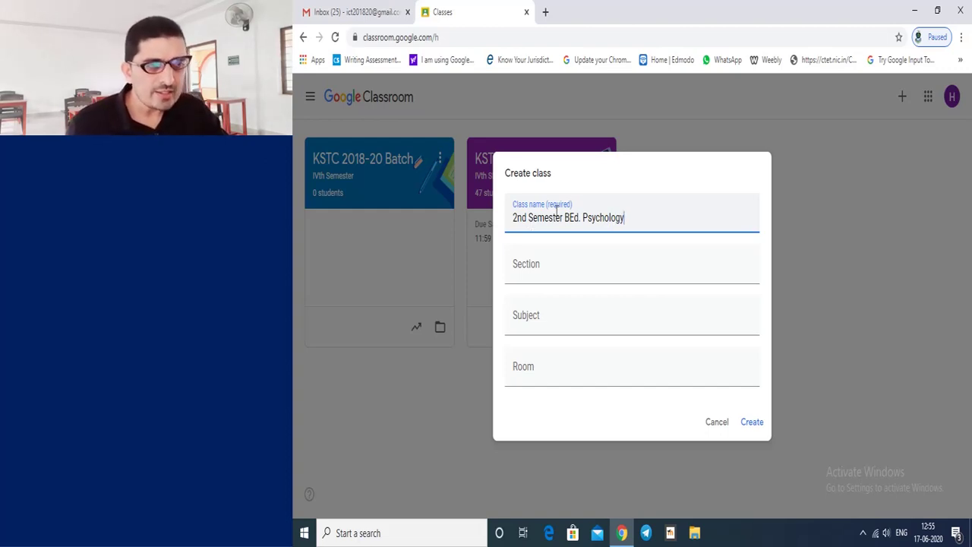
{"action": "key", "text": "BackSpace"}
{"action": "key", "text": "BackSpace"}
{"action": "key", "text": "BackSpace"}
{"action": "key", "text": "BackSpace"}
{"action": "key", "text": "BackSpace"}
{"action": "key", "text": "BackSpace"}
{"action": "key", "text": "BackSpace"}
{"action": "key", "text": "BackSpace"}
{"action": "key", "text": "BackSpace"}
{"action": "key", "text": "BackSpace"}
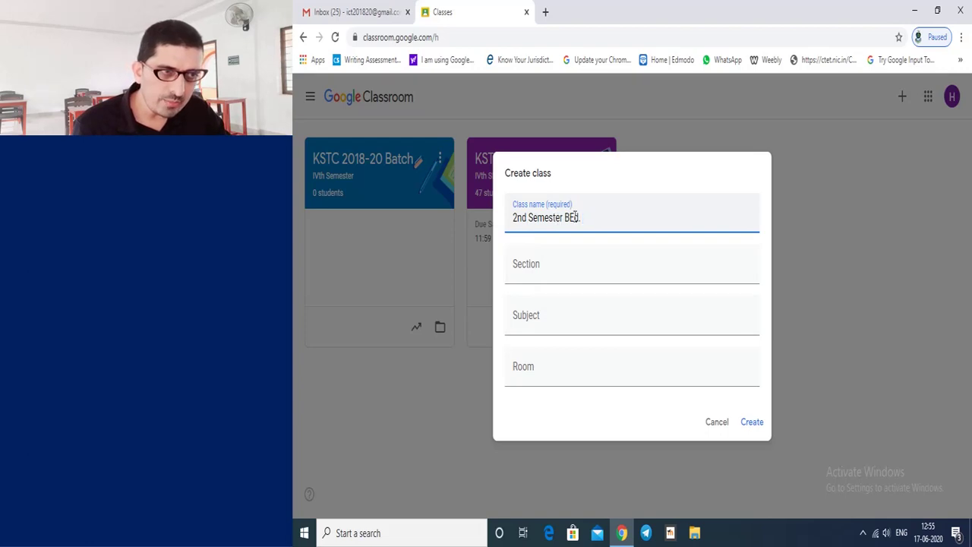
Set the new class's name to "BEd." and its section to "2nd Semester".
{"action": "left_click_drag", "start_coordinate": [583, 218], "coordinate": [483, 224]}
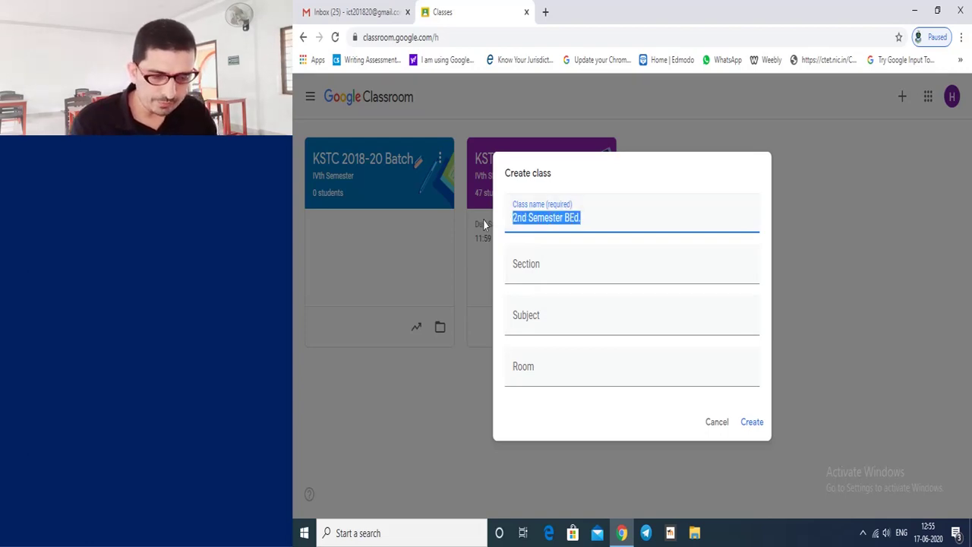
{"action": "type", "text": "BEd."}
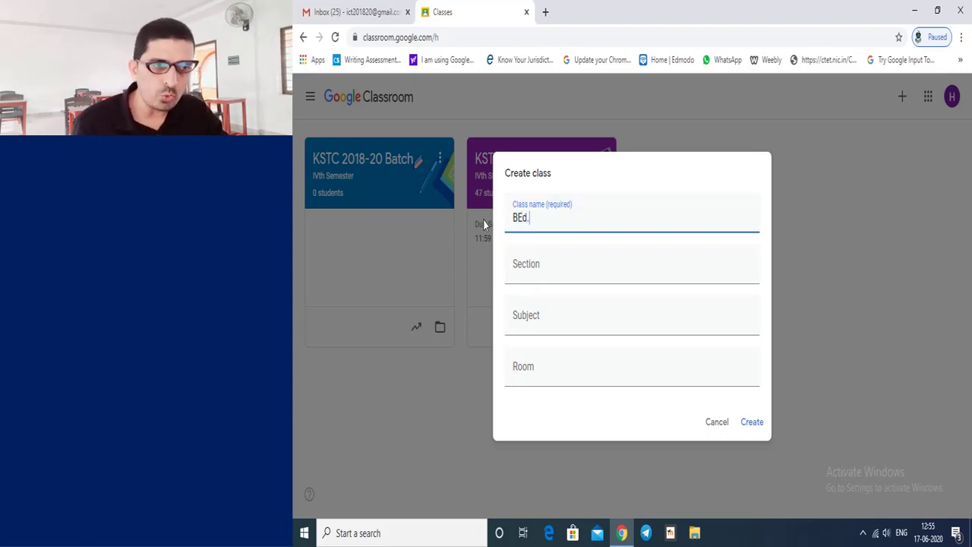
{"action": "left_click", "coordinate": [530, 270]}
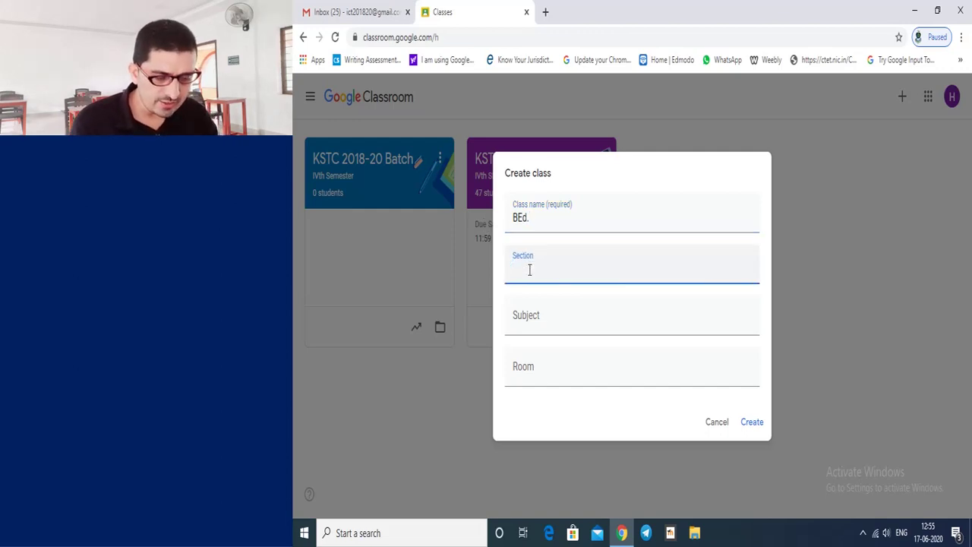
{"action": "type", "text": "2nd Semester"}
Create the class with the subject "Educational Psychology" and the room "Seminar Hall".
{"action": "left_click", "coordinate": [524, 322]}
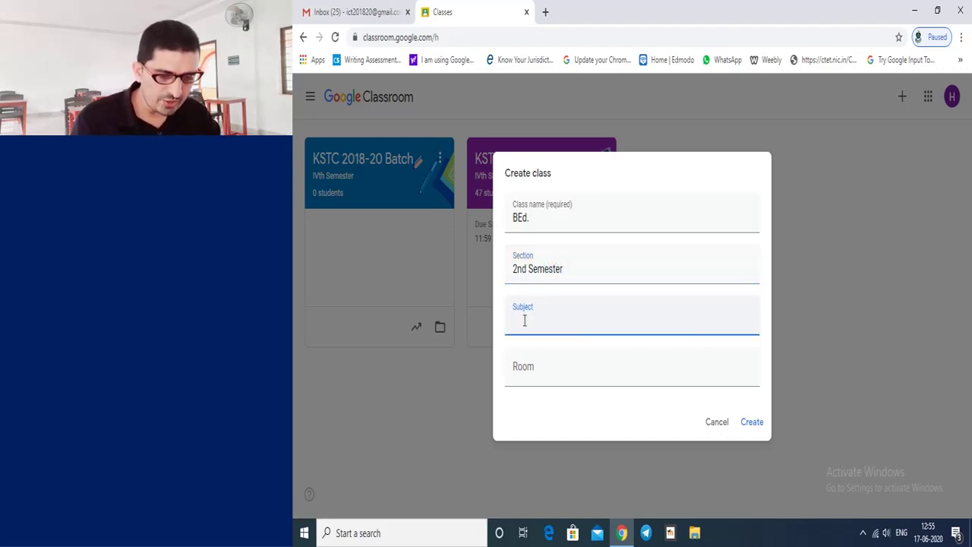
{"action": "type", "text": "Educatio"}
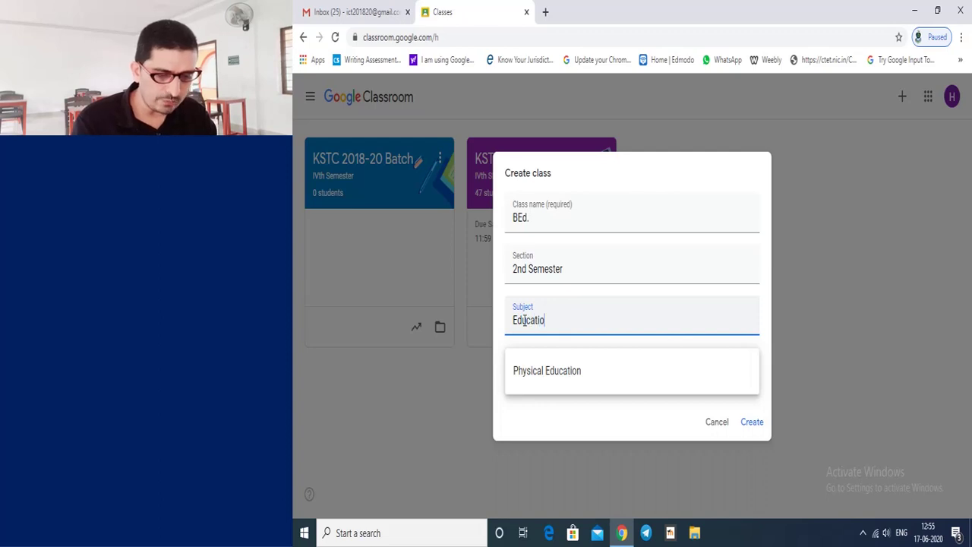
{"action": "type", "text": "nal Psychology"}
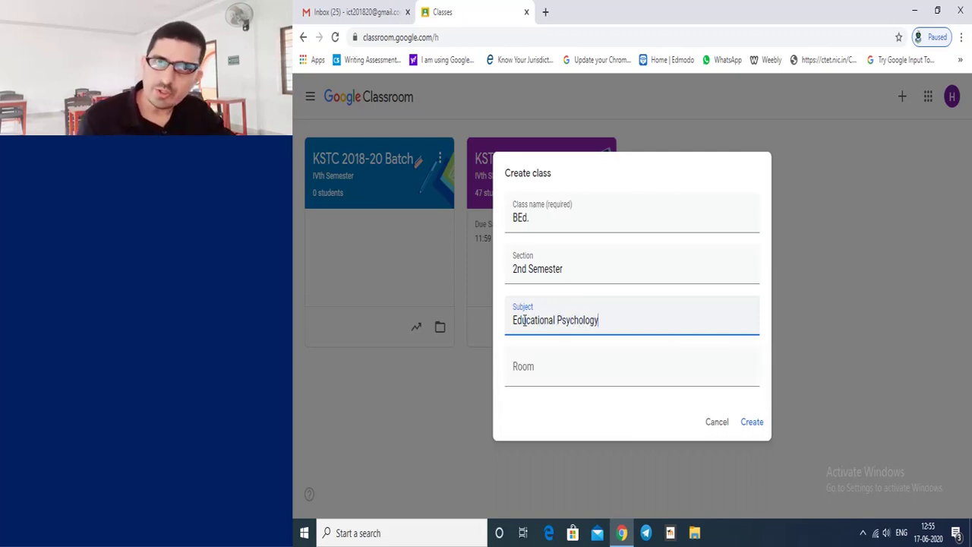
{"action": "left_click", "coordinate": [523, 375]}
{"action": "type", "text": "Semi"}
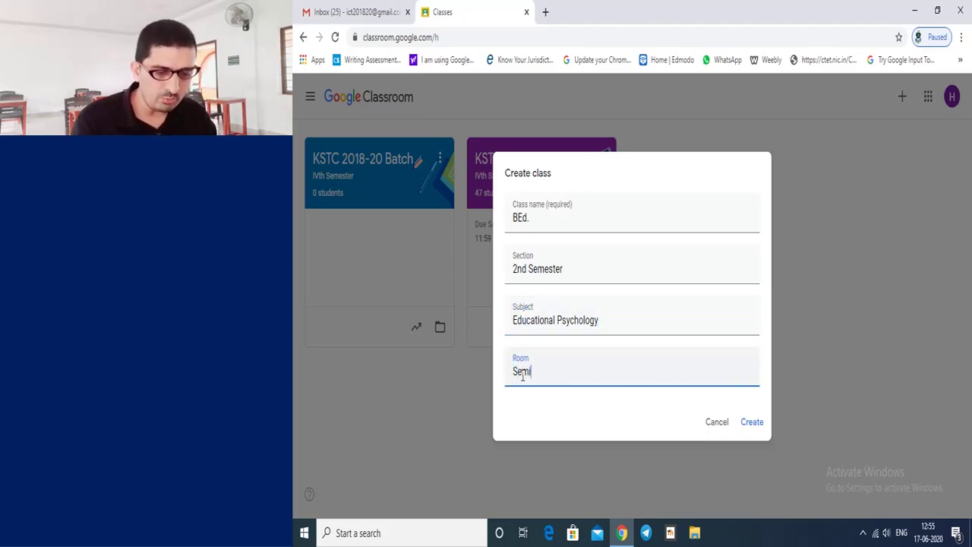
{"action": "type", "text": "nar Hall"}
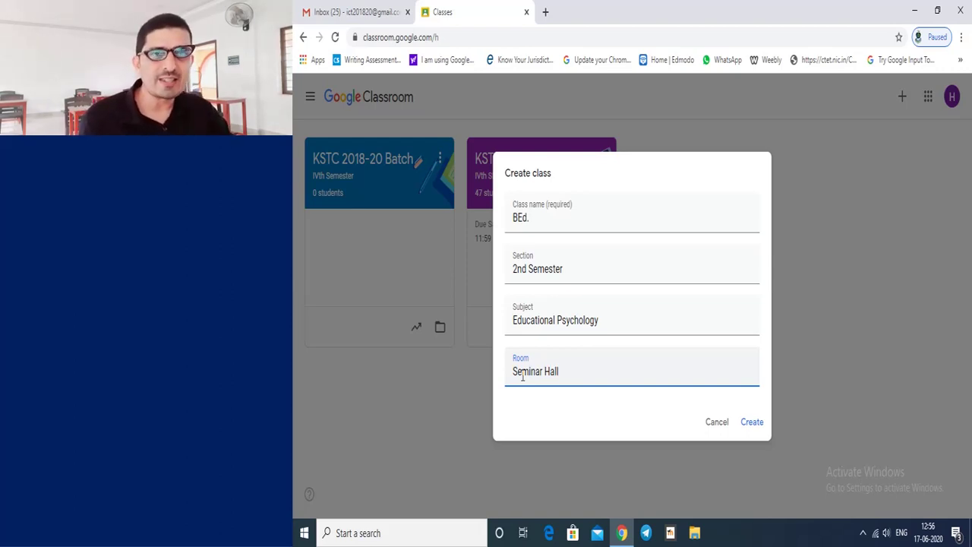
{"action": "left_click", "coordinate": [761, 429]}
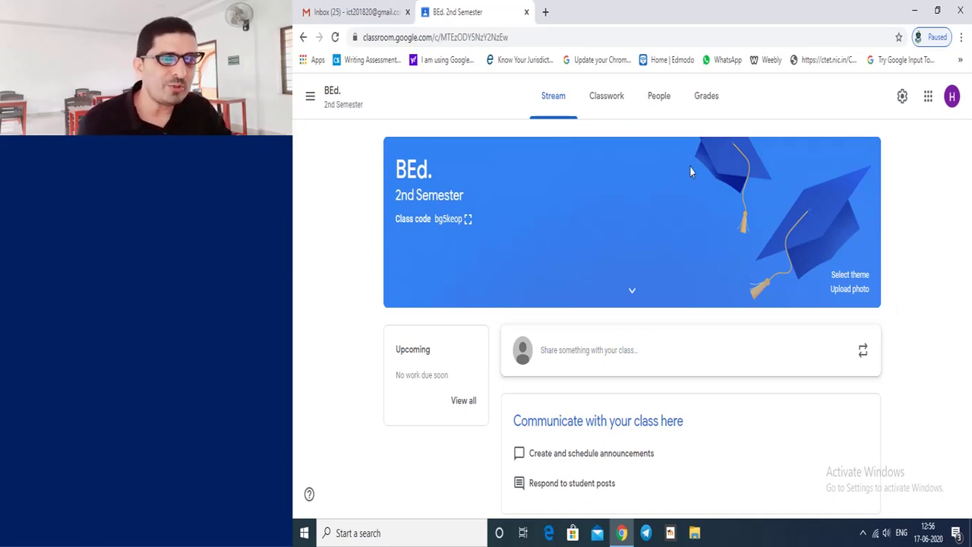
Change the class theme to the General gallery image showing a laptop, tablet and phone on a dark grey background.
{"action": "left_click", "coordinate": [850, 275]}
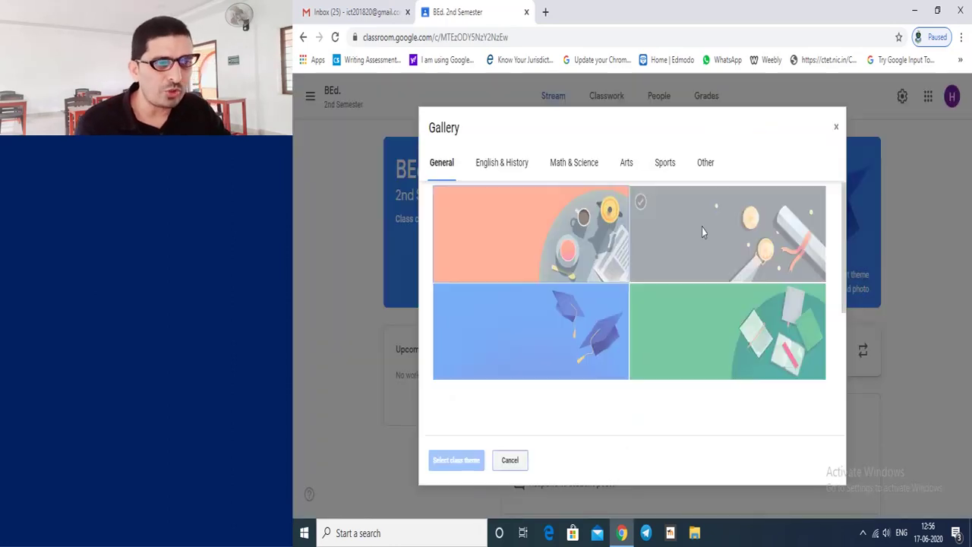
{"action": "scroll", "coordinate": [652, 269], "scroll_direction": "down", "scroll_amount": 3}
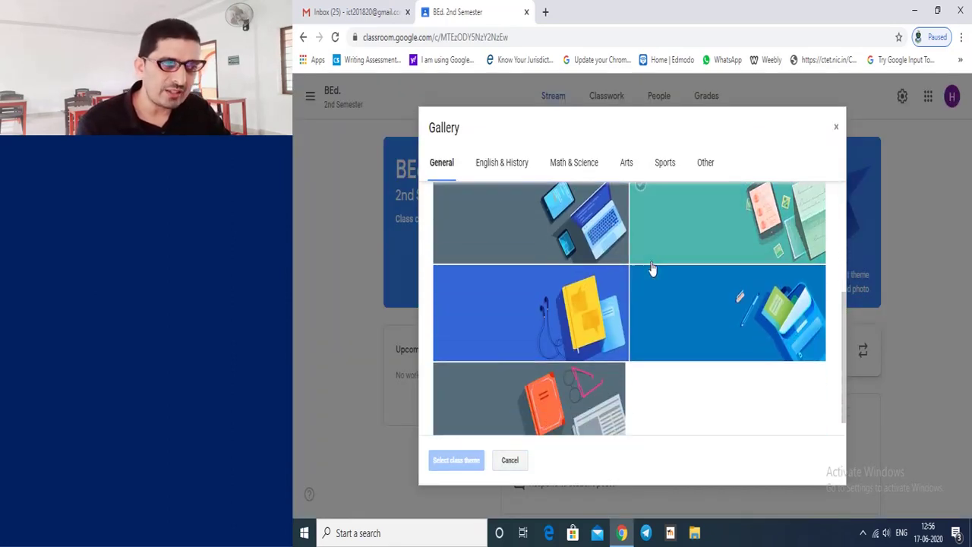
{"action": "scroll", "coordinate": [651, 269], "scroll_direction": "up", "scroll_amount": 3}
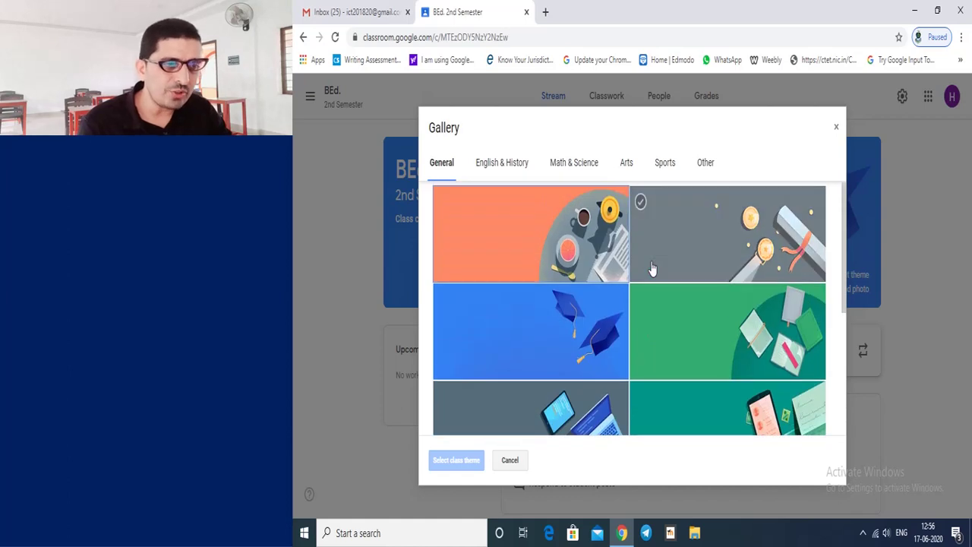
{"action": "scroll", "coordinate": [652, 269], "scroll_direction": "down", "scroll_amount": 2}
{"action": "scroll", "coordinate": [653, 269], "scroll_direction": "up", "scroll_amount": 1}
{"action": "scroll", "coordinate": [673, 250], "scroll_direction": "up", "scroll_amount": 1}
{"action": "scroll", "coordinate": [676, 250], "scroll_direction": "down", "scroll_amount": 3}
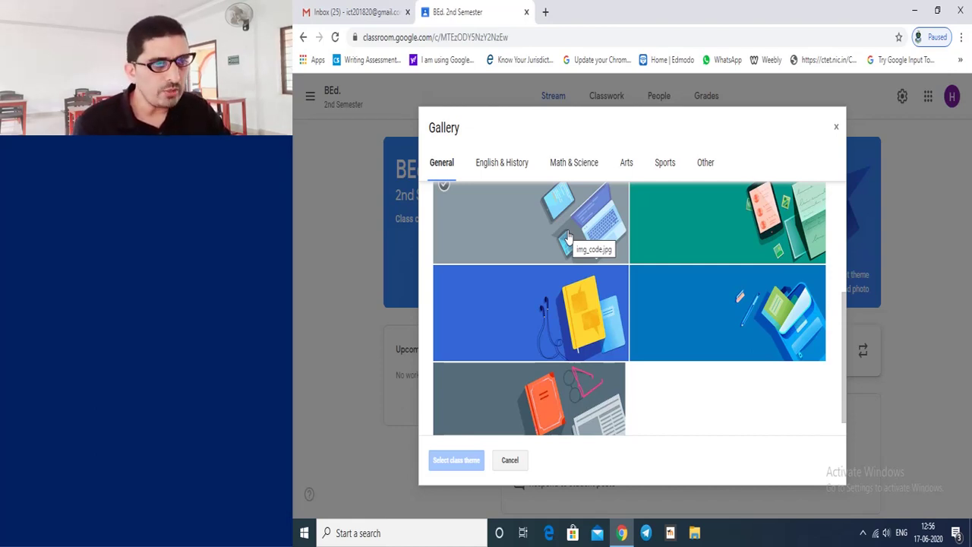
{"action": "left_click", "coordinate": [568, 237]}
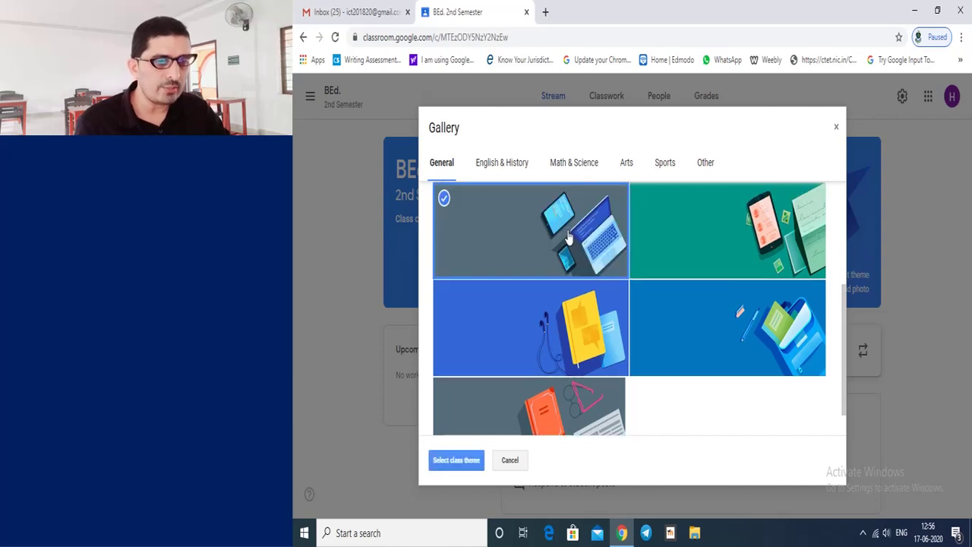
{"action": "left_click", "coordinate": [465, 462]}
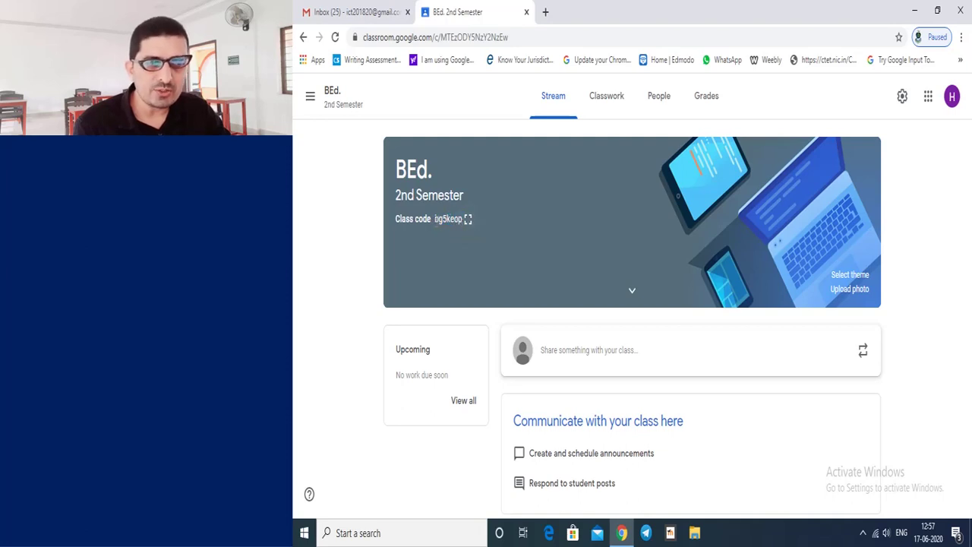
Copy the class code from the class banner and clear the selection.
{"action": "left_click_drag", "start_coordinate": [454, 220], "coordinate": [466, 221]}
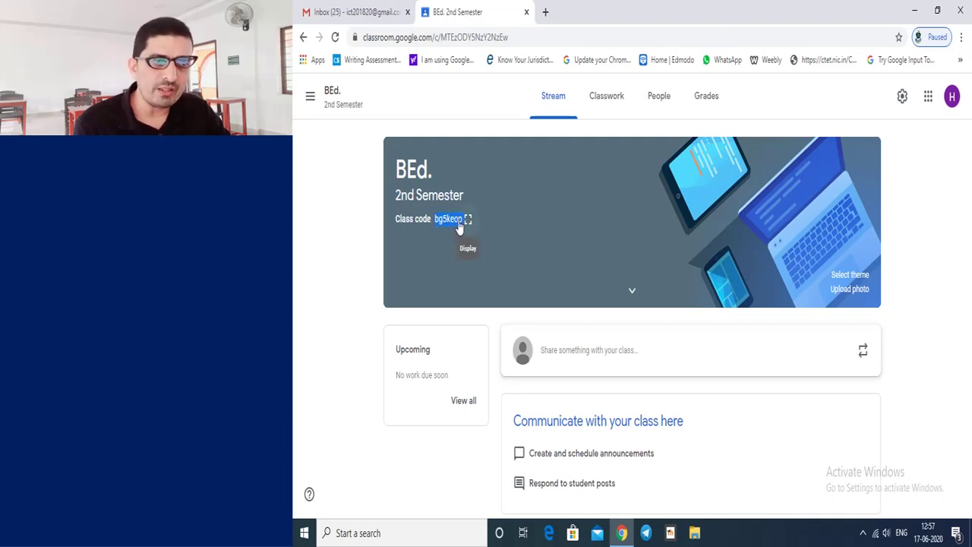
{"action": "right_click", "coordinate": [458, 228]}
{"action": "left_click", "coordinate": [488, 228]}
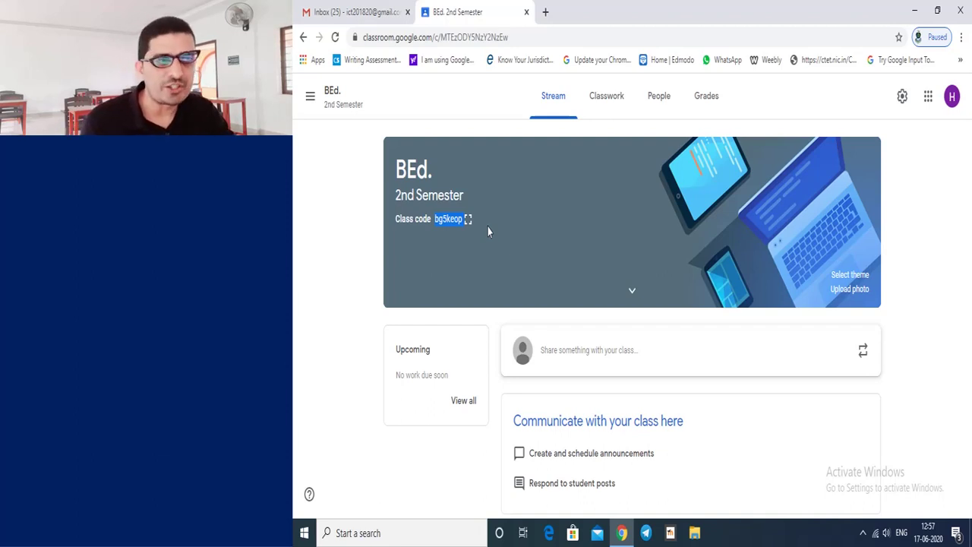
{"action": "left_click", "coordinate": [784, 100]}
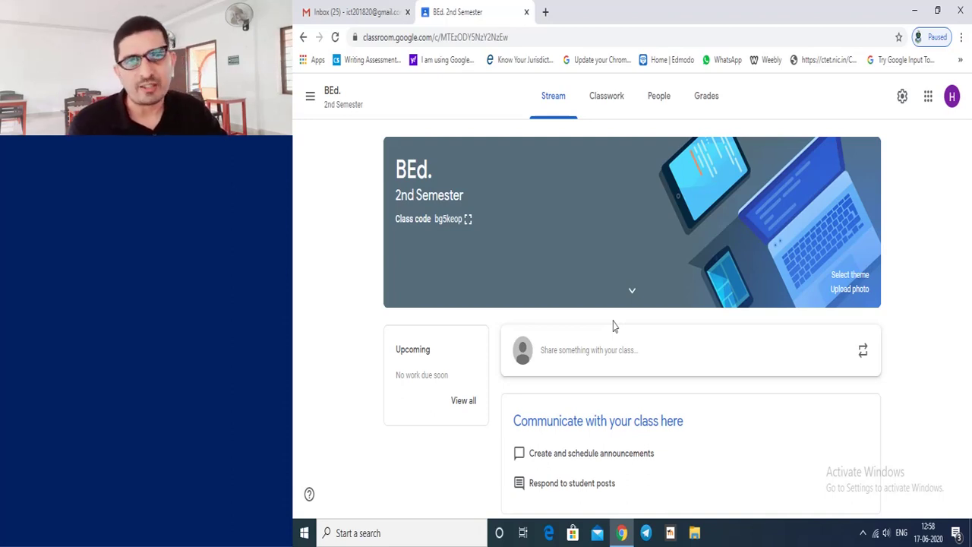
Look through the class's Classwork, People and Grades pages and return to the Stream.
{"action": "left_click", "coordinate": [607, 97]}
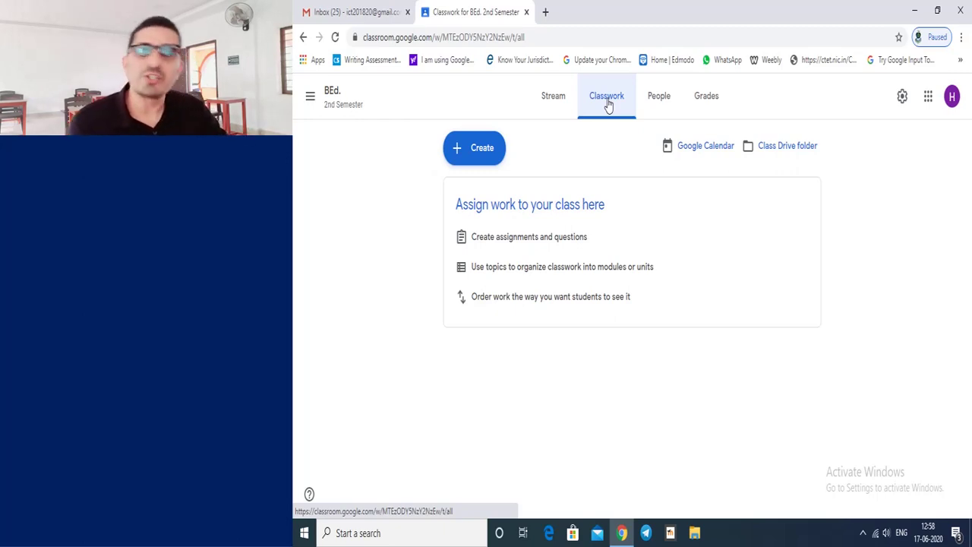
{"action": "left_click", "coordinate": [652, 99]}
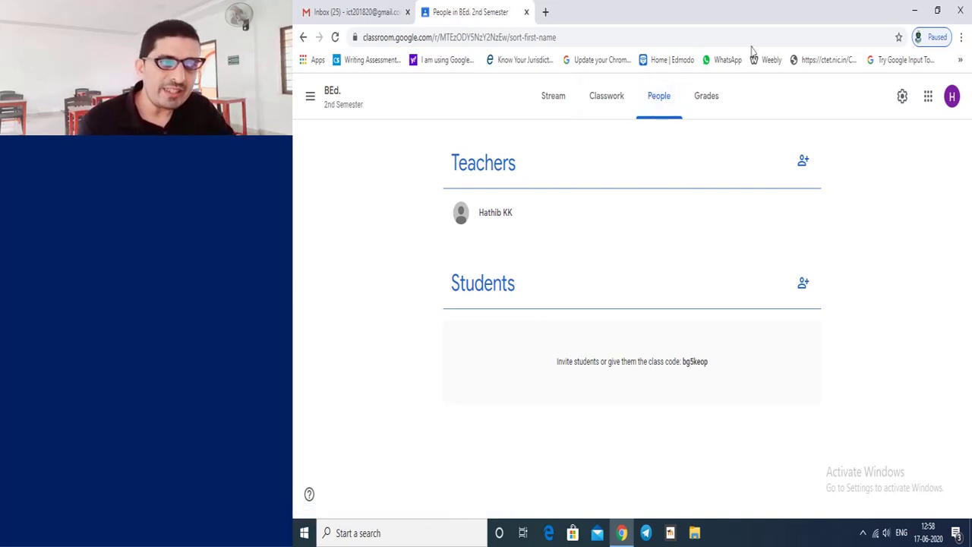
{"action": "left_click", "coordinate": [703, 102]}
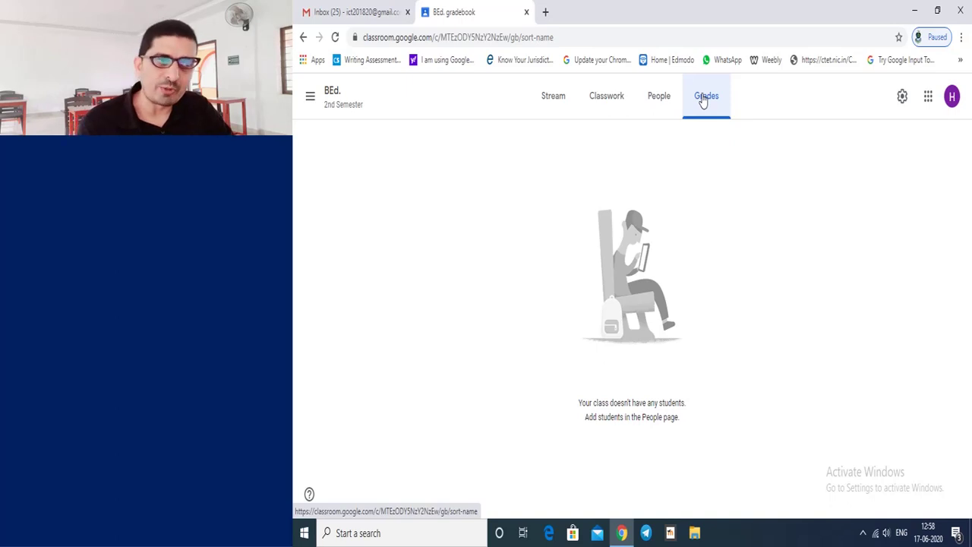
{"action": "left_click", "coordinate": [553, 97]}
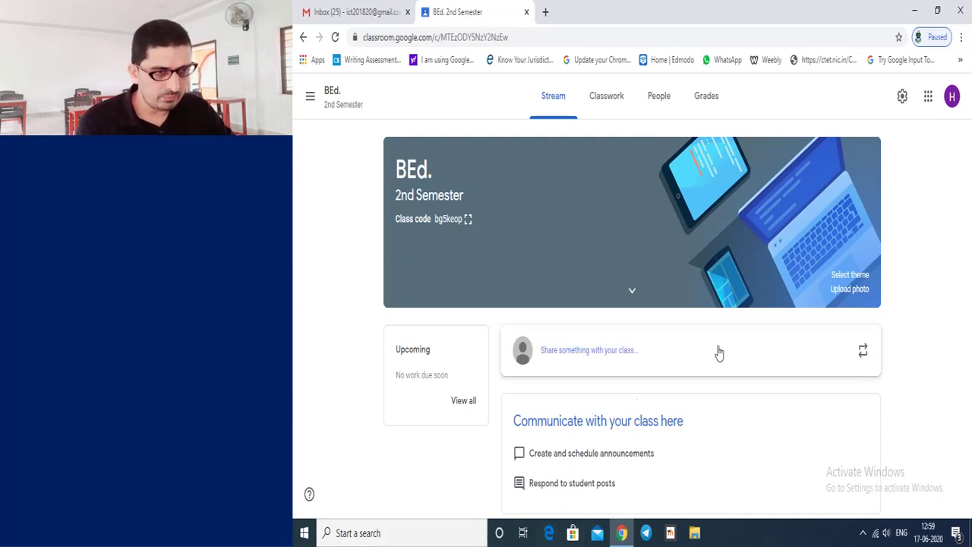
Start a new announcement to the class and check which keyboard input languages are available.
{"action": "left_click", "coordinate": [607, 358]}
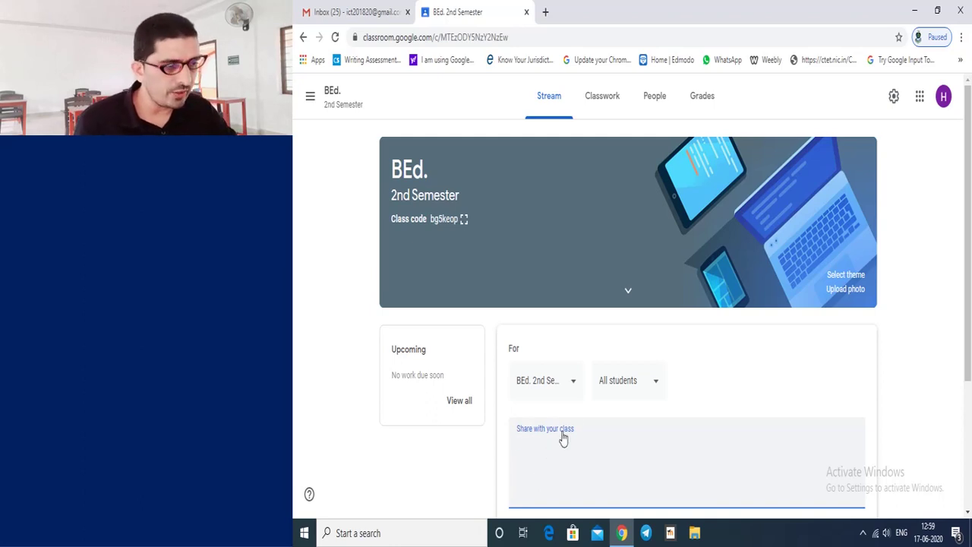
{"action": "left_click", "coordinate": [903, 535]}
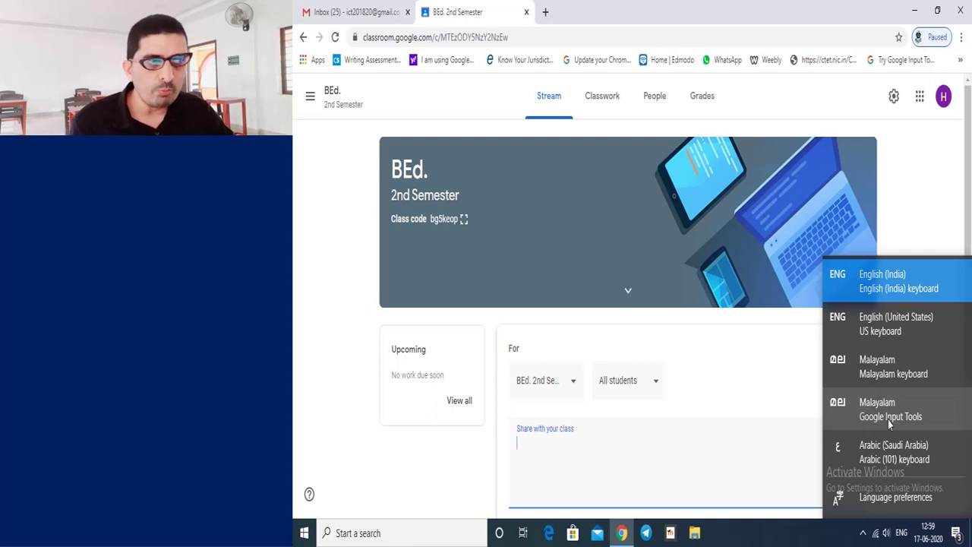
{"action": "left_click", "coordinate": [544, 19]}
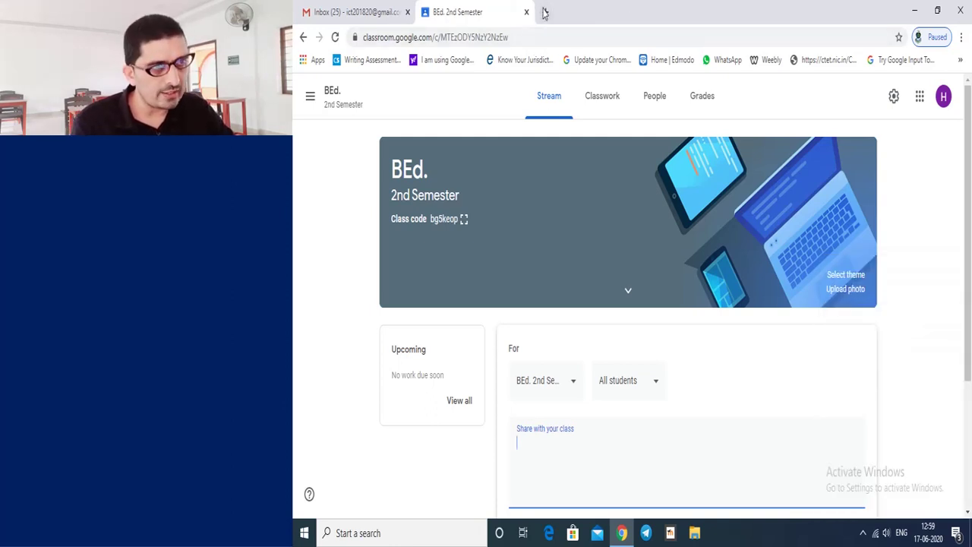
Search for "google input tools malyalam" in a new browser tab and open the Malayalam Google Input Tools try-it page.
{"action": "left_click", "coordinate": [545, 11]}
{"action": "left_click", "coordinate": [541, 38]}
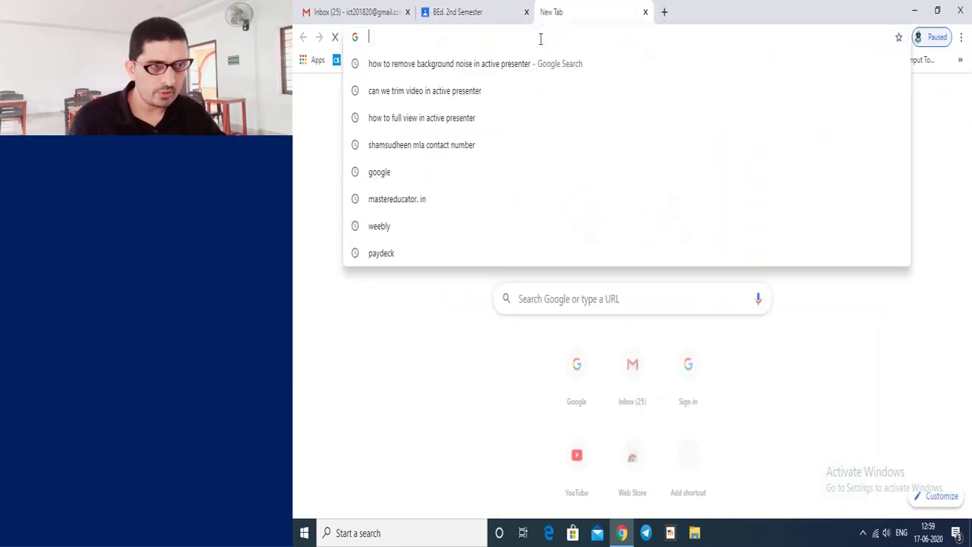
{"action": "left_click", "coordinate": [562, 309]}
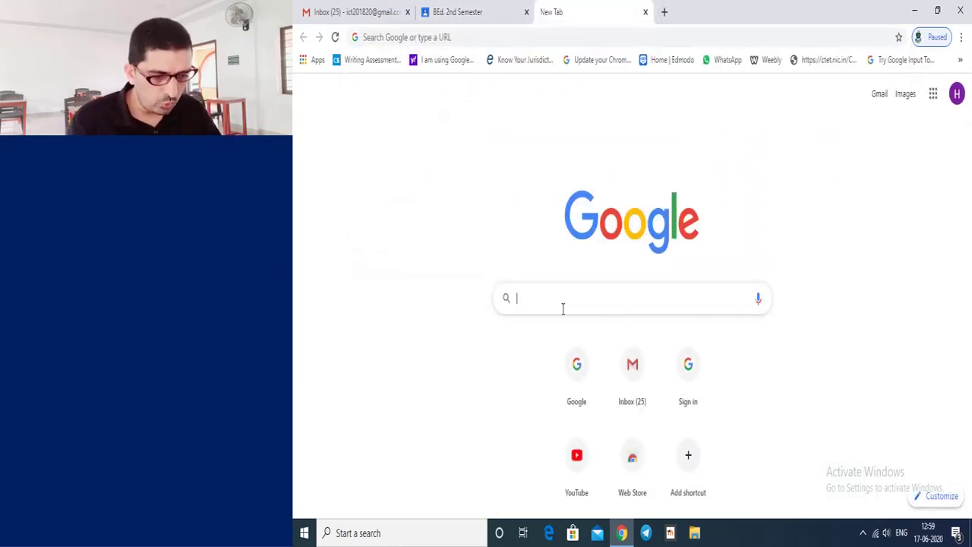
{"action": "type", "text": "google"}
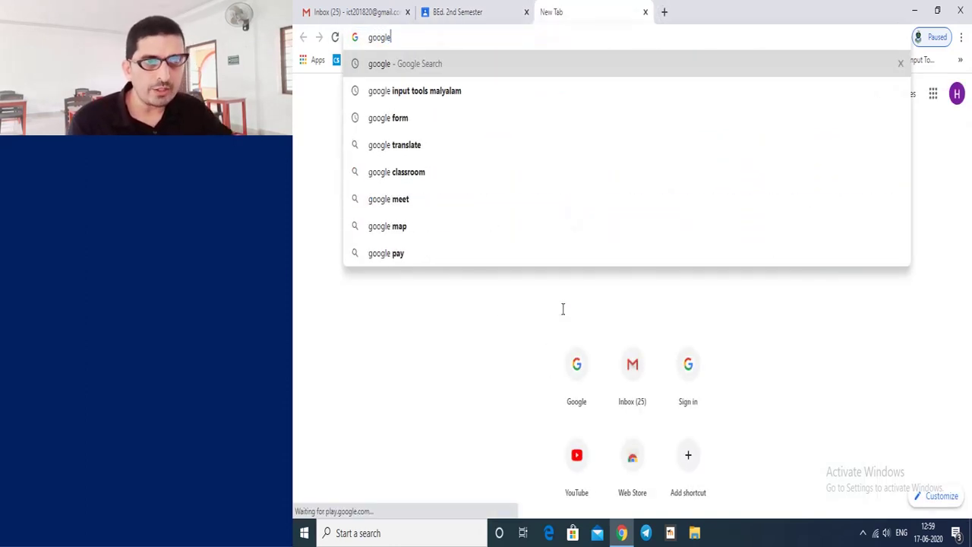
{"action": "left_click", "coordinate": [395, 89]}
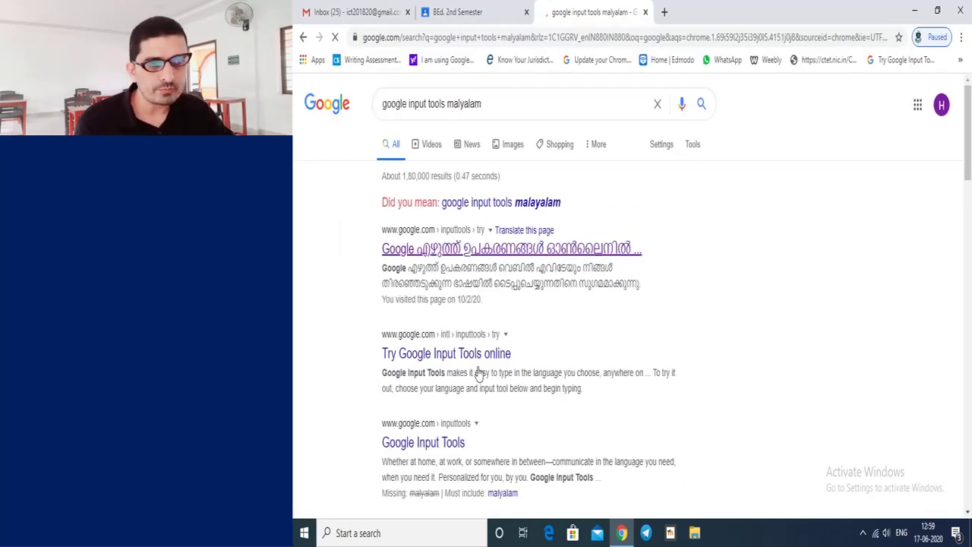
{"action": "left_click", "coordinate": [483, 253]}
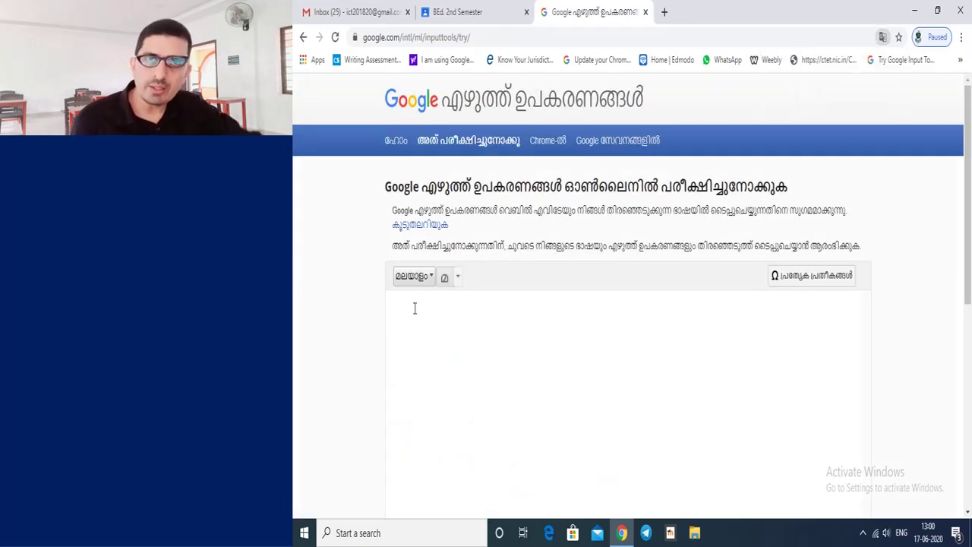
Write "ഈ വീഡിയോ കാണുക" in the Malayalam input tool and copy it into the class announcement.
{"action": "type", "text": "ee video kaanuka"}
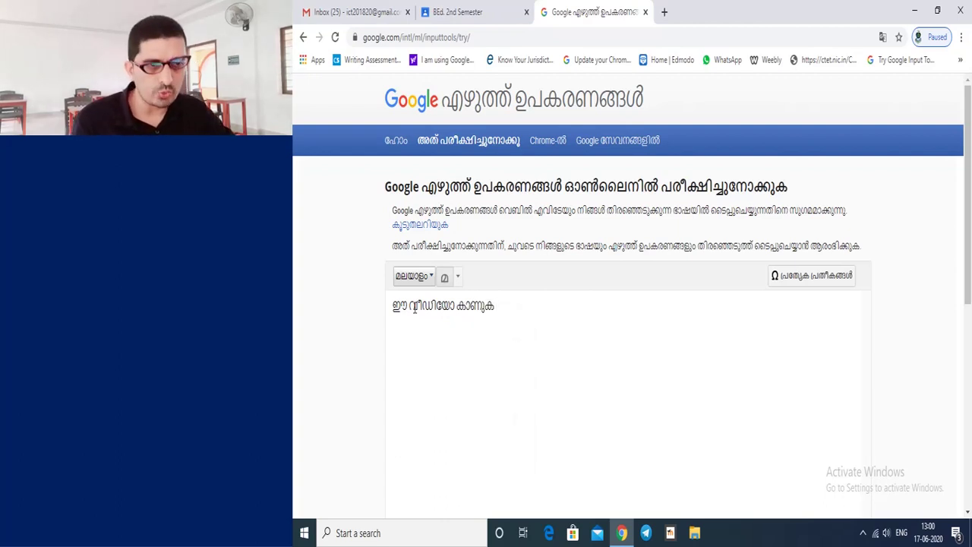
{"action": "left_click_drag", "start_coordinate": [392, 306], "coordinate": [515, 310]}
{"action": "key", "text": "ctrl+c"}
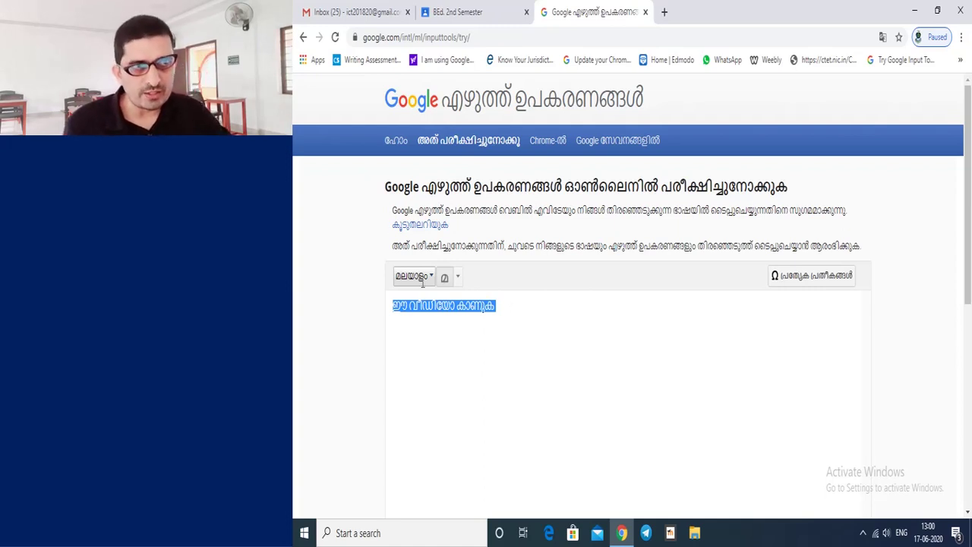
{"action": "left_click", "coordinate": [461, 13]}
{"action": "left_click", "coordinate": [560, 441]}
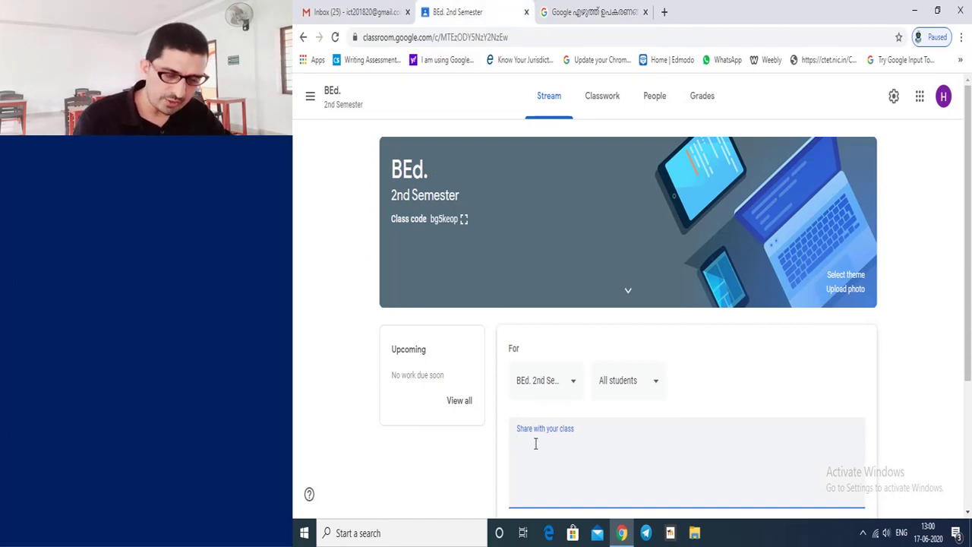
{"action": "key", "text": "ctrl+v"}
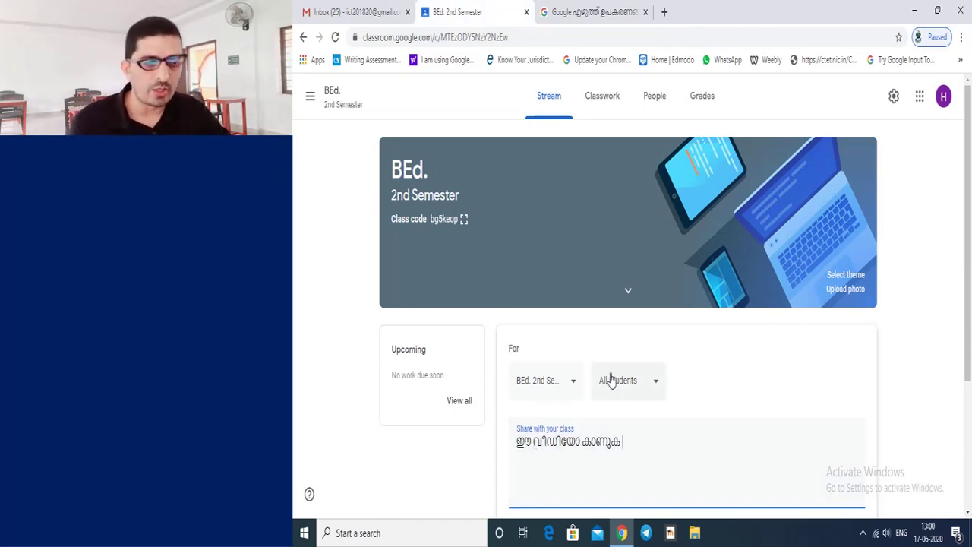
Start attaching a YouTube video to the announcement and choose to insert it by URL.
{"action": "scroll", "coordinate": [612, 380], "scroll_direction": "down", "scroll_amount": 2}
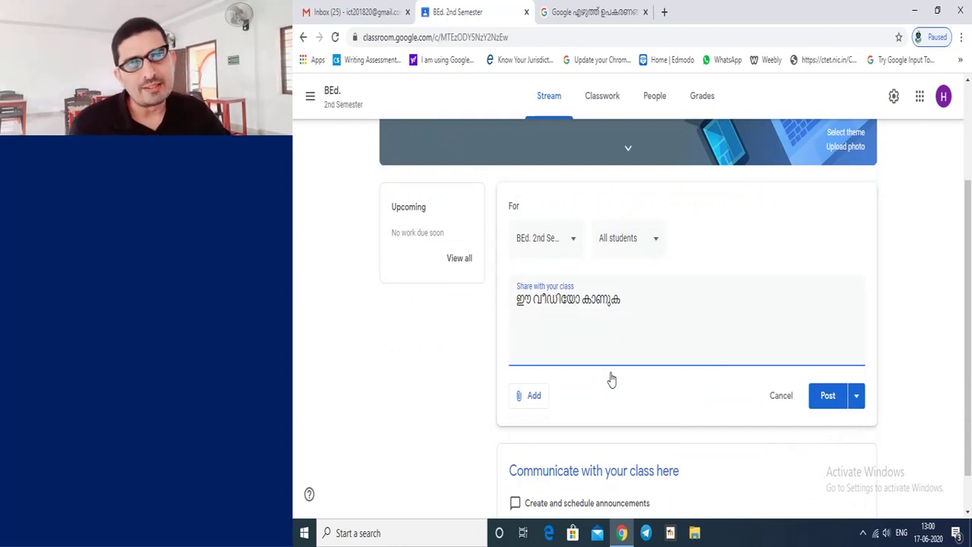
{"action": "left_click", "coordinate": [534, 409]}
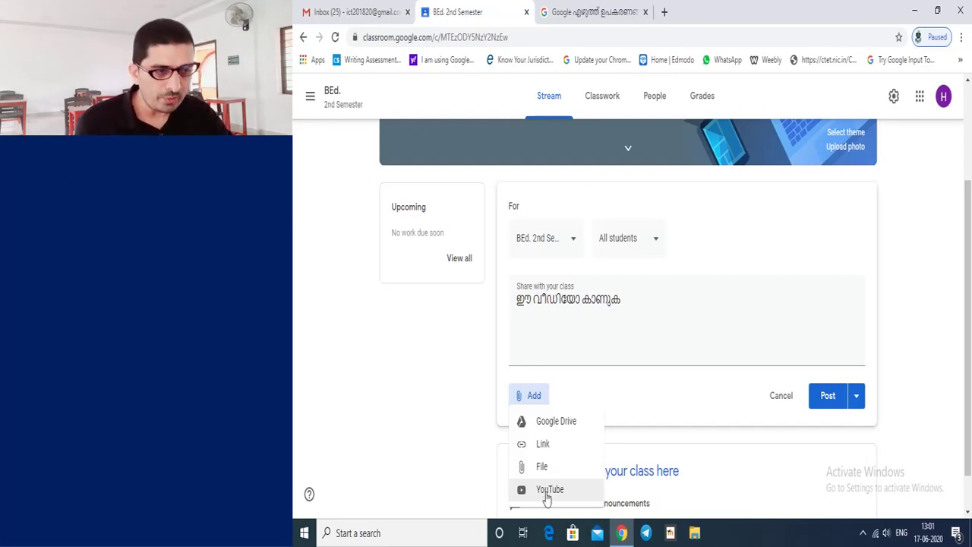
{"action": "left_click", "coordinate": [547, 492]}
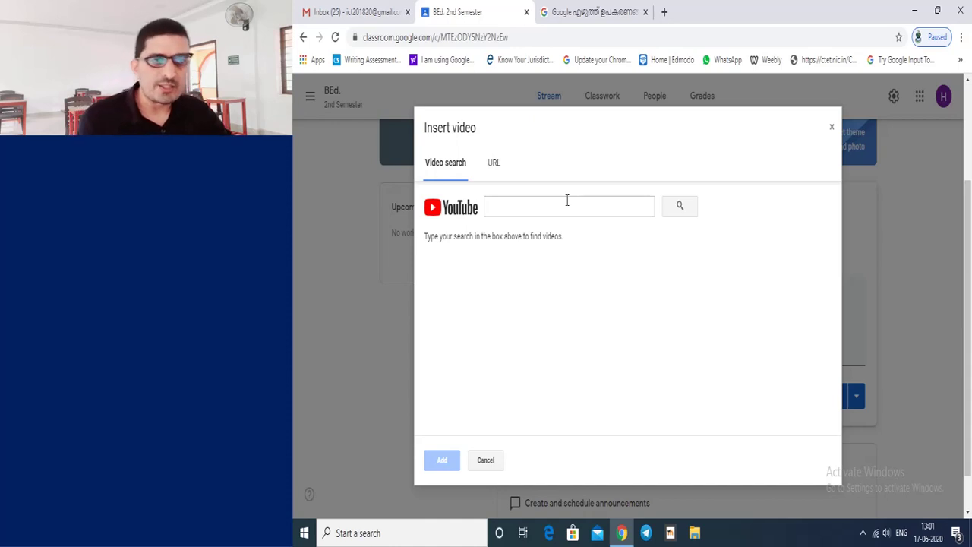
{"action": "left_click", "coordinate": [494, 163]}
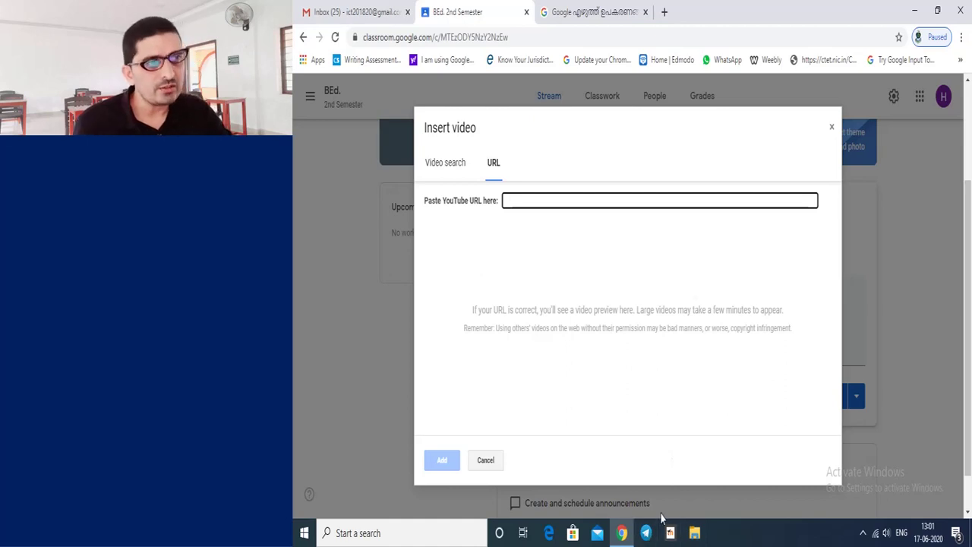
Search Google for "grand talks on youtube" in a new browser tab and skim the results.
{"action": "left_click", "coordinate": [627, 15]}
{"action": "left_click", "coordinate": [665, 12]}
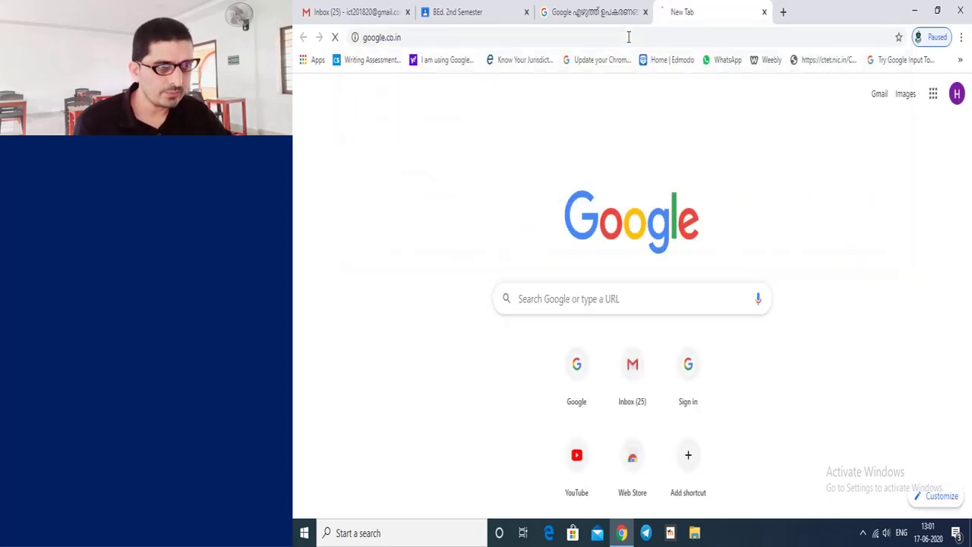
{"action": "left_click", "coordinate": [532, 290]}
{"action": "type", "text": "grand talk"}
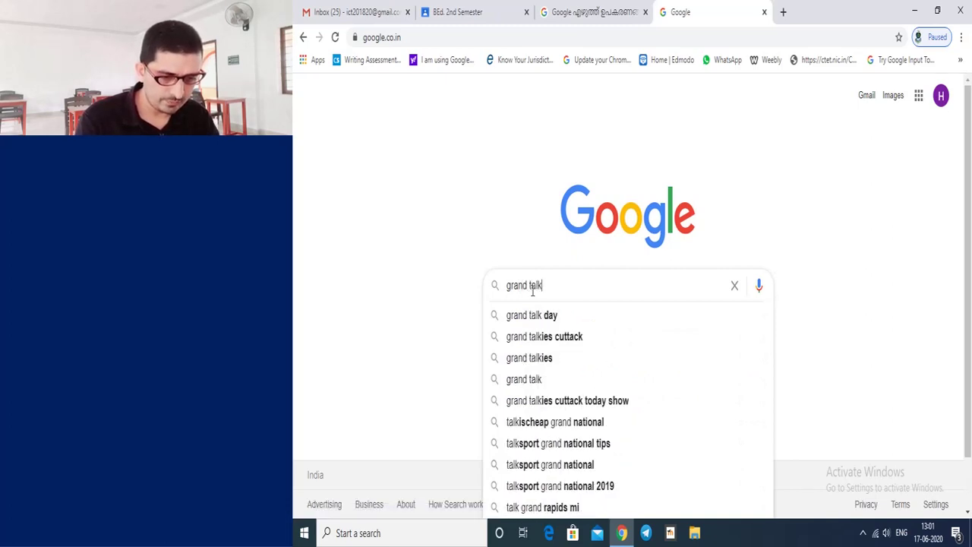
{"action": "type", "text": "s on youtube"}
{"action": "key", "text": "Return"}
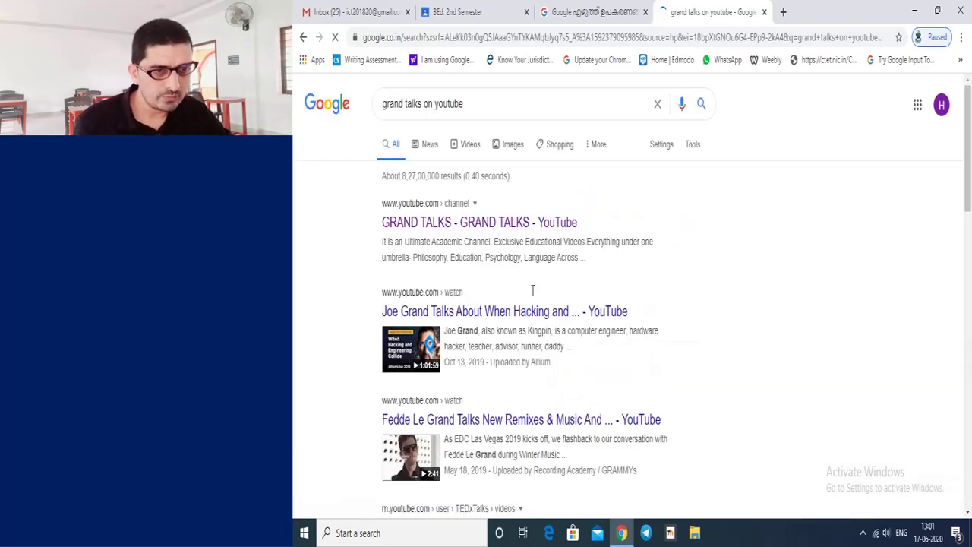
{"action": "scroll", "coordinate": [533, 290], "scroll_direction": "down", "scroll_amount": 5}
{"action": "scroll", "coordinate": [494, 287], "scroll_direction": "up", "scroll_amount": 5}
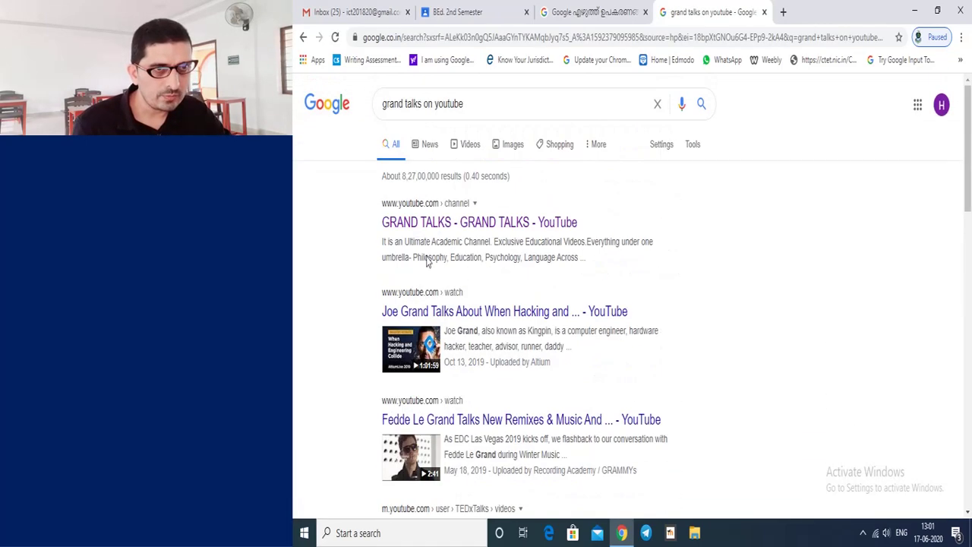
Change the search to "grandtalks on youtube" and look through the results for the channel.
{"action": "left_click", "coordinate": [406, 104]}
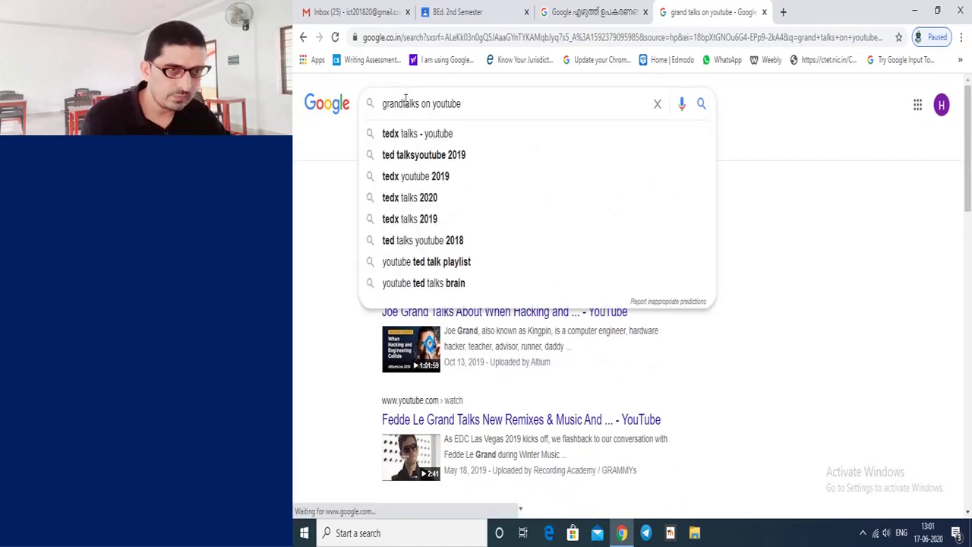
{"action": "key", "text": "BackSpace"}
{"action": "key", "text": "Return"}
{"action": "scroll", "coordinate": [641, 306], "scroll_direction": "down", "scroll_amount": 5}
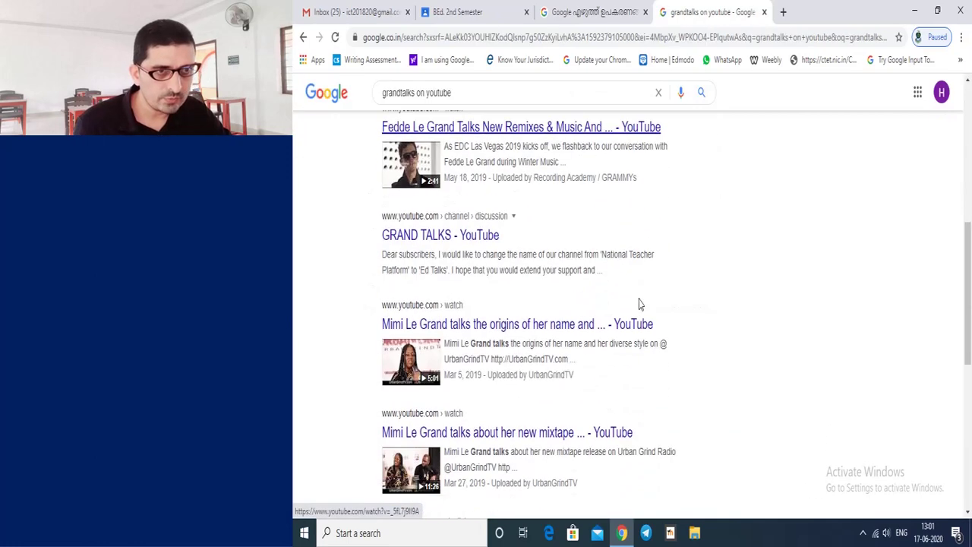
Open the AltiumLive video about when hacking and engineering collide from the search results, pause it and copy its URL.
{"action": "scroll", "coordinate": [640, 304], "scroll_direction": "up", "scroll_amount": 5}
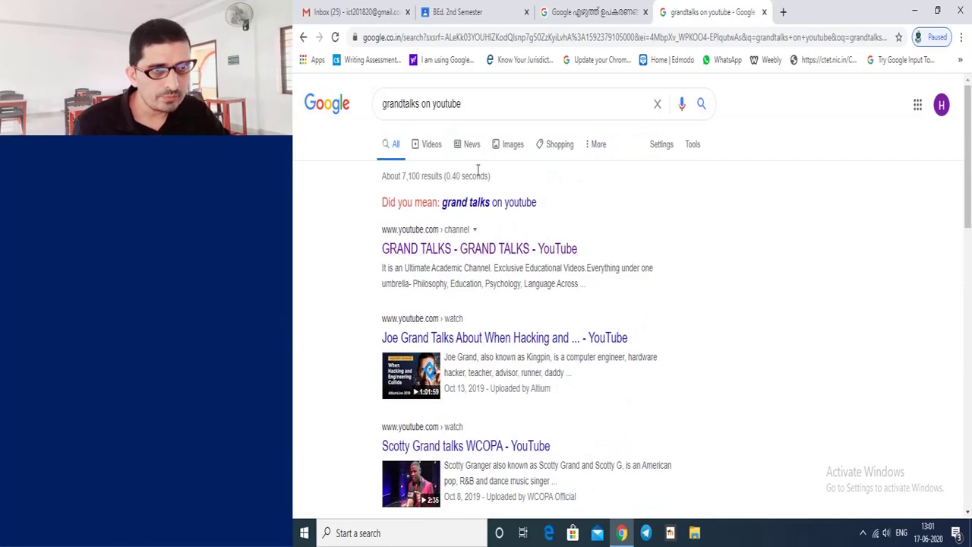
{"action": "left_click", "coordinate": [473, 104]}
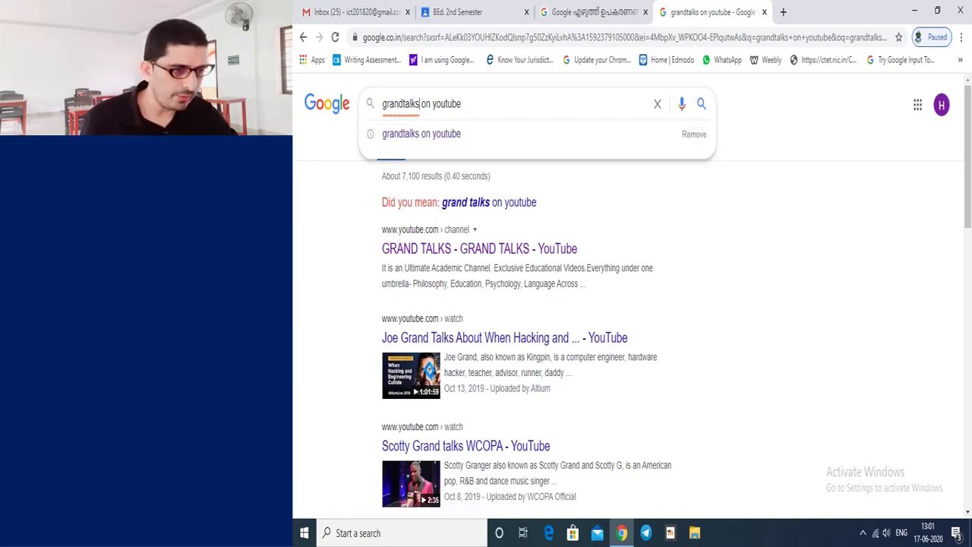
{"action": "left_click", "coordinate": [645, 533]}
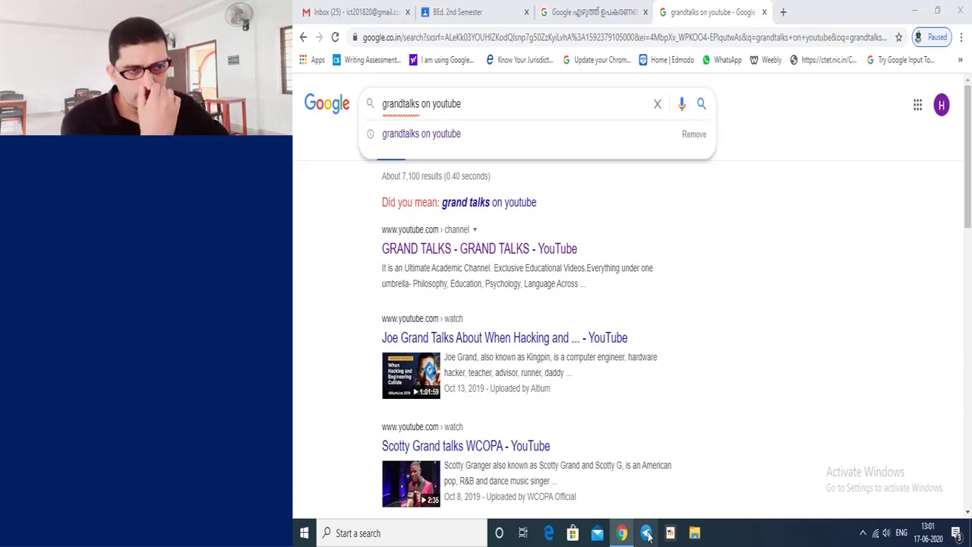
{"action": "left_click", "coordinate": [393, 379]}
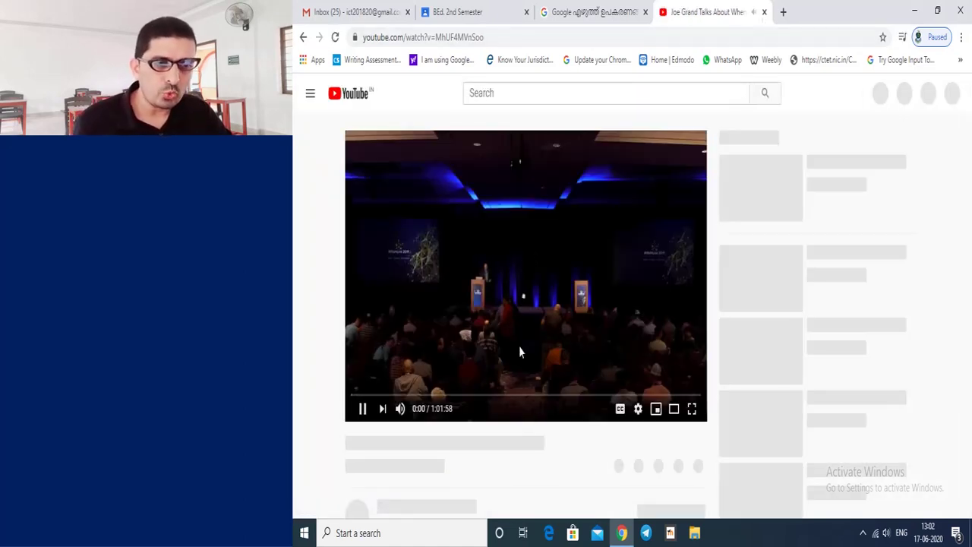
{"action": "left_click", "coordinate": [361, 411]}
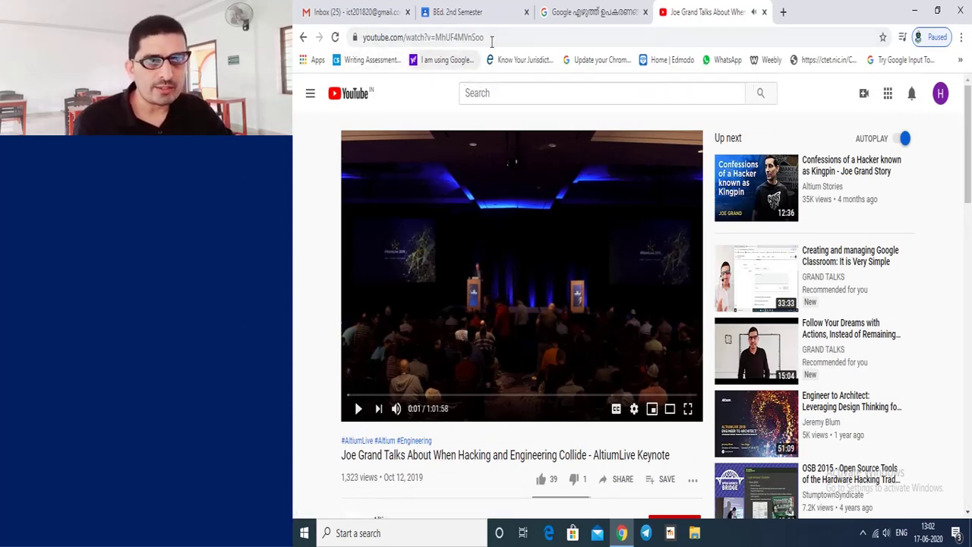
{"action": "left_click_drag", "start_coordinate": [364, 38], "coordinate": [502, 40]}
{"action": "key", "text": "ctrl+c"}
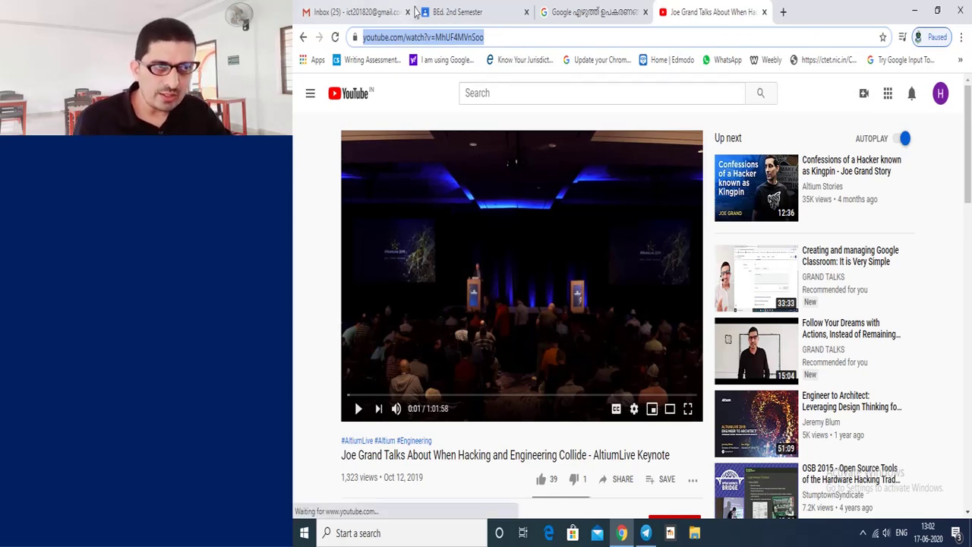
Return to the BEd. 2nd Semester class and attach the YouTube video to the announcement using the copied URL.
{"action": "left_click", "coordinate": [474, 12]}
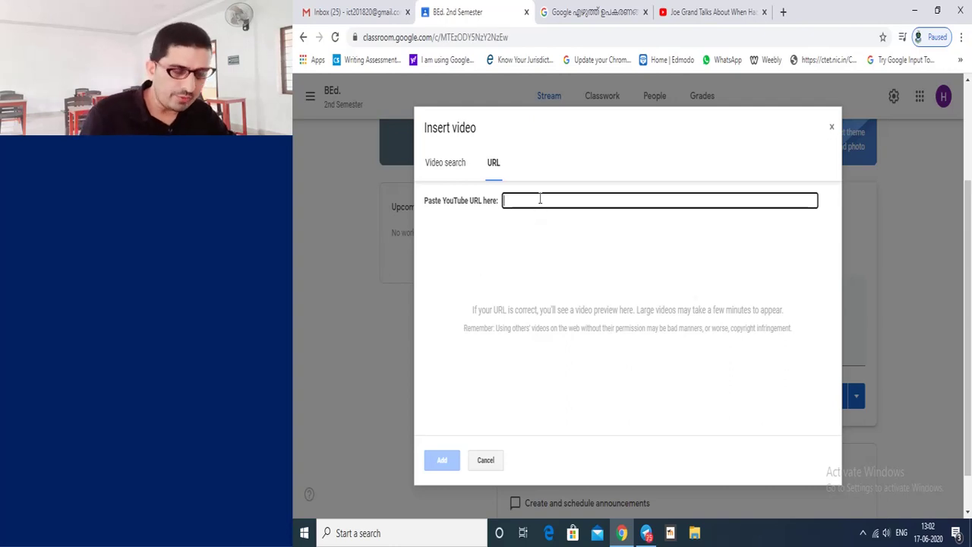
{"action": "key", "text": "ctrl+v"}
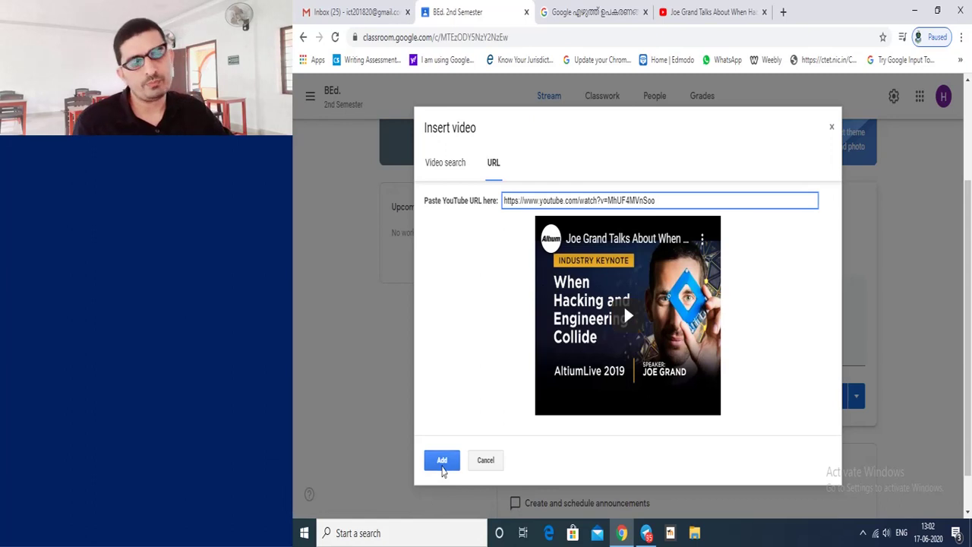
{"action": "left_click", "coordinate": [443, 462]}
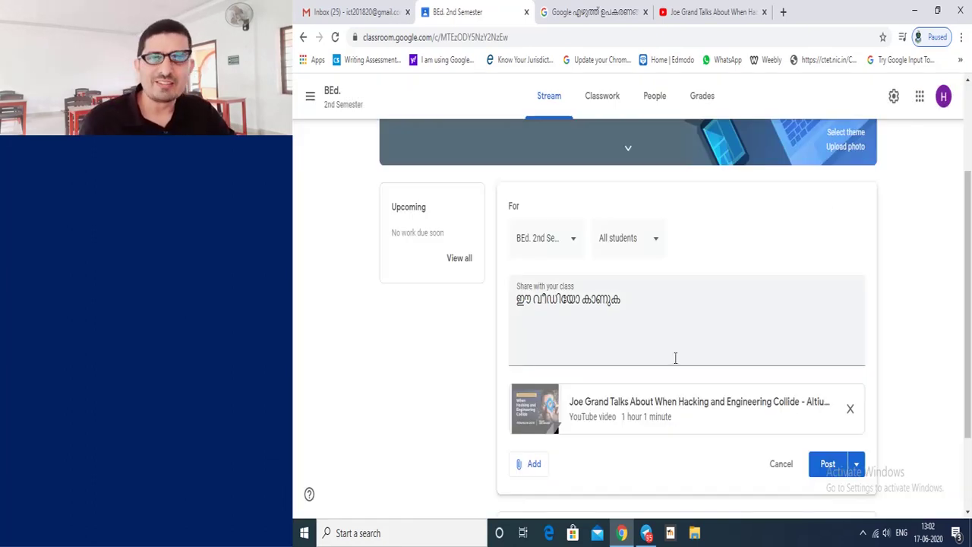
Schedule the announcement with the attached video for Jun 20, 2020 at 8:00 AM instead of posting it immediately.
{"action": "scroll", "coordinate": [675, 358], "scroll_direction": "down", "scroll_amount": 1}
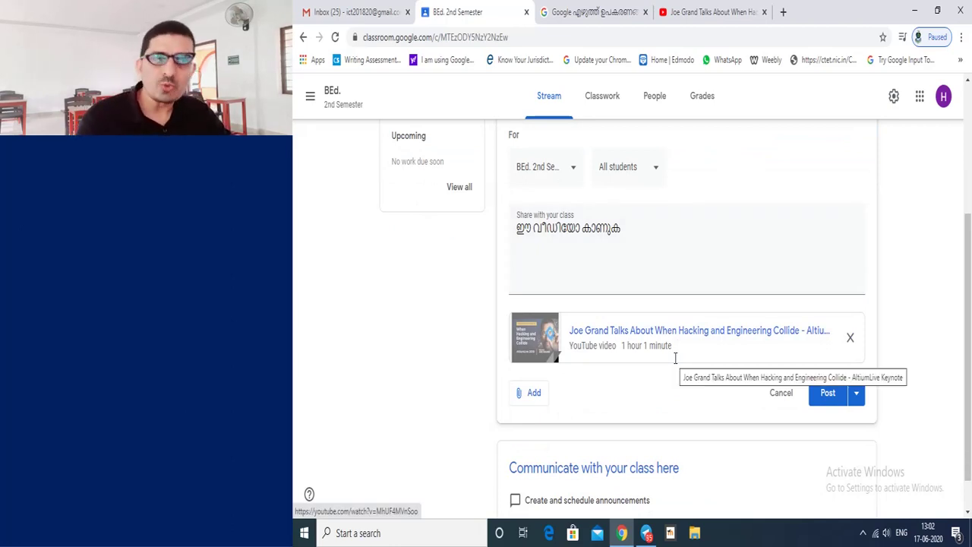
{"action": "scroll", "coordinate": [675, 358], "scroll_direction": "up", "scroll_amount": 3}
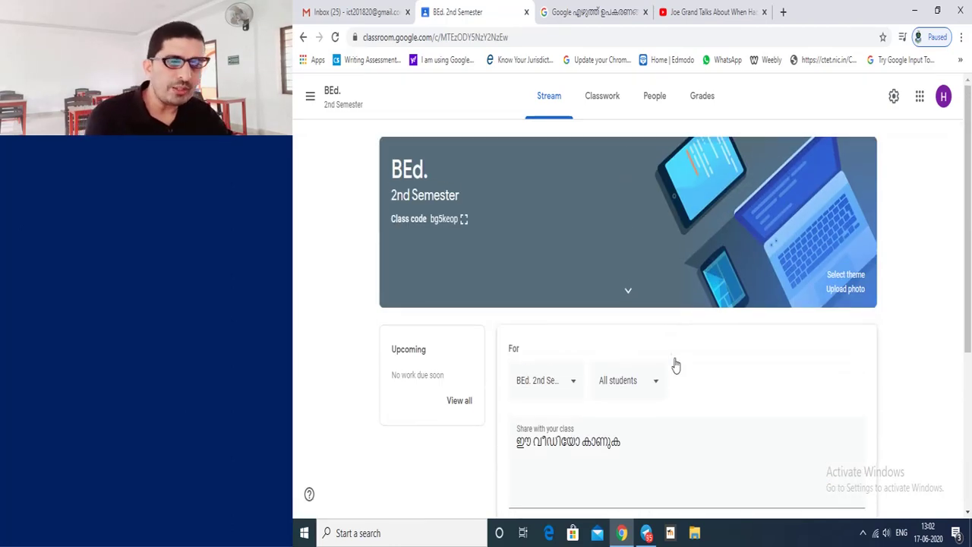
{"action": "scroll", "coordinate": [676, 365], "scroll_direction": "down", "scroll_amount": 3}
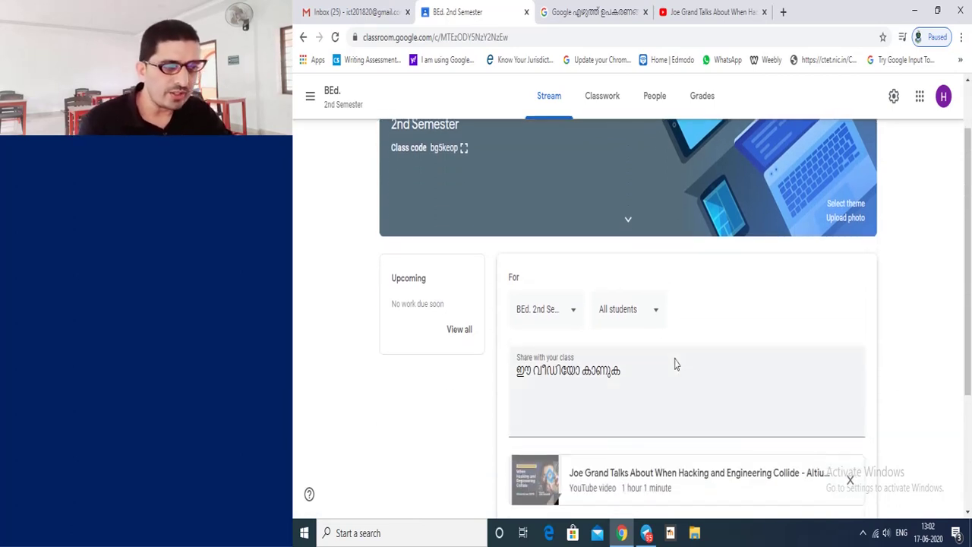
{"action": "scroll", "coordinate": [675, 365], "scroll_direction": "down", "scroll_amount": 1}
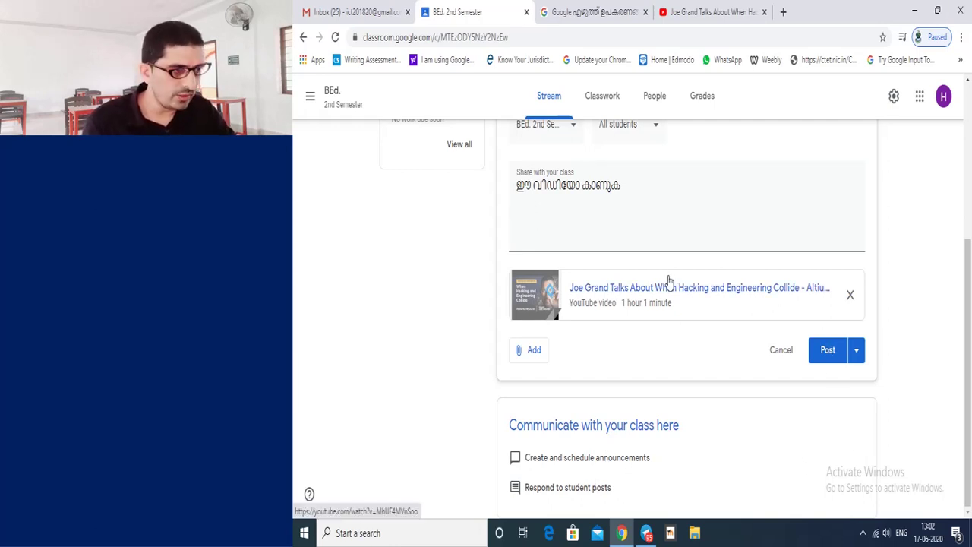
{"action": "left_click", "coordinate": [856, 351]}
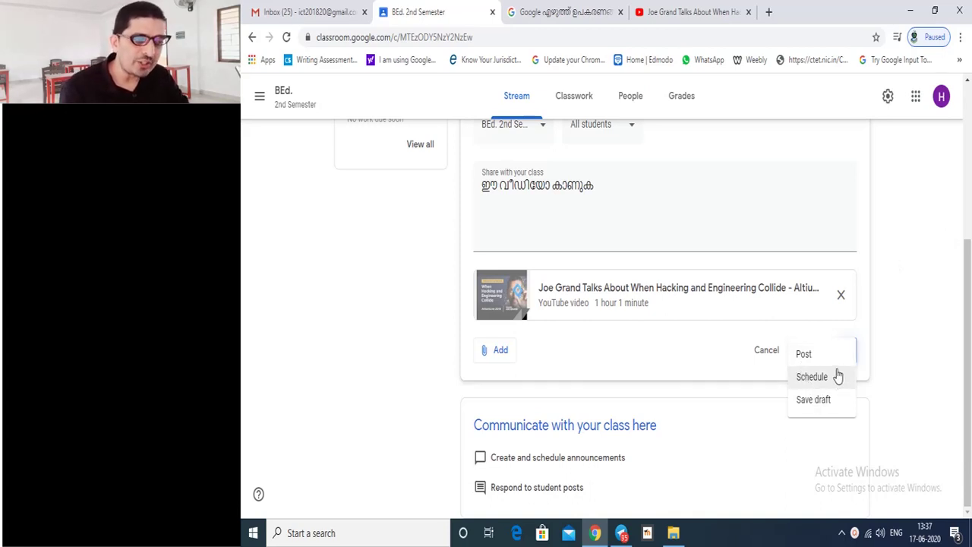
{"action": "left_click", "coordinate": [822, 384]}
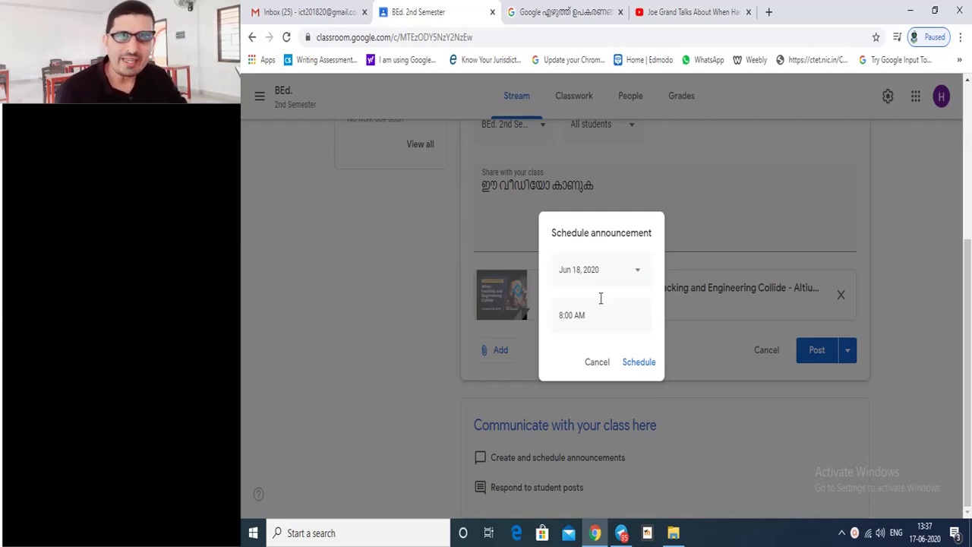
{"action": "left_click", "coordinate": [638, 271]}
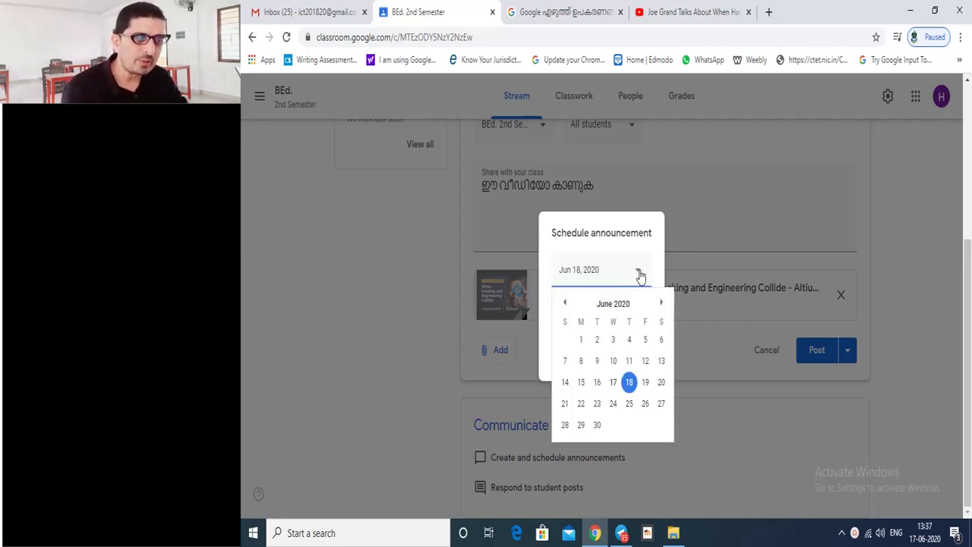
{"action": "left_click", "coordinate": [660, 383]}
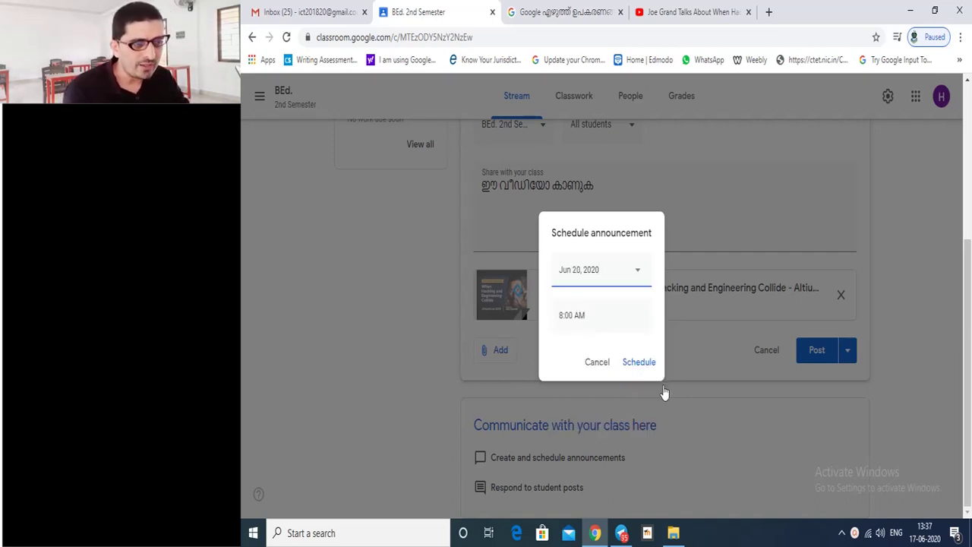
{"action": "left_click", "coordinate": [594, 322]}
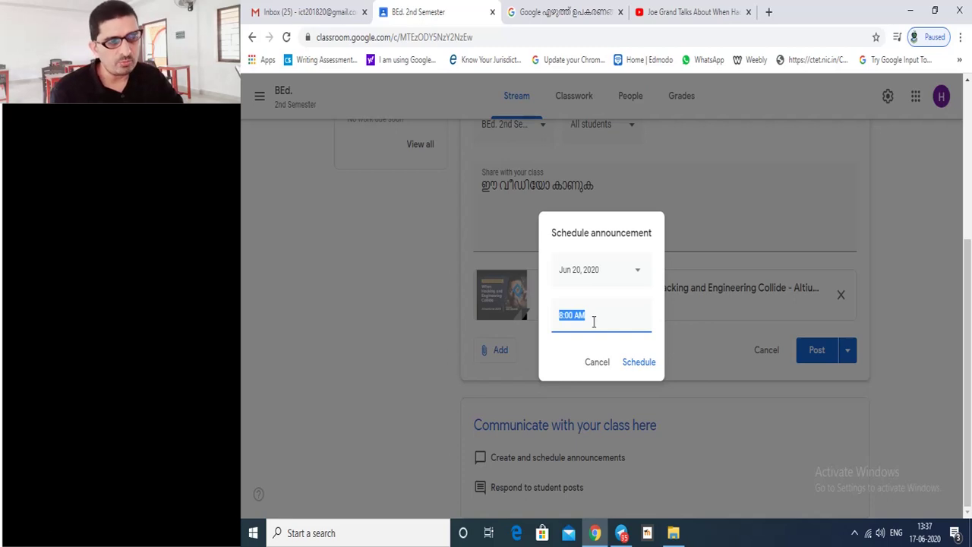
{"action": "left_click", "coordinate": [640, 363]}
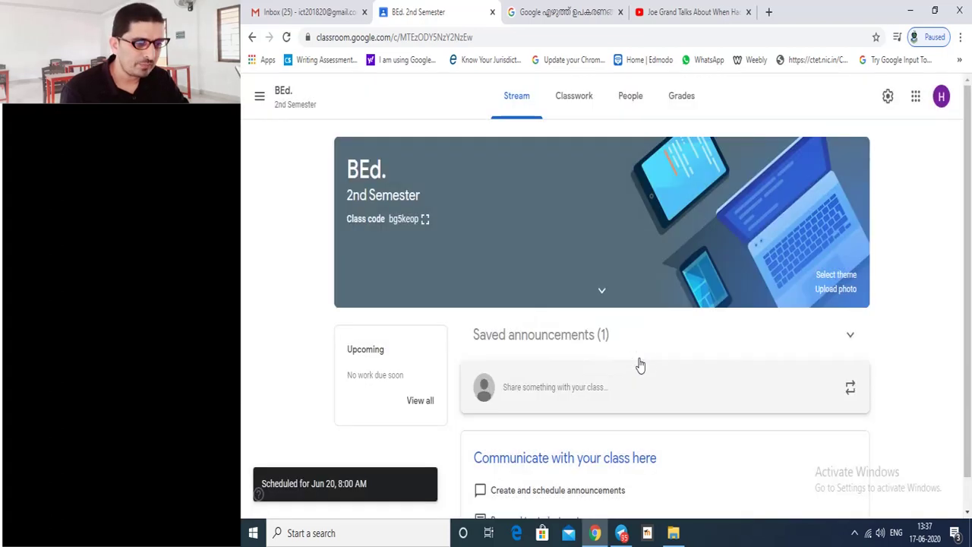
Expand the saved announcements, open the scheduled Malayalam announcement to review its details and close it without changes.
{"action": "scroll", "coordinate": [687, 311], "scroll_direction": "down", "scroll_amount": 1}
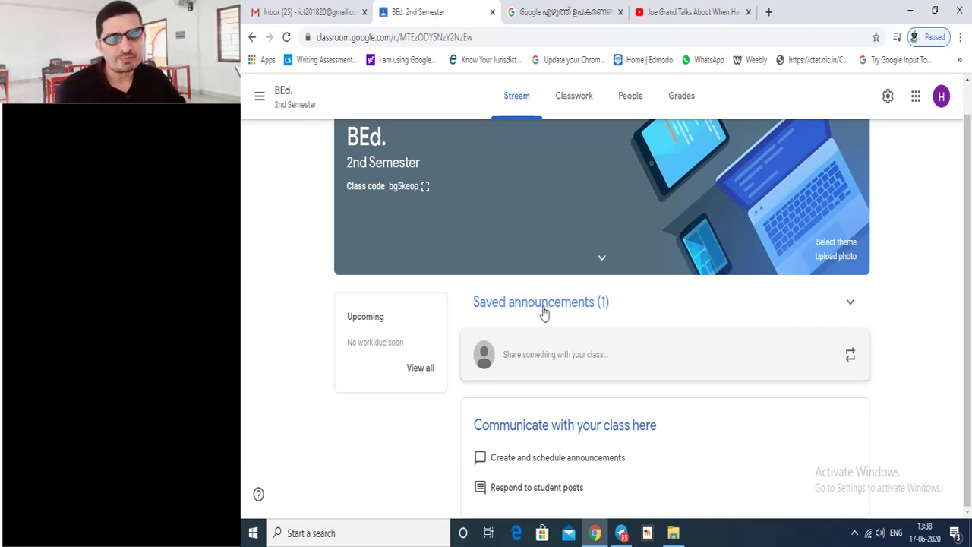
{"action": "left_click", "coordinate": [544, 313]}
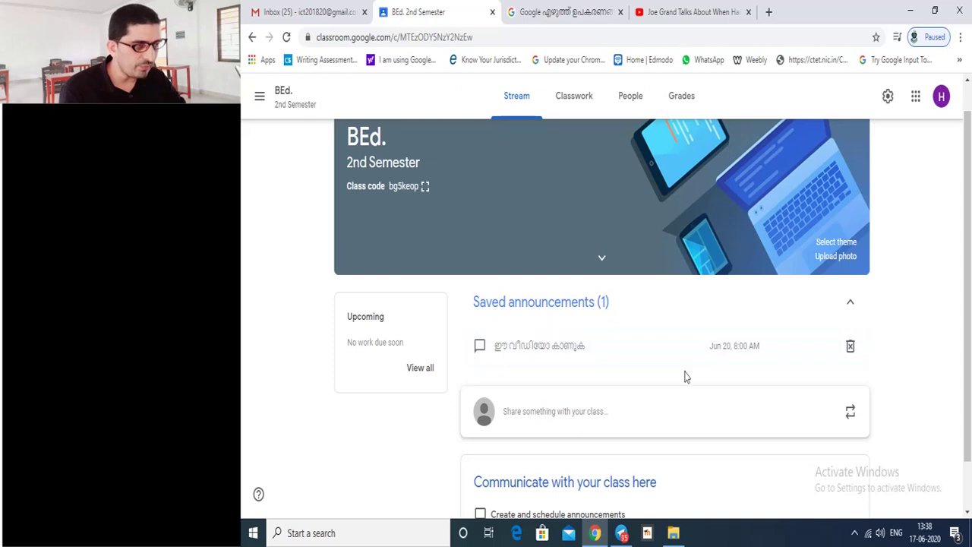
{"action": "scroll", "coordinate": [706, 348], "scroll_direction": "down", "scroll_amount": 1}
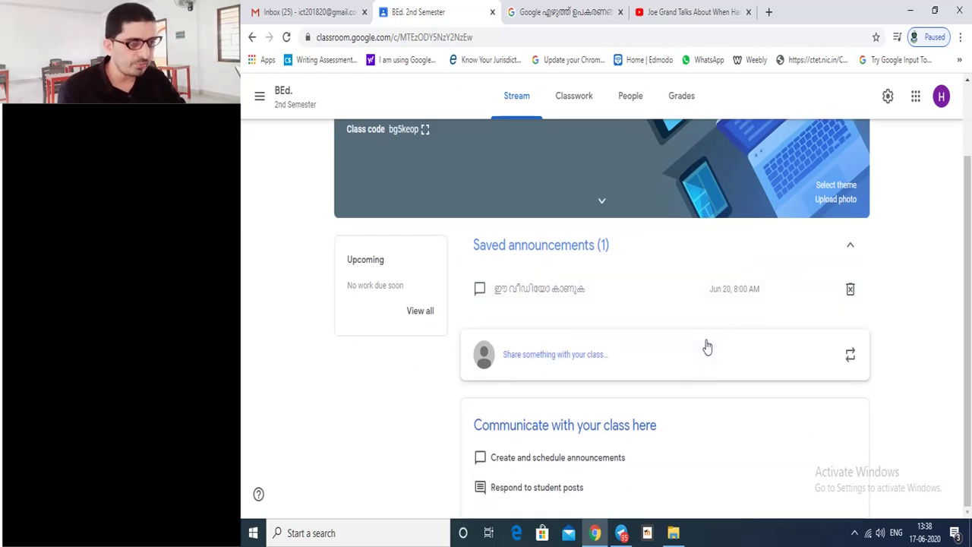
{"action": "scroll", "coordinate": [705, 348], "scroll_direction": "up", "scroll_amount": 1}
{"action": "left_click", "coordinate": [585, 373]}
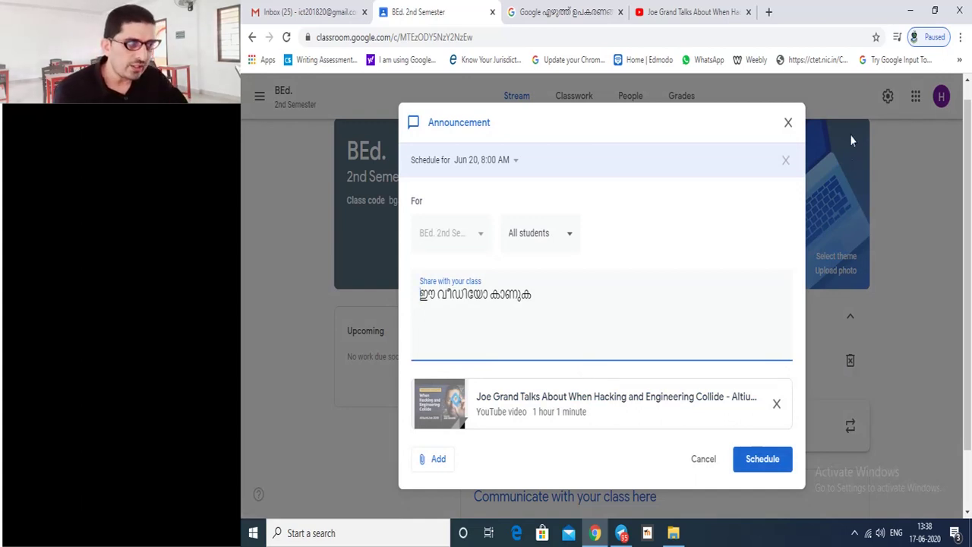
{"action": "left_click", "coordinate": [787, 124]}
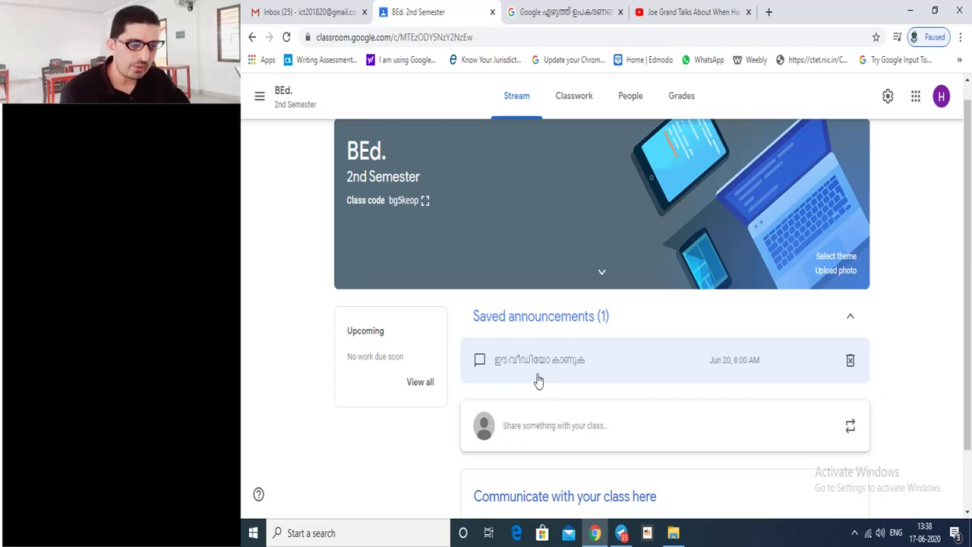
Reopen the saved announcement, check its student audience options and reschedule it to Jun 18, 2020.
{"action": "left_click", "coordinate": [538, 381]}
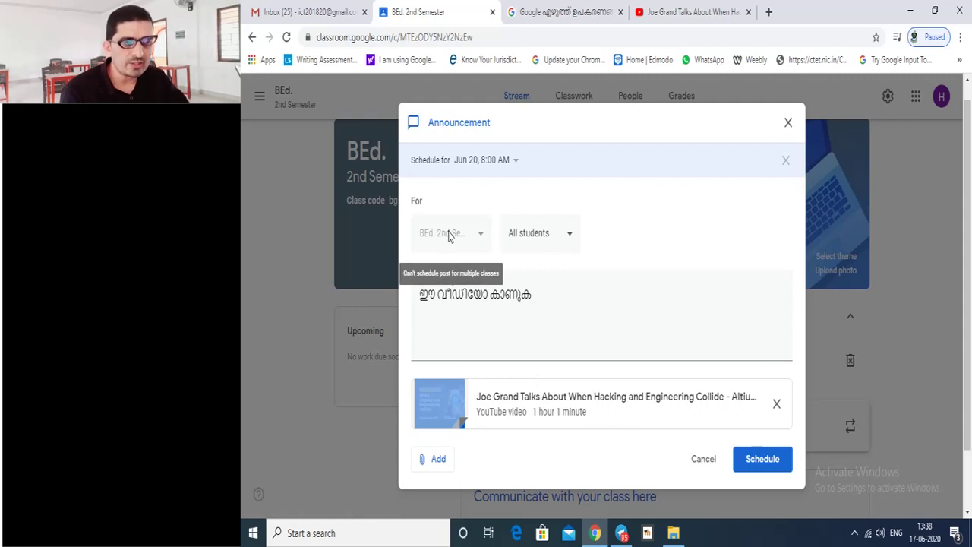
{"action": "left_click", "coordinate": [572, 240]}
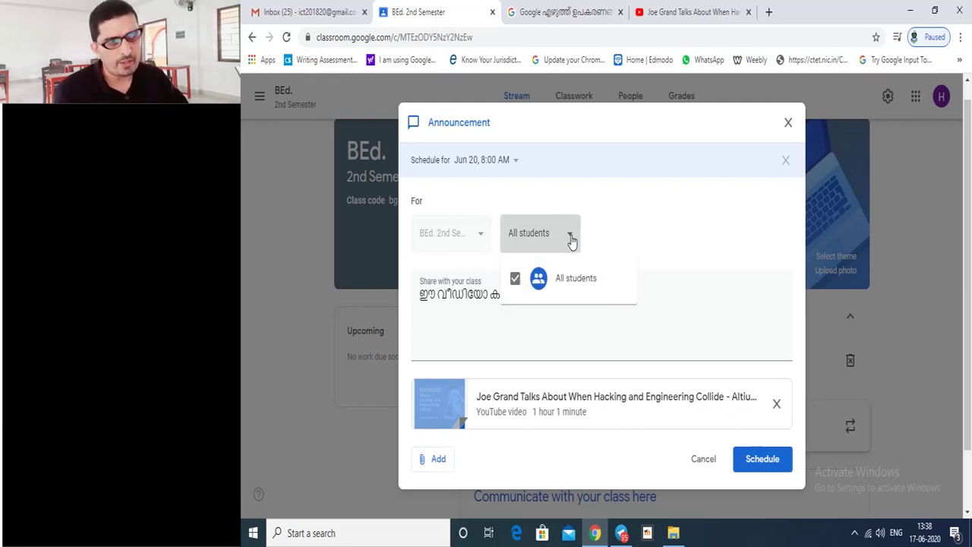
{"action": "left_click", "coordinate": [572, 240]}
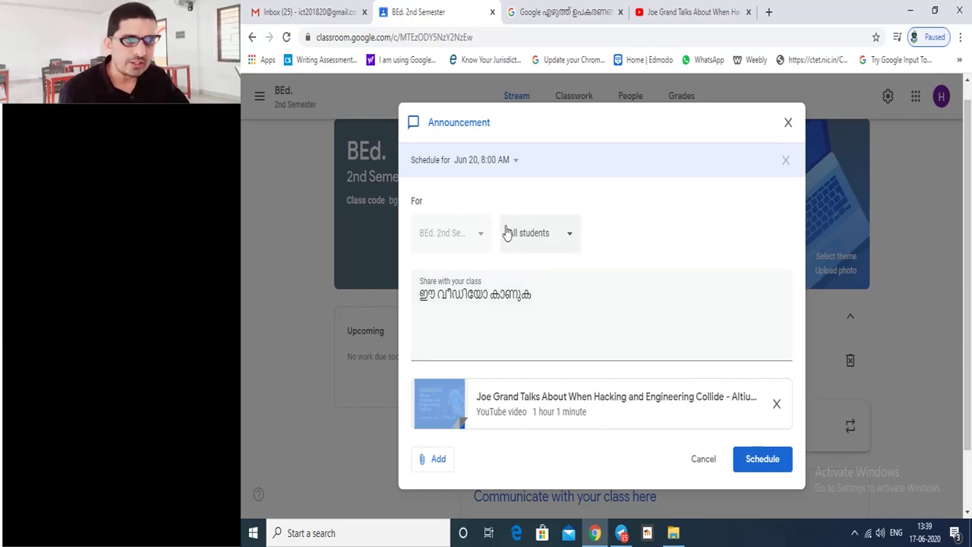
{"action": "left_click", "coordinate": [515, 165]}
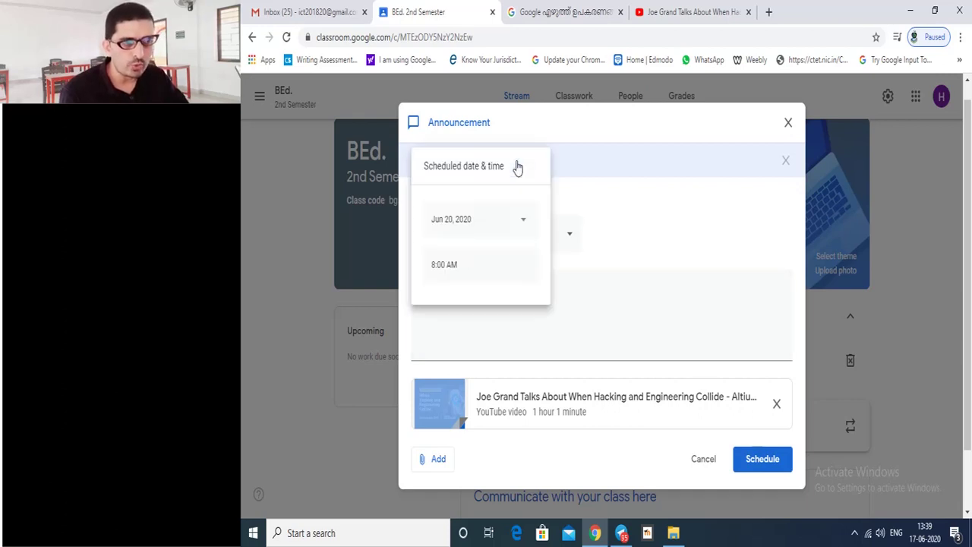
{"action": "left_click", "coordinate": [518, 220]}
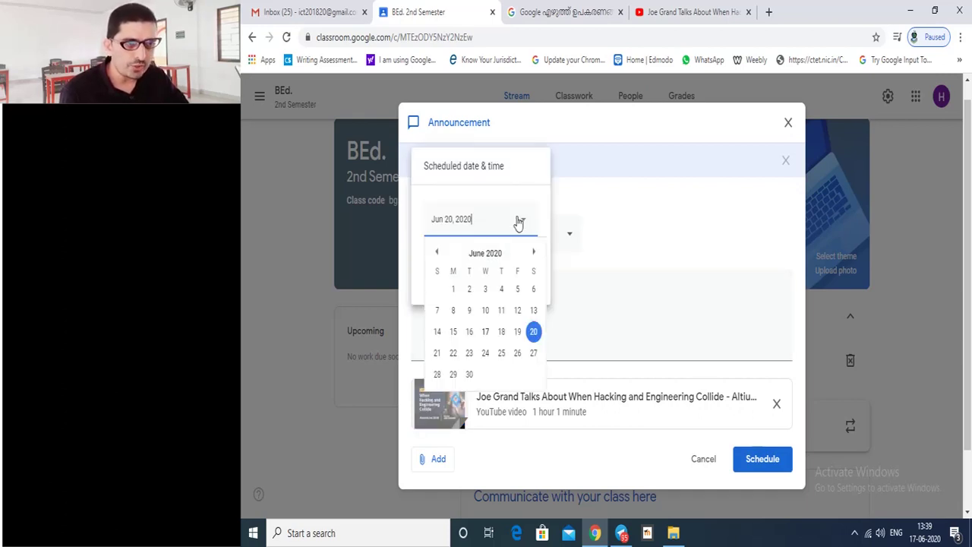
{"action": "left_click", "coordinate": [502, 335]}
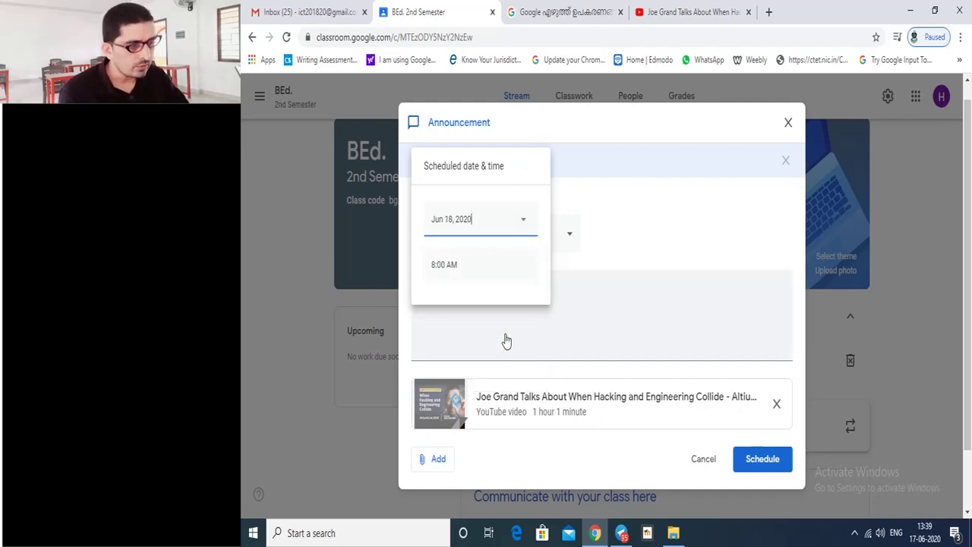
{"action": "left_click", "coordinate": [780, 468]}
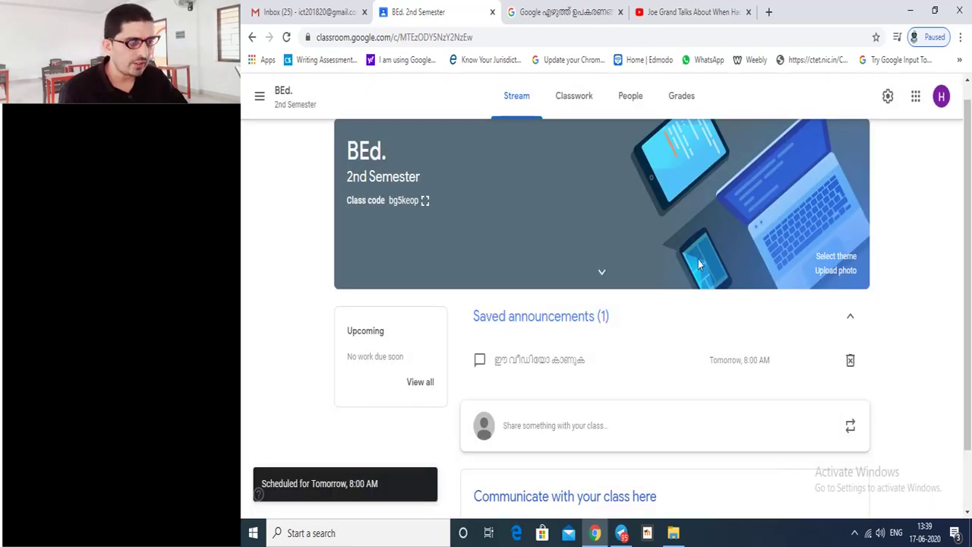
Switch to the KSTC ICT 2018-20 class and open its classwork to view the topics and assignments.
{"action": "scroll", "coordinate": [698, 264], "scroll_direction": "down", "scroll_amount": 1}
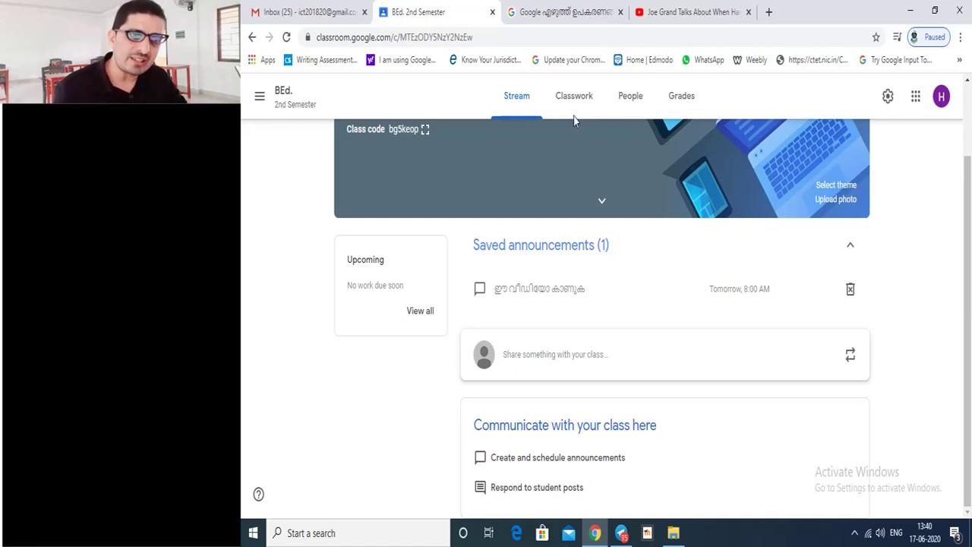
{"action": "left_click", "coordinate": [259, 96]}
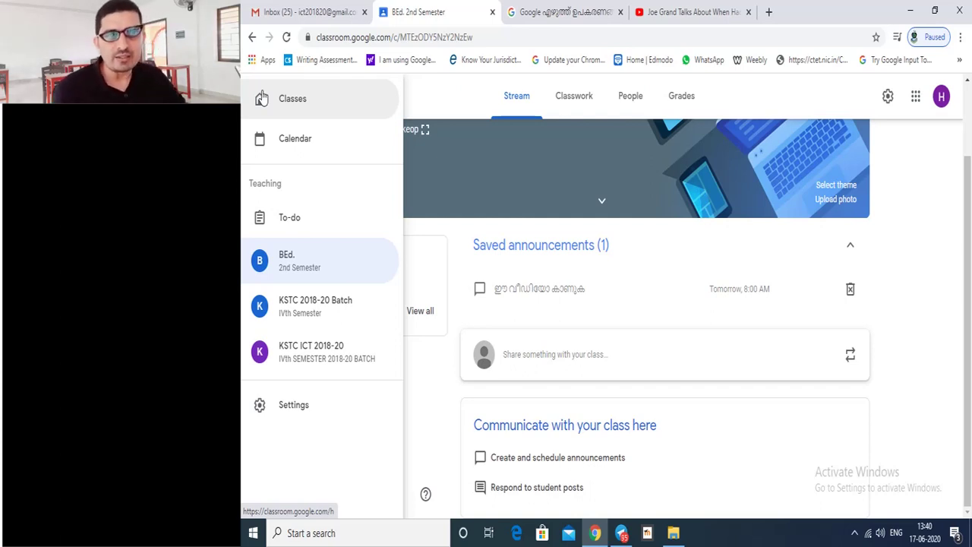
{"action": "left_click", "coordinate": [307, 359]}
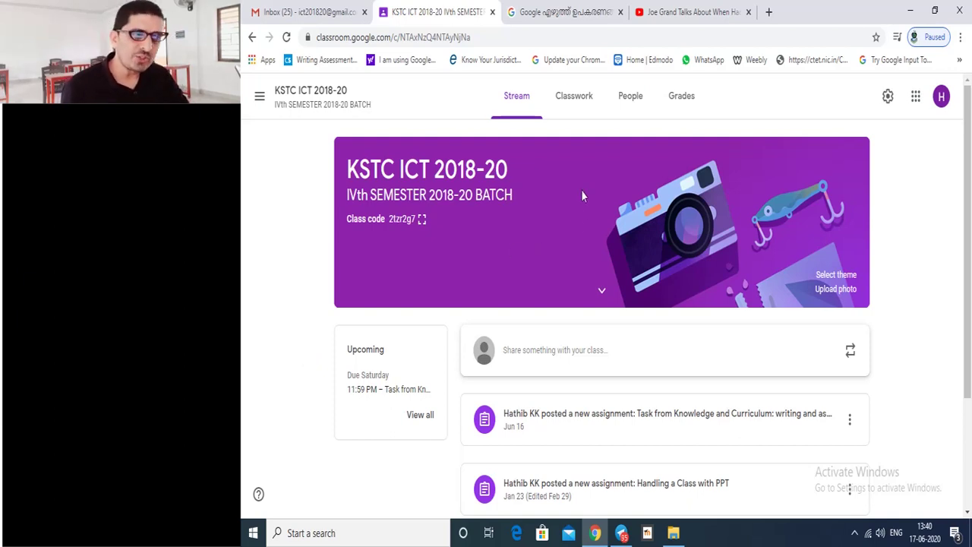
{"action": "left_click", "coordinate": [575, 107]}
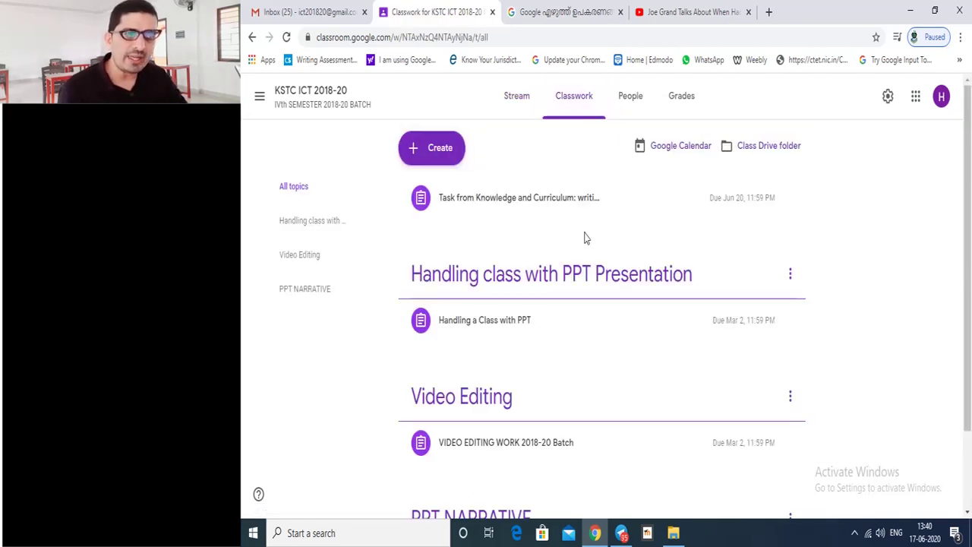
Look over the existing classwork topics and start a new assignment in the KSTC ICT 2018-20 class.
{"action": "scroll", "coordinate": [585, 237], "scroll_direction": "down", "scroll_amount": 2}
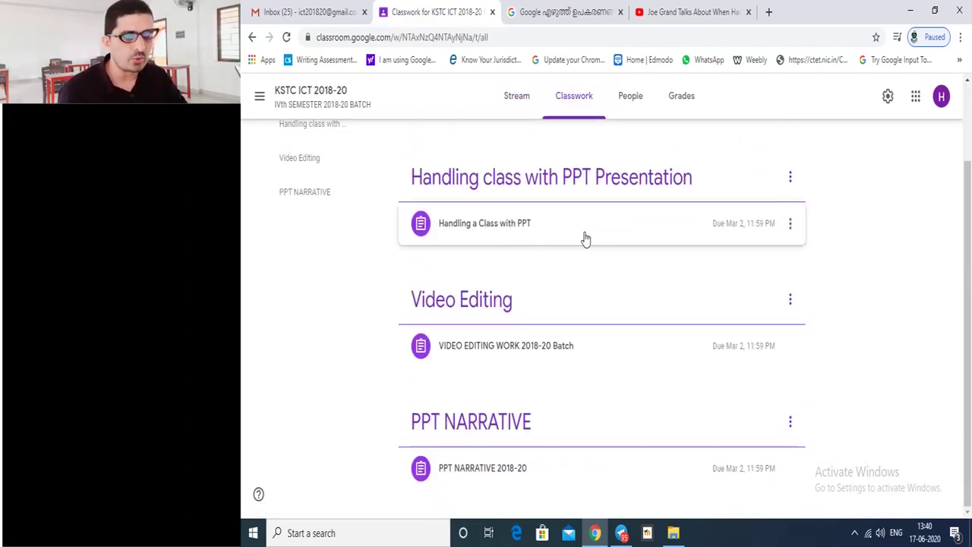
{"action": "scroll", "coordinate": [585, 238], "scroll_direction": "up", "scroll_amount": 2}
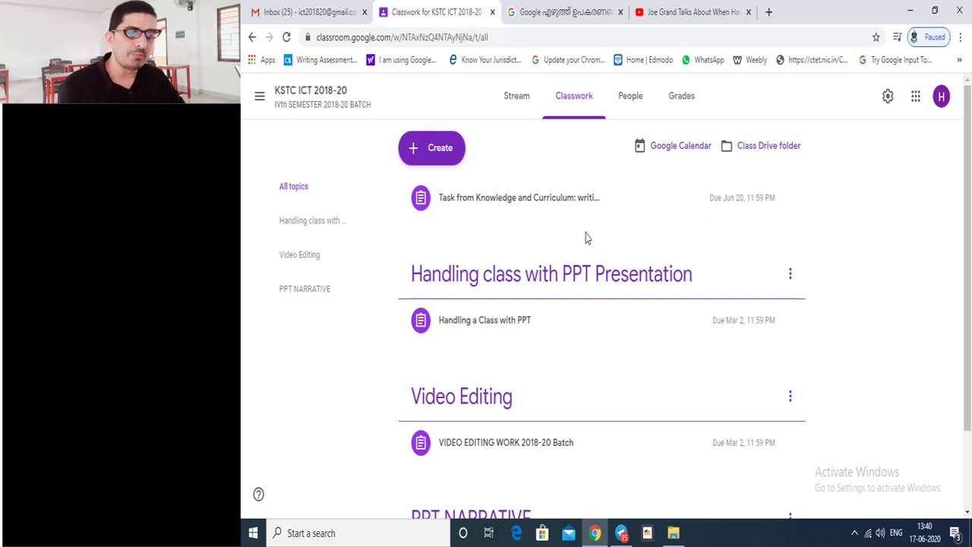
{"action": "scroll", "coordinate": [585, 237], "scroll_direction": "down", "scroll_amount": 1}
{"action": "scroll", "coordinate": [585, 237], "scroll_direction": "up", "scroll_amount": 1}
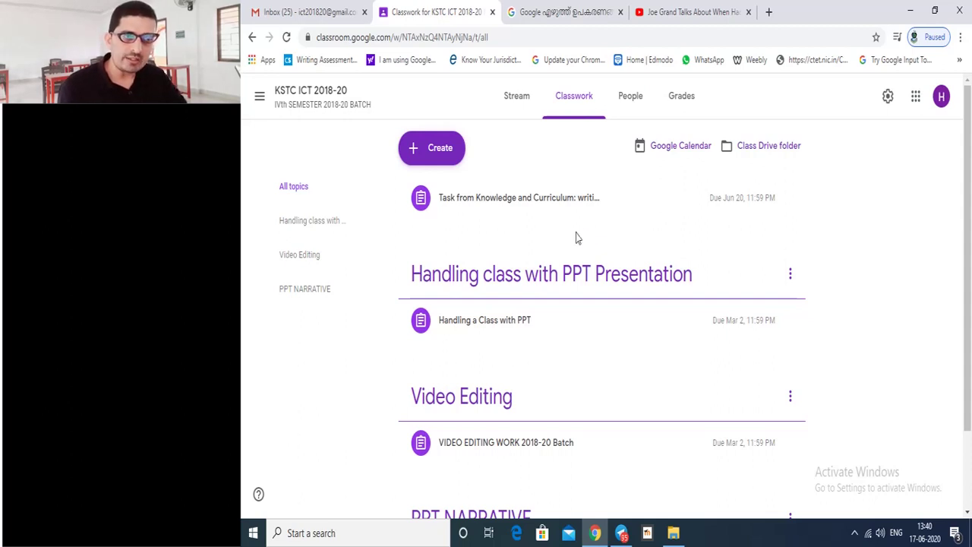
{"action": "left_click", "coordinate": [431, 152]}
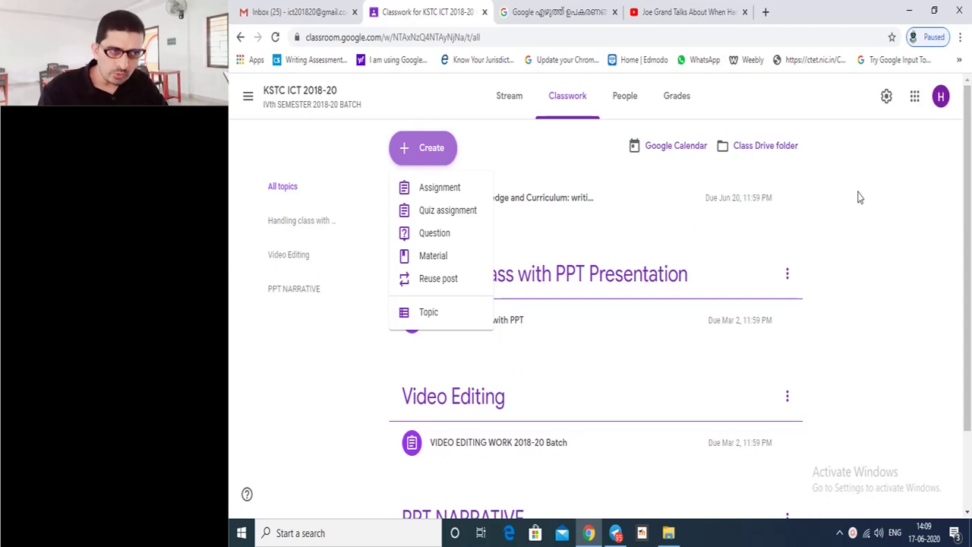
{"action": "left_click", "coordinate": [448, 188]}
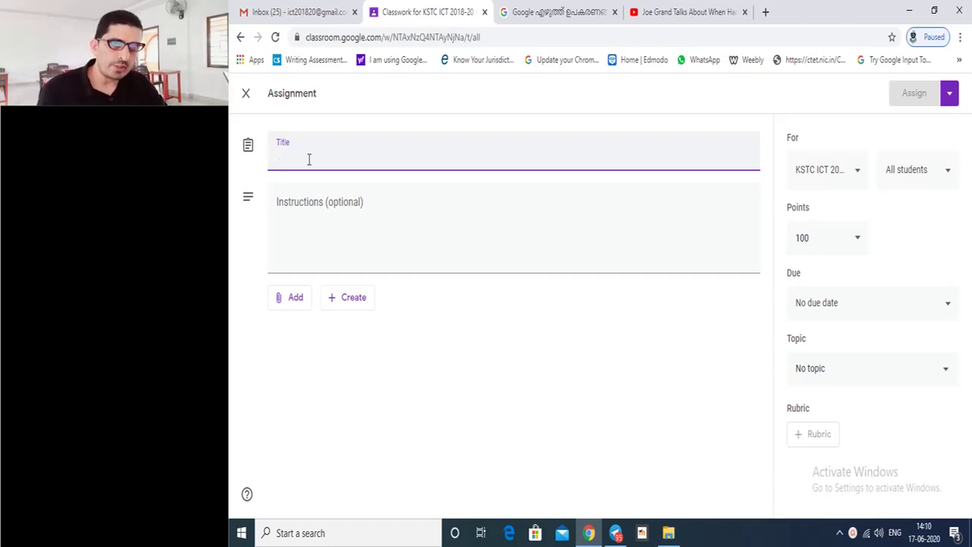
Switch to the Google Input Tools page and replace the old Malayalam text with "വിദ്യാഭ്യാസത്തിൽ കുടുംബത്തിന്റെ പങ്ക്".
{"action": "left_click", "coordinate": [555, 12]}
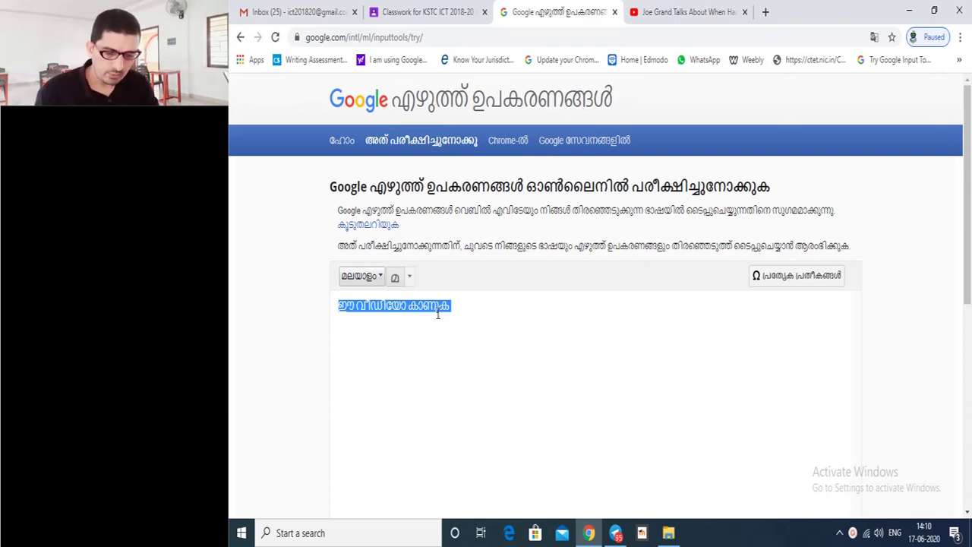
{"action": "type", "text": "Vidh"}
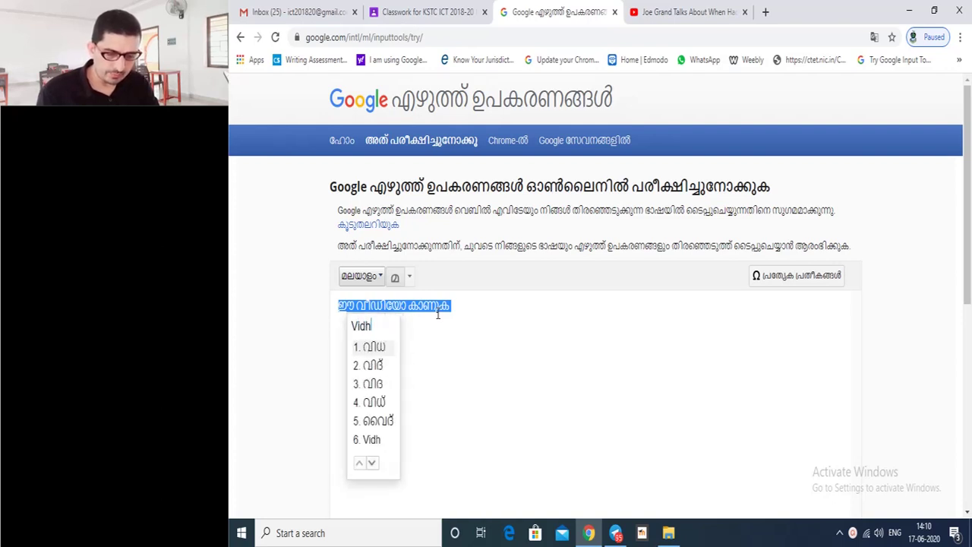
{"action": "type", "text": "yabhyaasathil"}
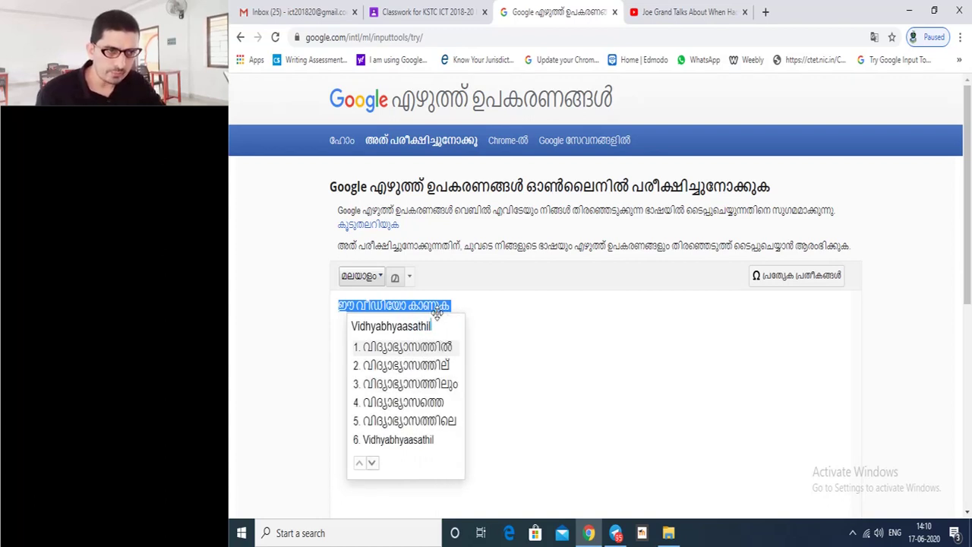
{"action": "left_click", "coordinate": [418, 353]}
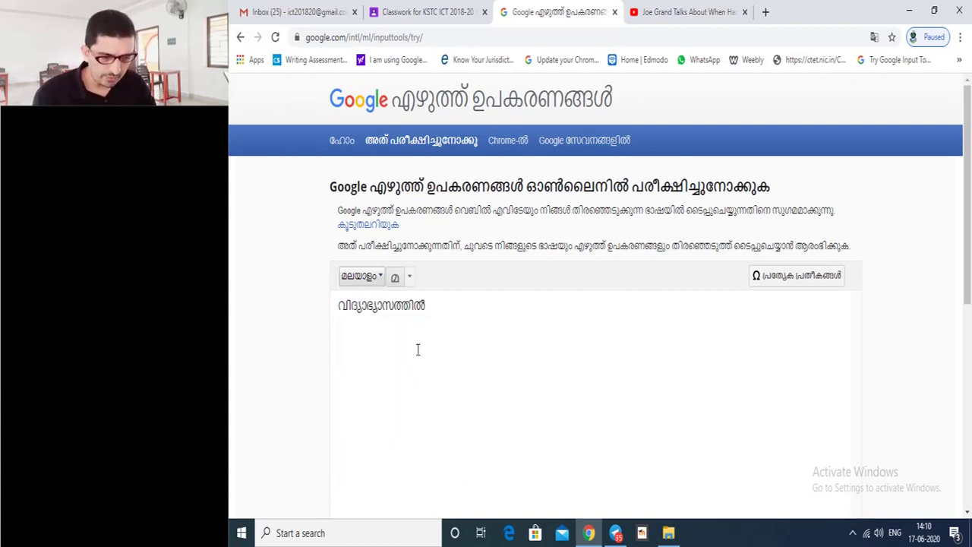
{"action": "type", "text": "kudu"}
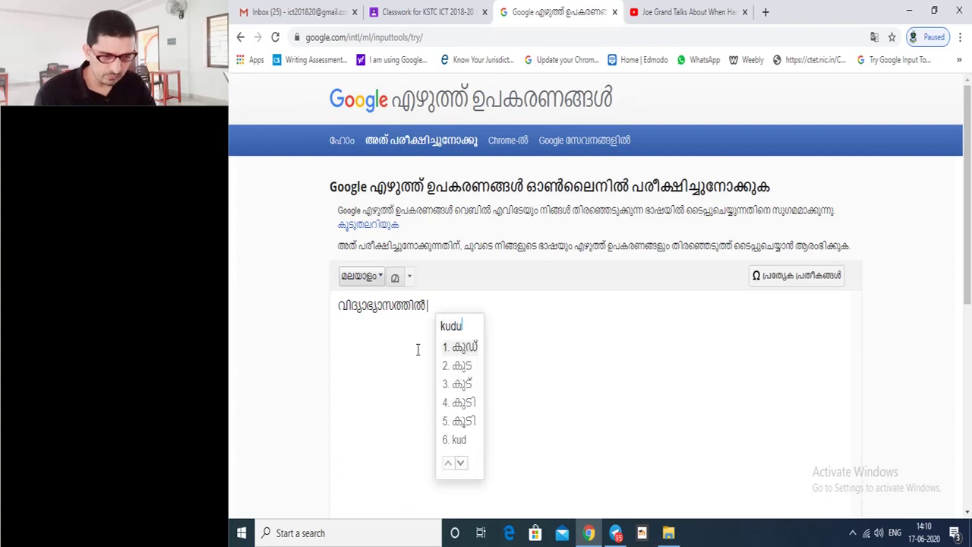
{"action": "type", "text": "mbathin"}
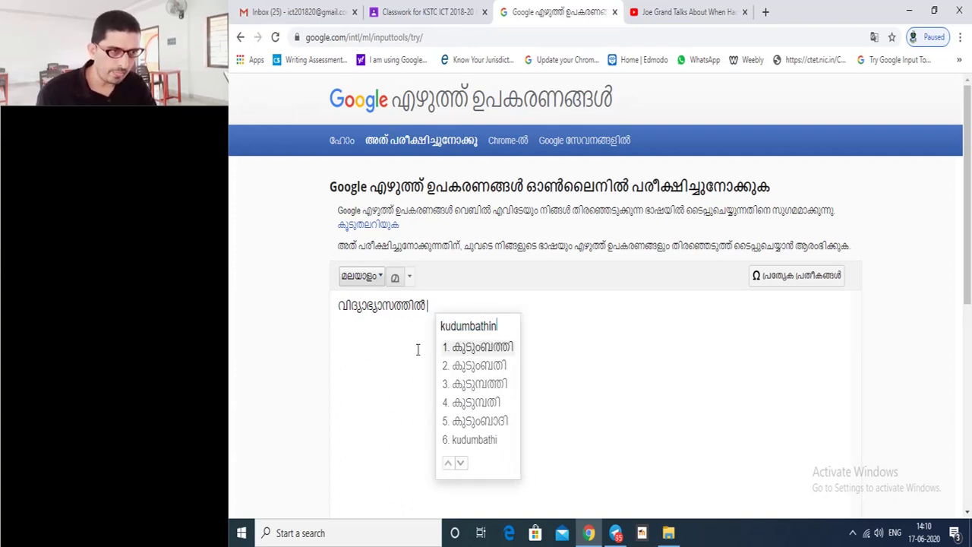
{"action": "type", "text": "te"}
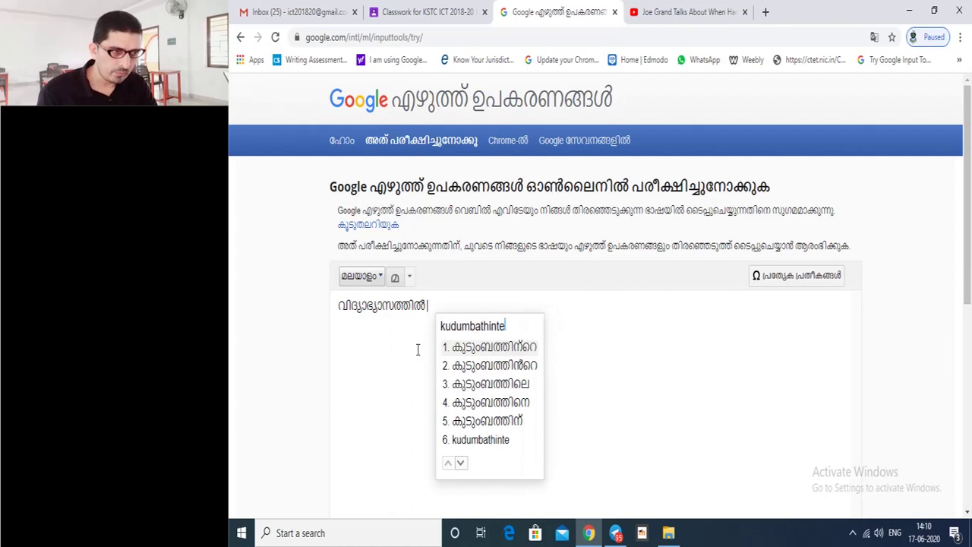
{"action": "key", "text": "space"}
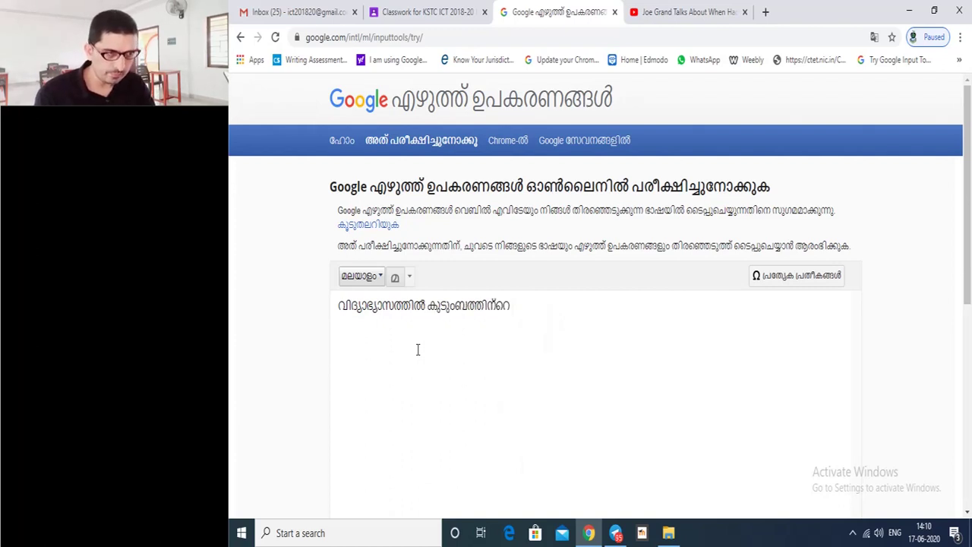
{"action": "type", "text": "pank"}
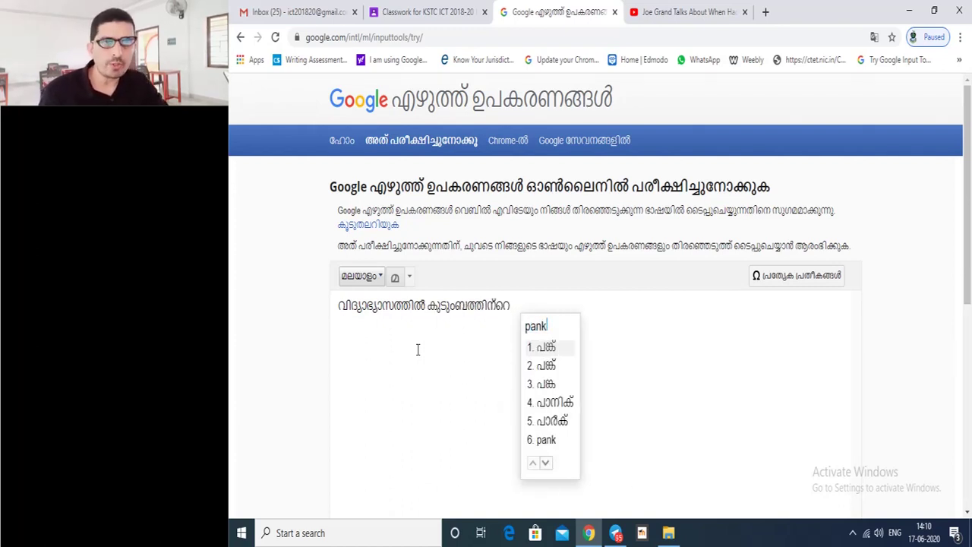
{"action": "key", "text": "space"}
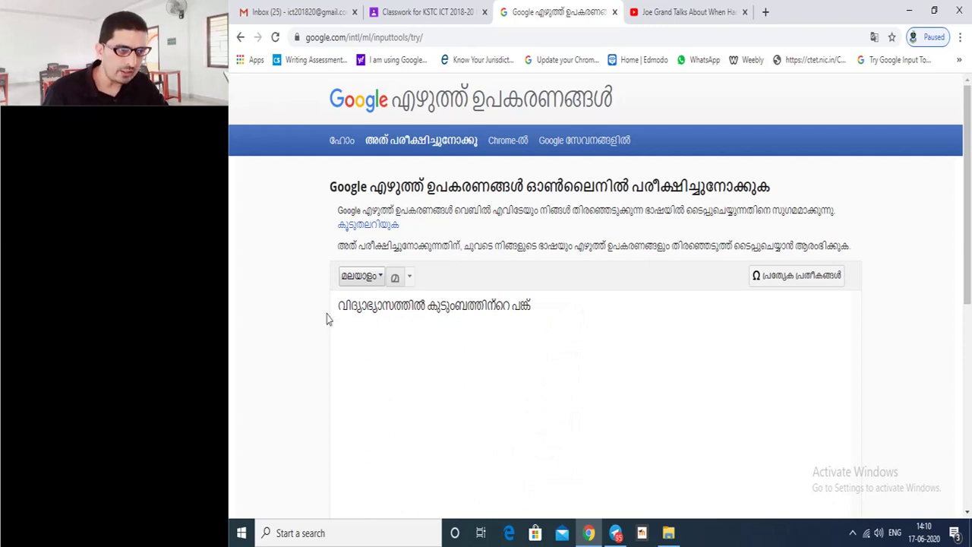
Copy the Malayalam phrase from Google Input Tools into the new assignment's title in Google Classroom.
{"action": "left_click_drag", "start_coordinate": [338, 306], "coordinate": [560, 332]}
{"action": "key", "text": "ctrl+c"}
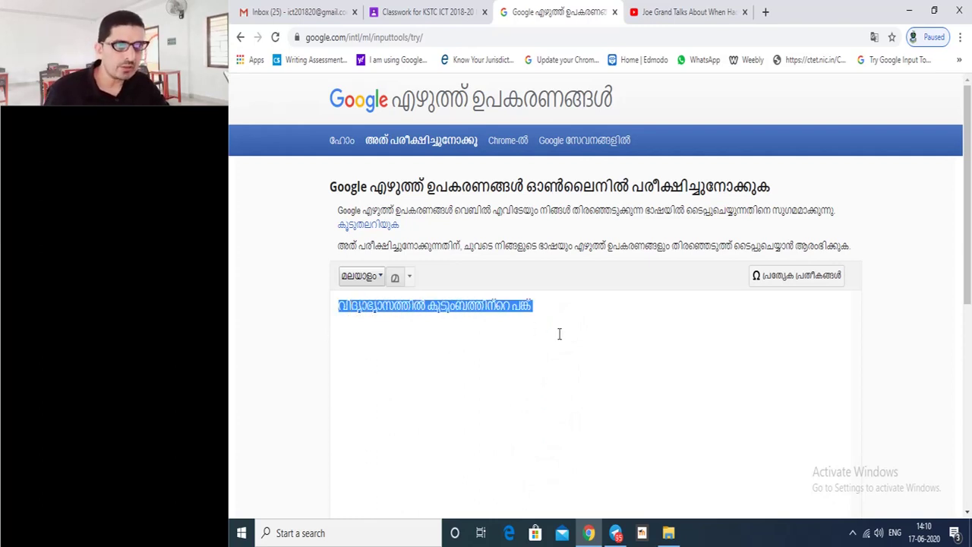
{"action": "left_click", "coordinate": [414, 12]}
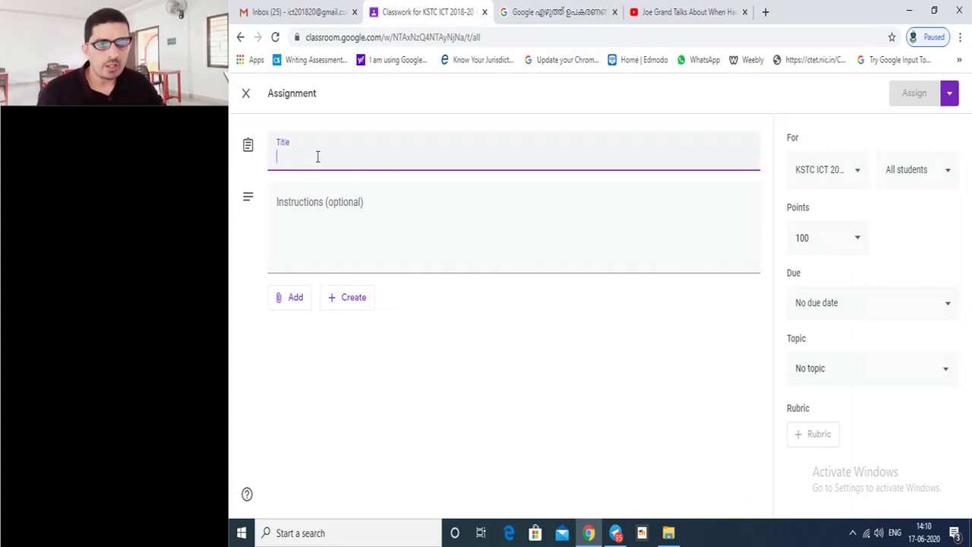
{"action": "key", "text": "ctrl+v"}
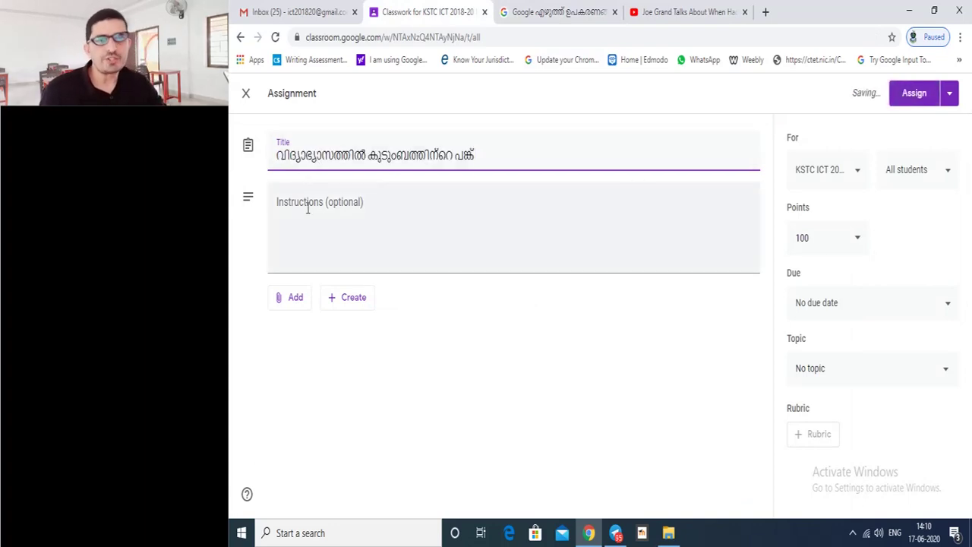
Check the assignment's instructions field, its attachment sources and the file types that can be created, without adding anything.
{"action": "left_click", "coordinate": [308, 208]}
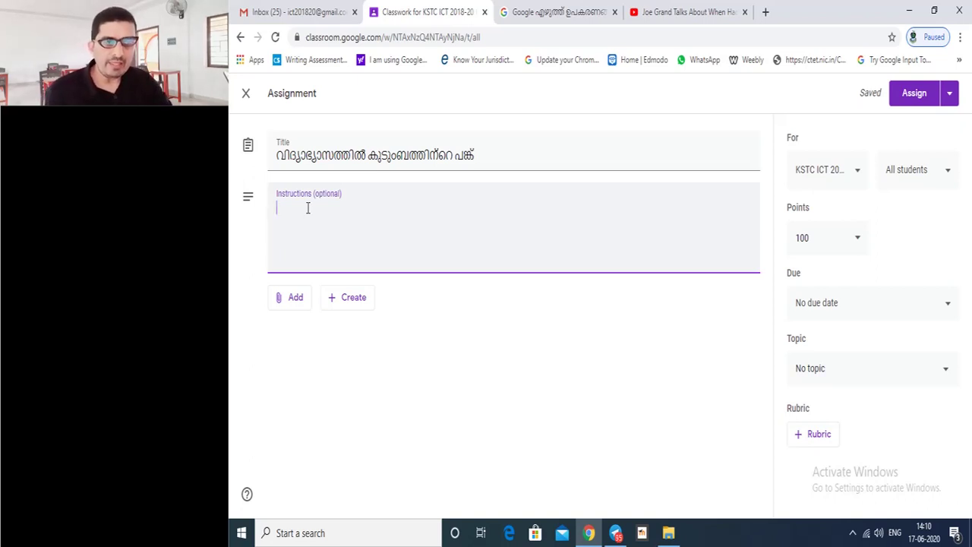
{"action": "left_click", "coordinate": [288, 307]}
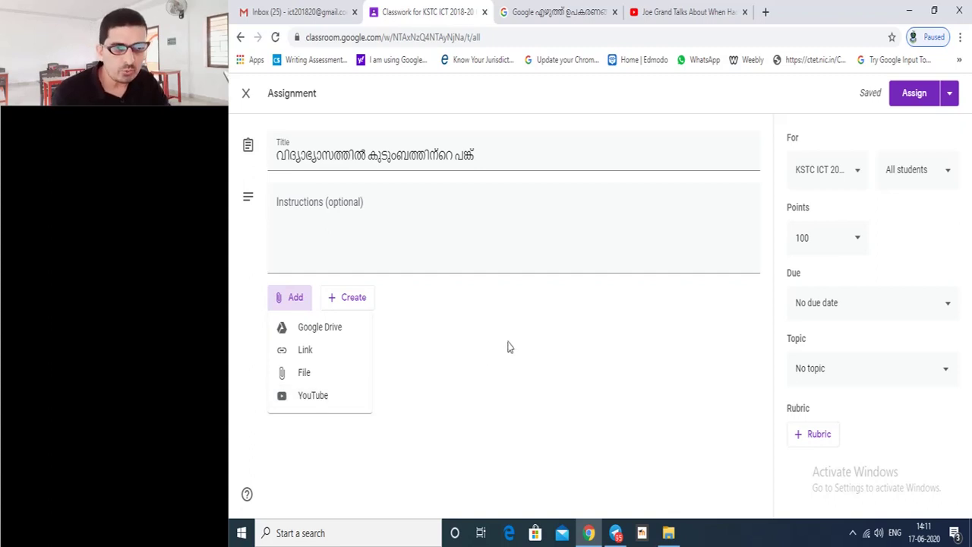
{"action": "left_click", "coordinate": [348, 302]}
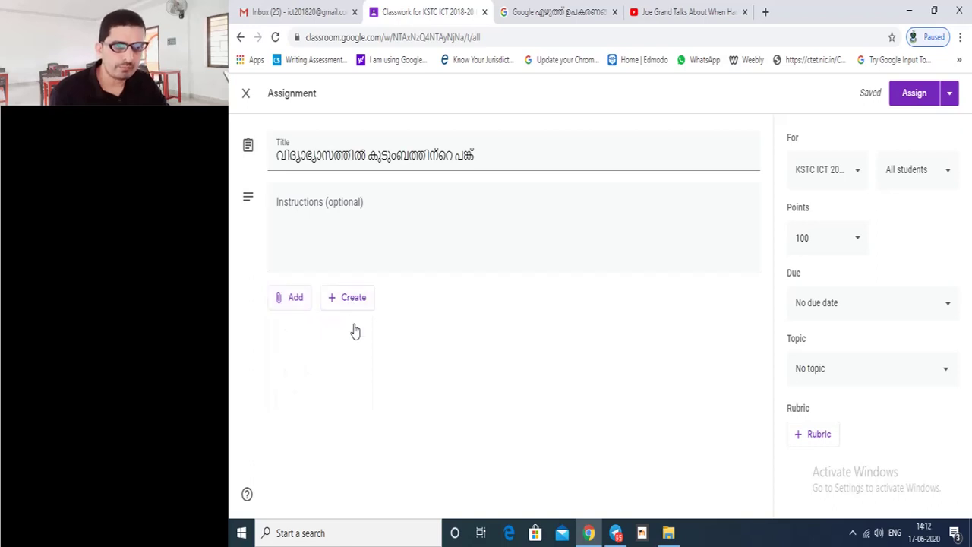
{"action": "left_click", "coordinate": [352, 303]}
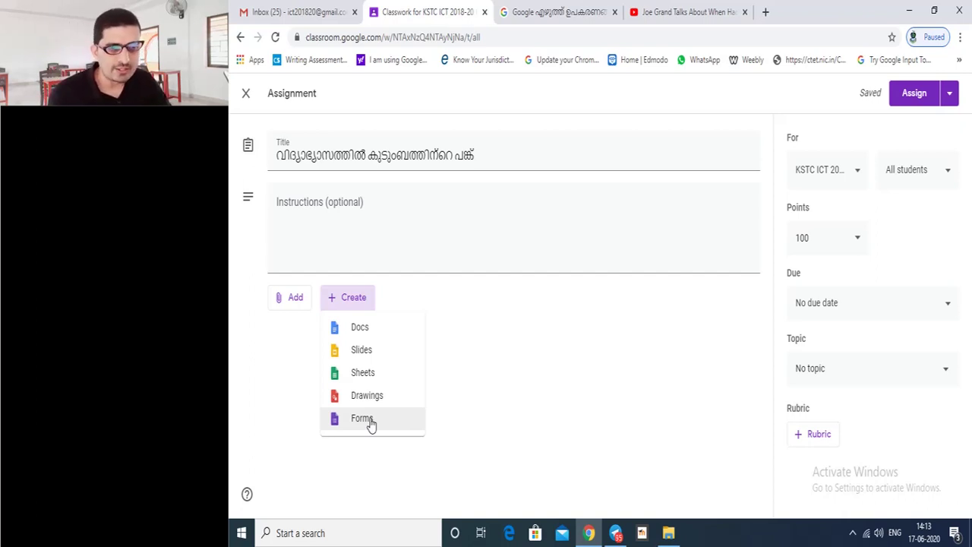
{"action": "left_click", "coordinate": [266, 352]}
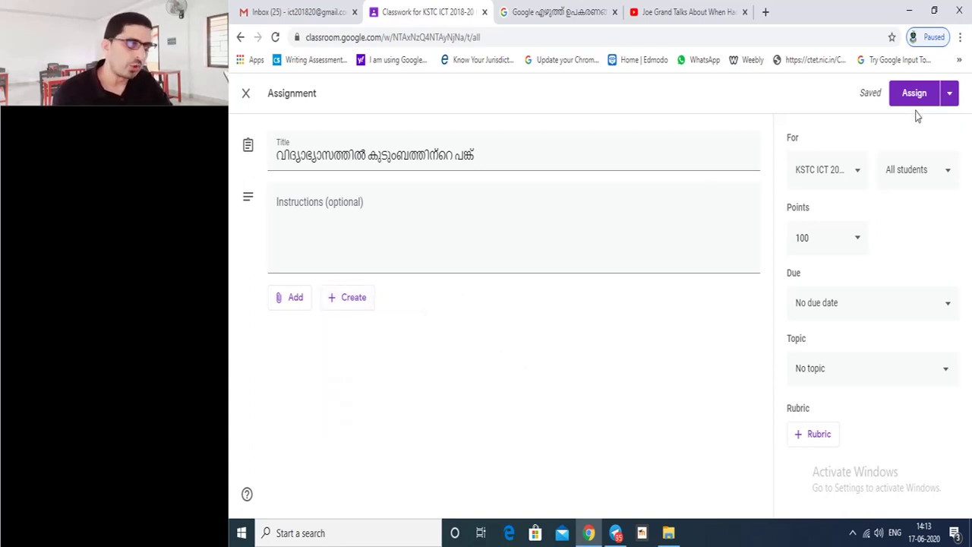
Set the assignment's points to 4.
{"action": "left_click", "coordinate": [859, 251]}
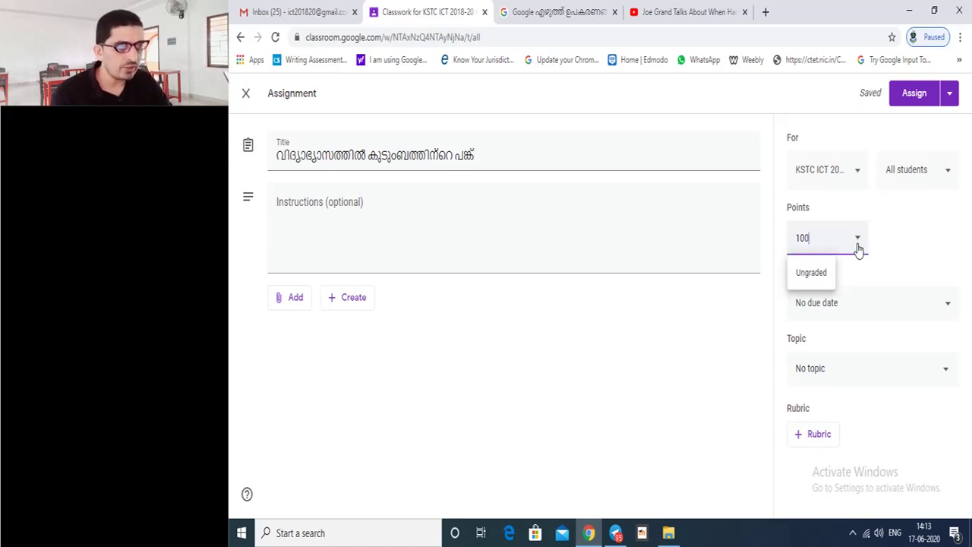
{"action": "left_click_drag", "start_coordinate": [811, 238], "coordinate": [793, 239]}
{"action": "type", "text": "4"}
{"action": "left_click", "coordinate": [899, 231]}
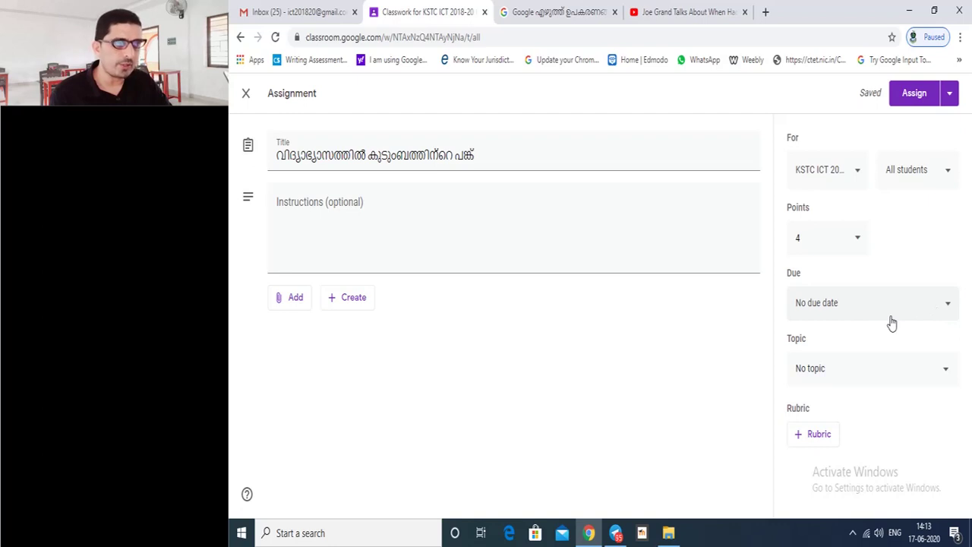
Set the assignment's due date to Jun 21, 2020 with a due time of 11:59 PM.
{"action": "left_click", "coordinate": [948, 308]}
{"action": "left_click", "coordinate": [901, 359]}
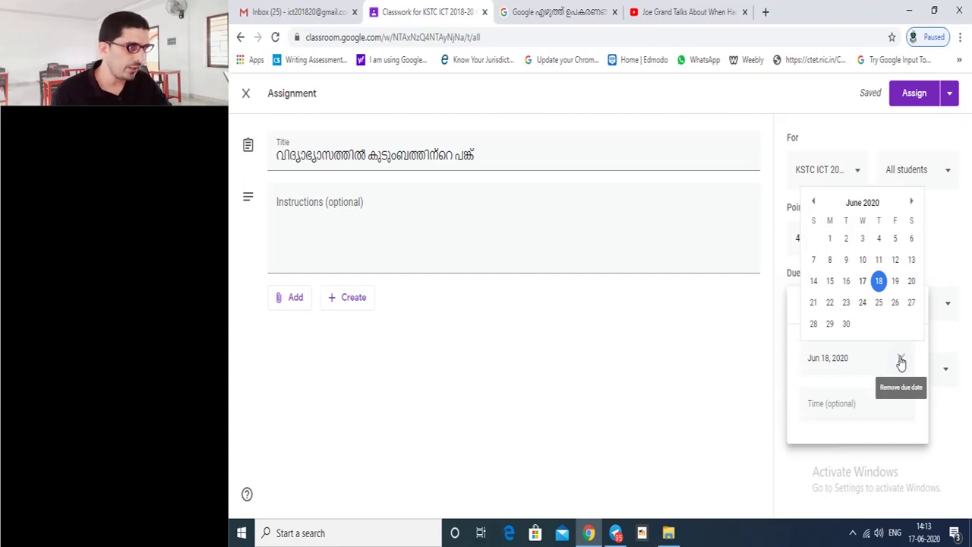
{"action": "left_click", "coordinate": [970, 277]}
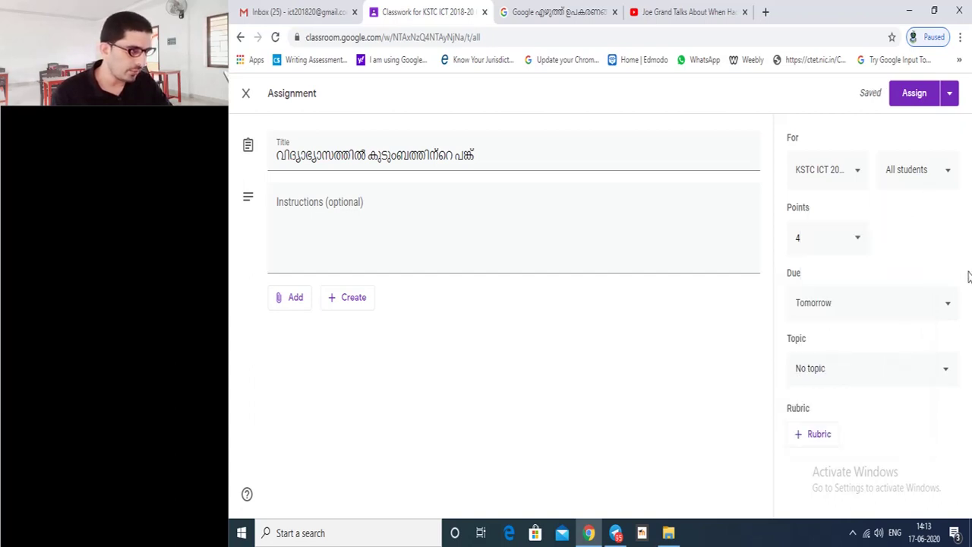
{"action": "left_click", "coordinate": [949, 307]}
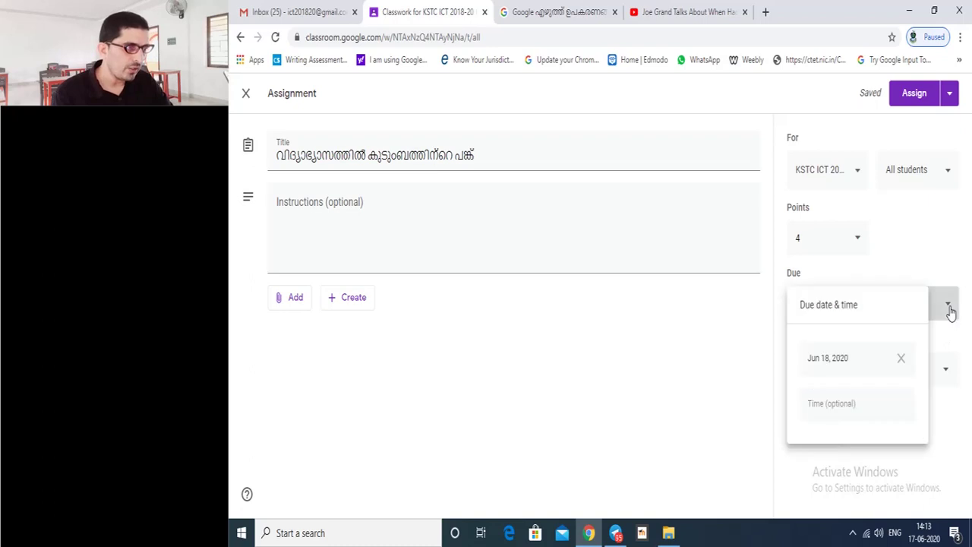
{"action": "left_click", "coordinate": [901, 359]}
{"action": "left_click", "coordinate": [875, 370]}
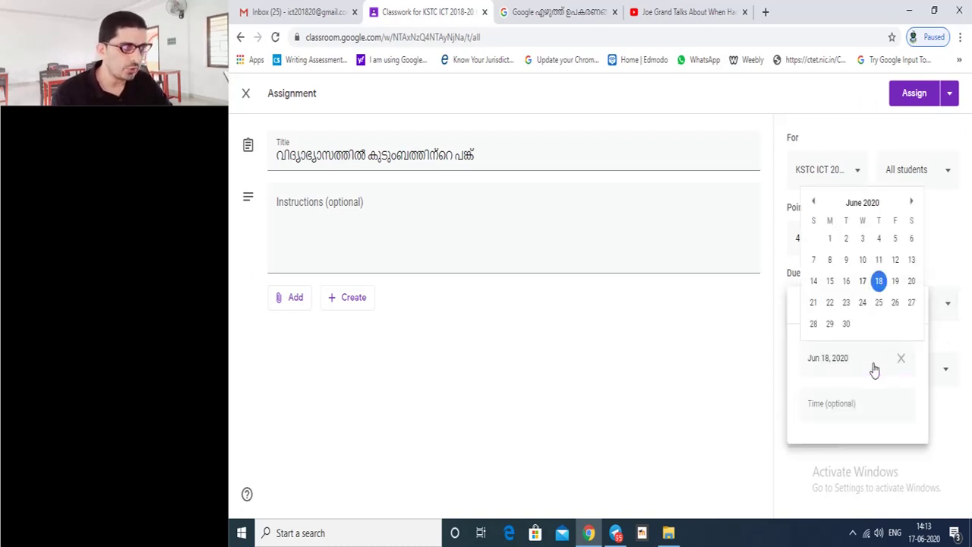
{"action": "left_click", "coordinate": [814, 303]}
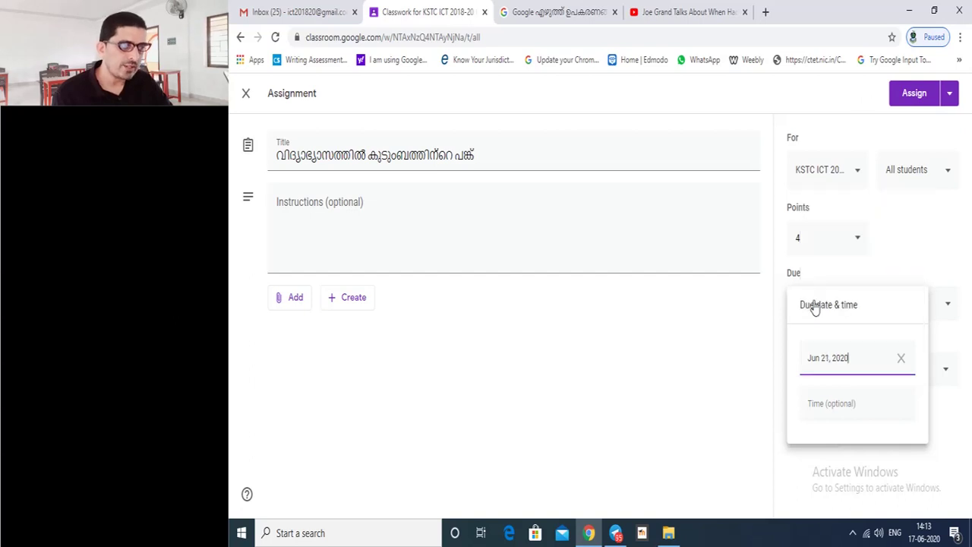
{"action": "left_click", "coordinate": [841, 410]}
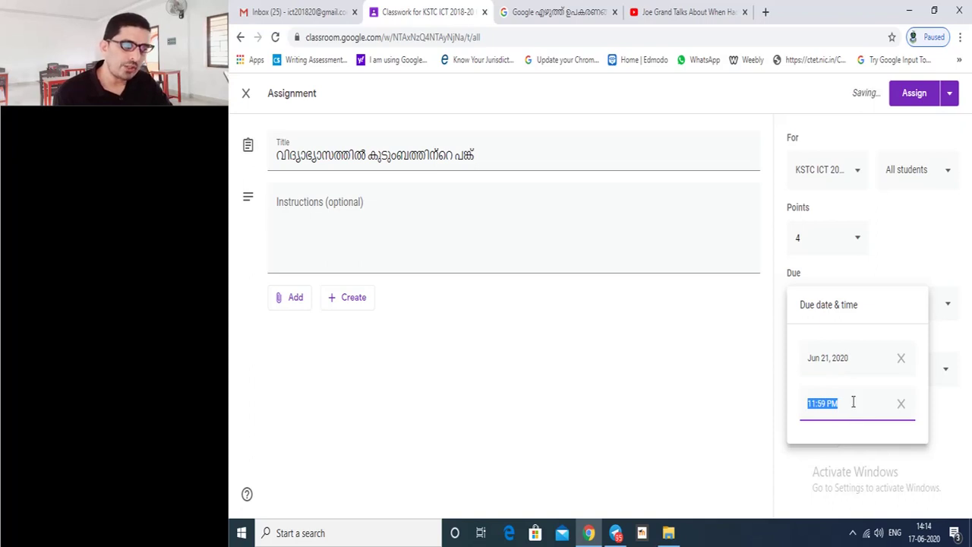
{"action": "left_click", "coordinate": [853, 402]}
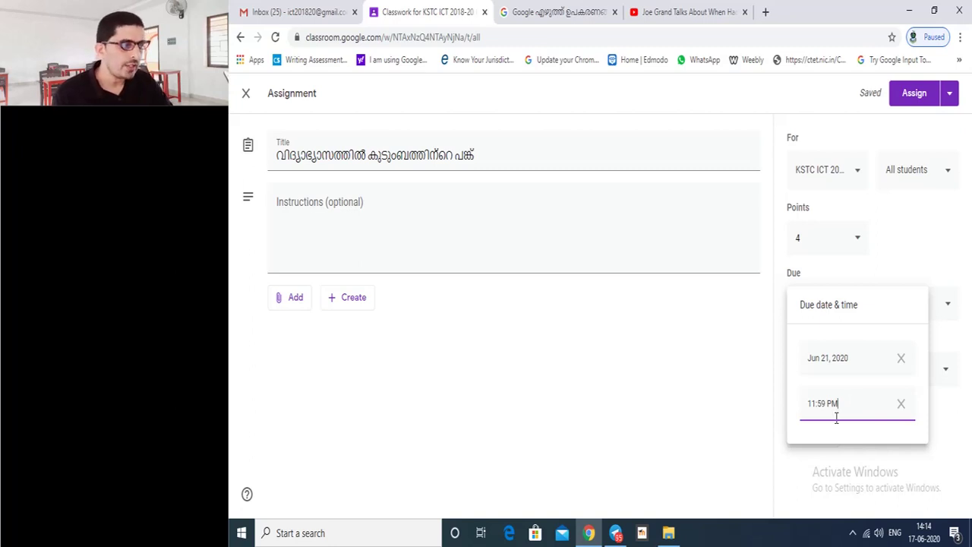
{"action": "left_click", "coordinate": [950, 421]}
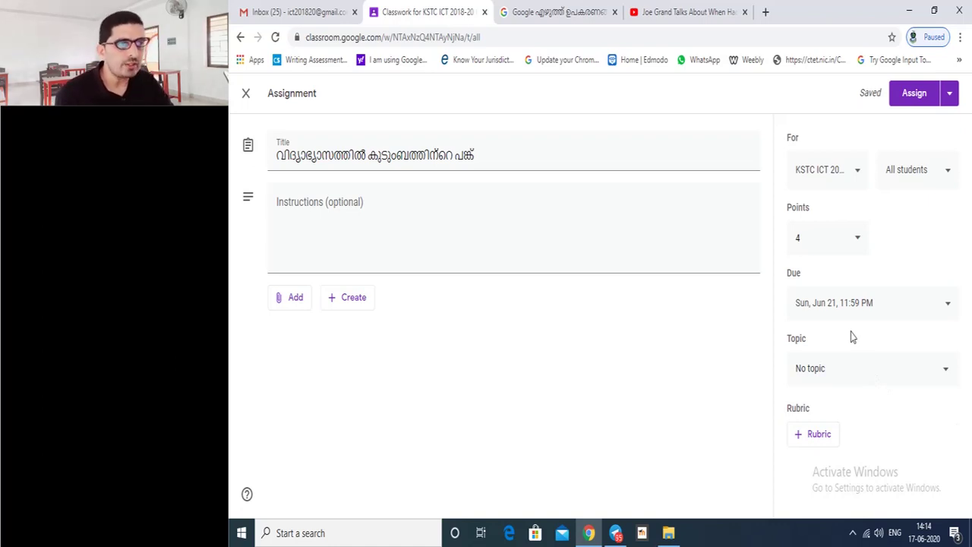
Assign the finished work to the class and open the class stream to view its post.
{"action": "left_click", "coordinate": [910, 98]}
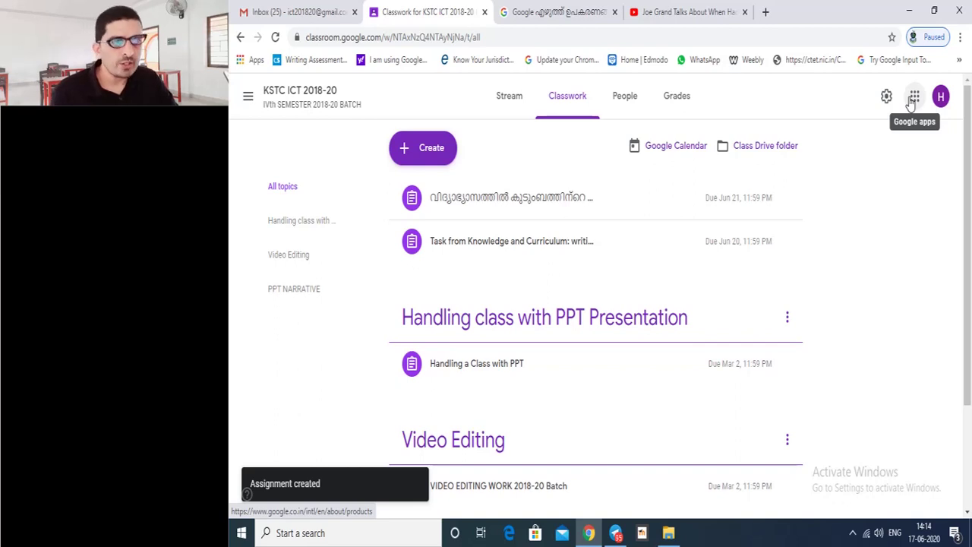
{"action": "left_click", "coordinate": [499, 104]}
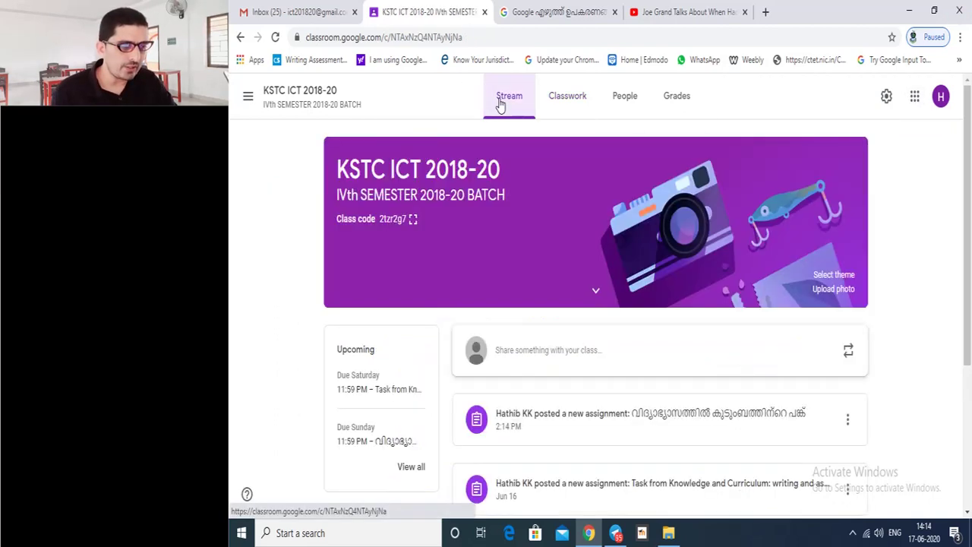
Review the posts in the class stream and the assignments and topics listed under the classwork.
{"action": "scroll", "coordinate": [749, 297], "scroll_direction": "down", "scroll_amount": 2}
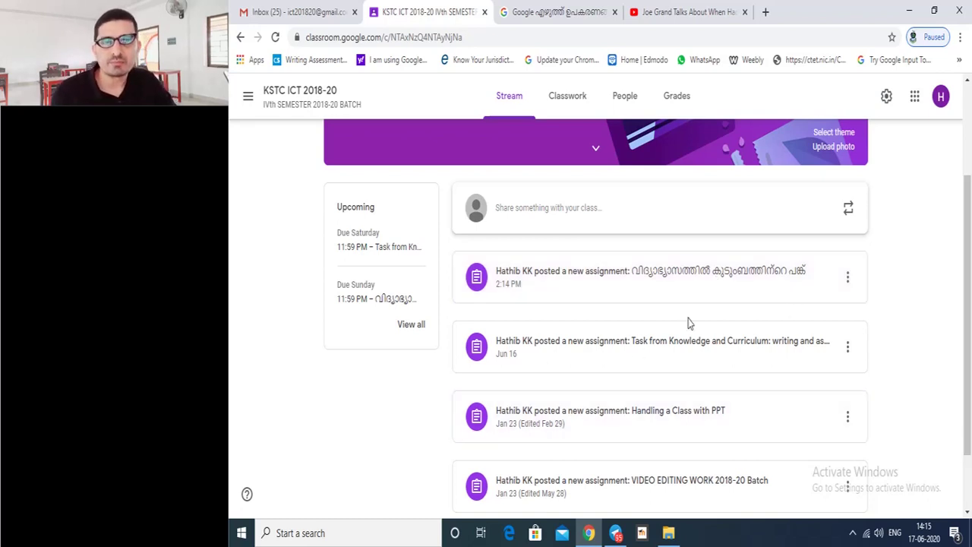
{"action": "left_click", "coordinate": [574, 111]}
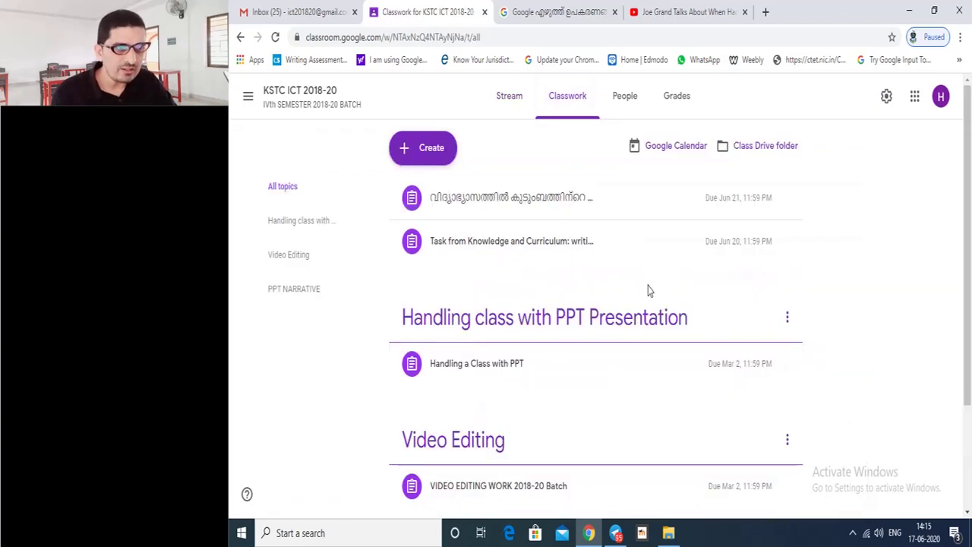
{"action": "scroll", "coordinate": [646, 289], "scroll_direction": "down", "scroll_amount": 2}
{"action": "scroll", "coordinate": [648, 290], "scroll_direction": "up", "scroll_amount": 2}
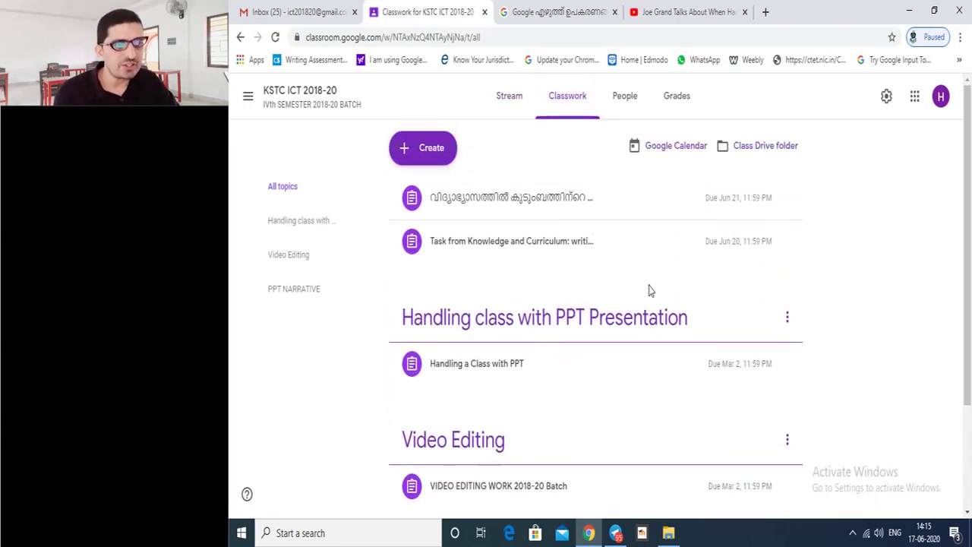
{"action": "left_click", "coordinate": [519, 107]}
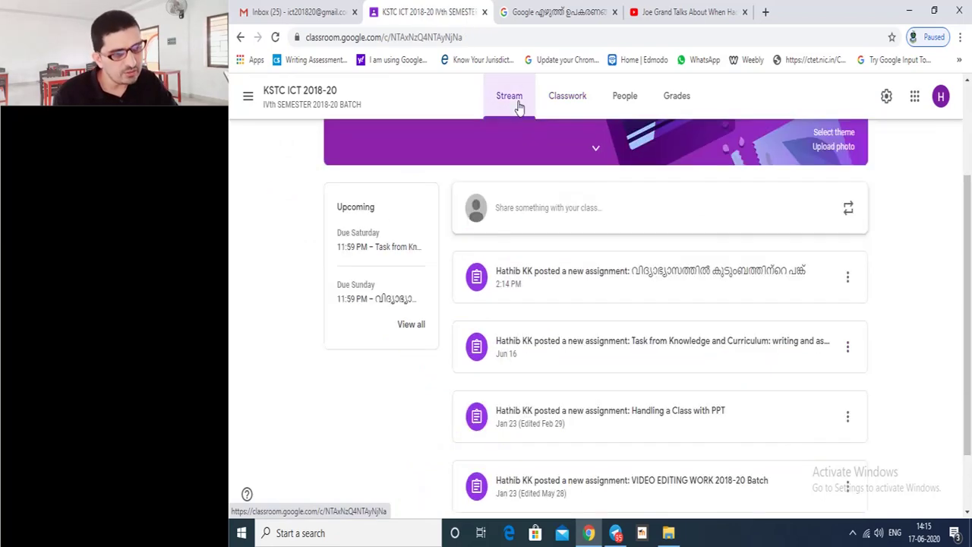
{"action": "scroll", "coordinate": [647, 251], "scroll_direction": "down", "scroll_amount": 1}
{"action": "scroll", "coordinate": [612, 216], "scroll_direction": "up", "scroll_amount": 3}
{"action": "left_click", "coordinate": [575, 107]}
{"action": "scroll", "coordinate": [703, 223], "scroll_direction": "down", "scroll_amount": 3}
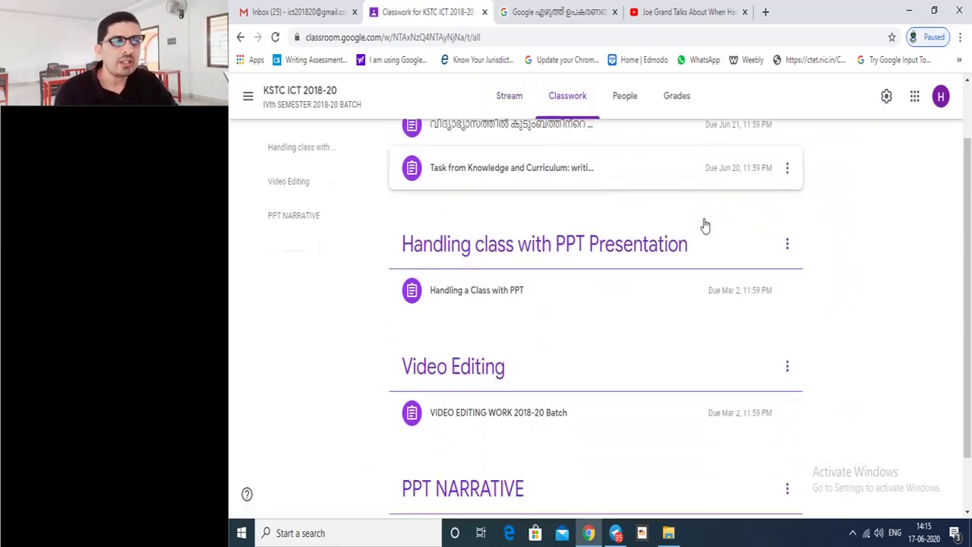
{"action": "scroll", "coordinate": [704, 224], "scroll_direction": "up", "scroll_amount": 3}
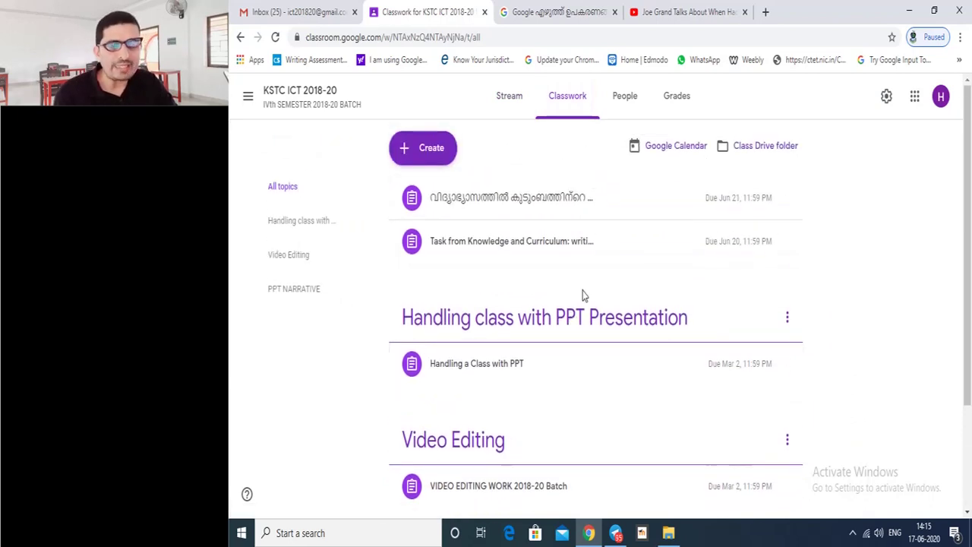
{"action": "scroll", "coordinate": [583, 296], "scroll_direction": "down", "scroll_amount": 1}
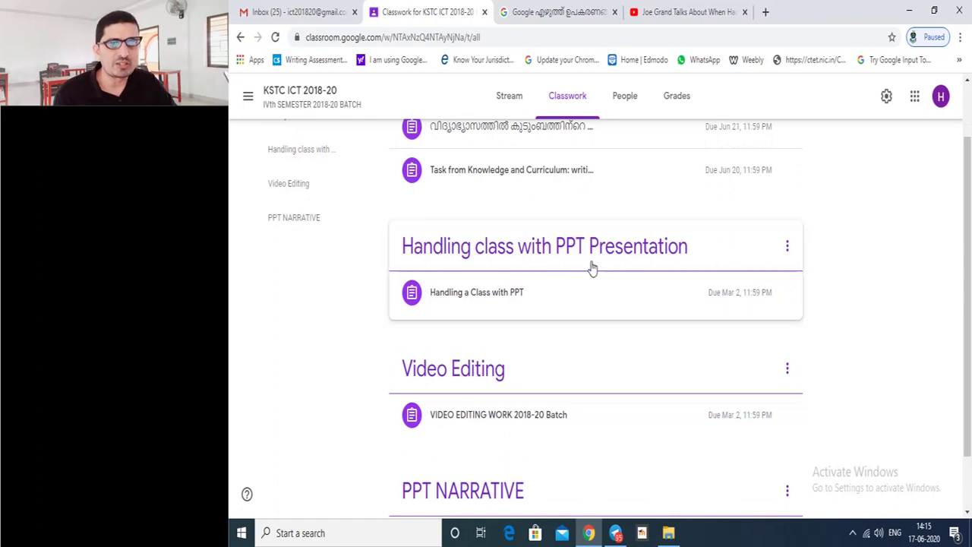
Examine the Handling class with PPT Presentation and Video Editing topics, including the options available for the video editing assignment.
{"action": "left_click", "coordinate": [596, 259]}
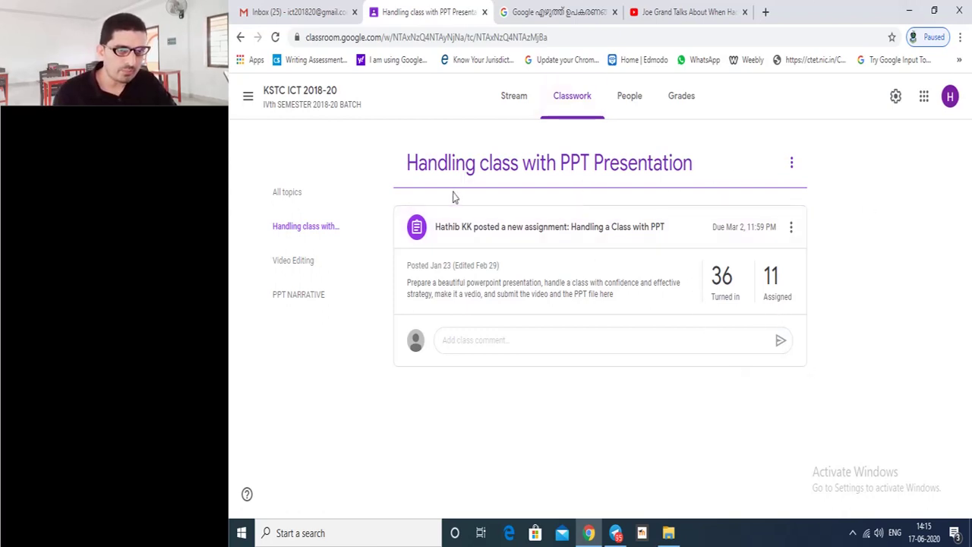
{"action": "left_click", "coordinate": [310, 266]}
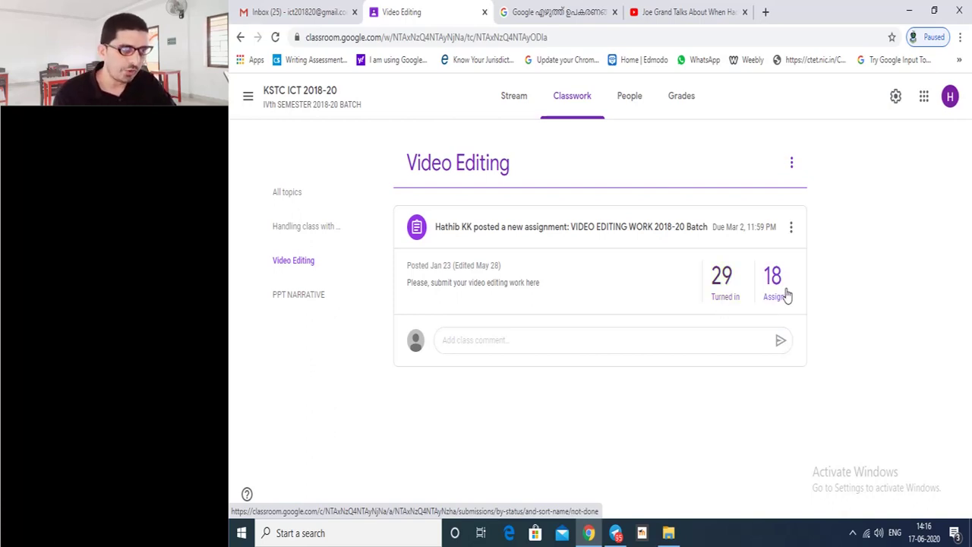
{"action": "left_click", "coordinate": [563, 102]}
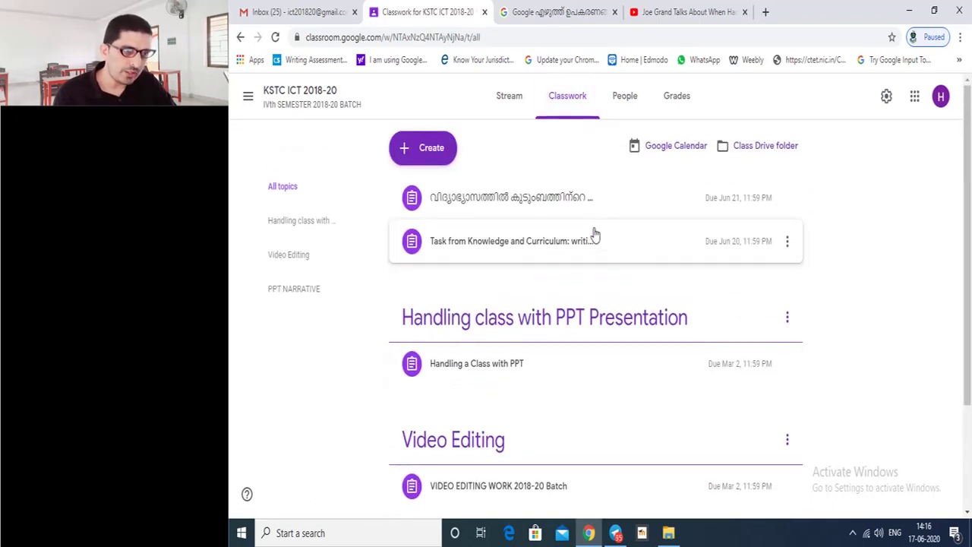
{"action": "left_click", "coordinate": [489, 310]}
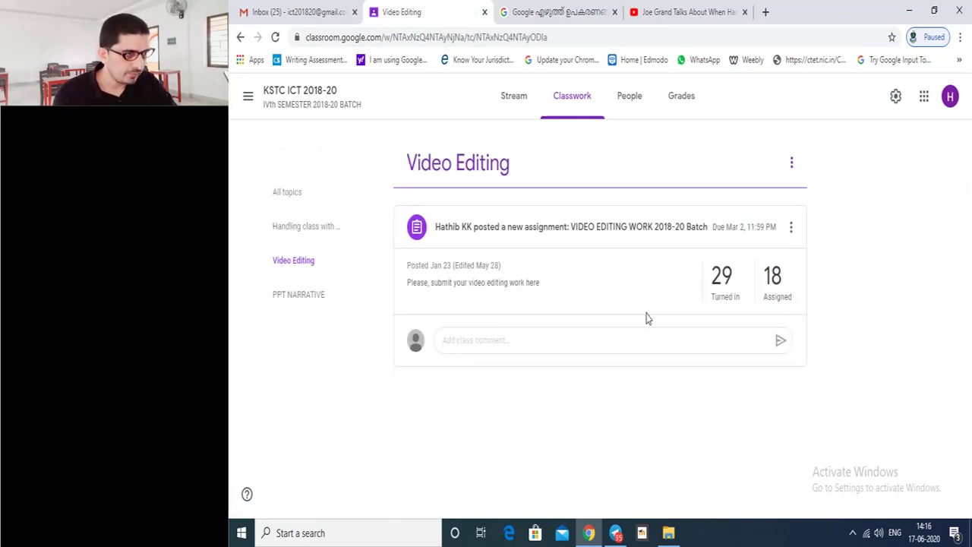
{"action": "left_click", "coordinate": [793, 237]}
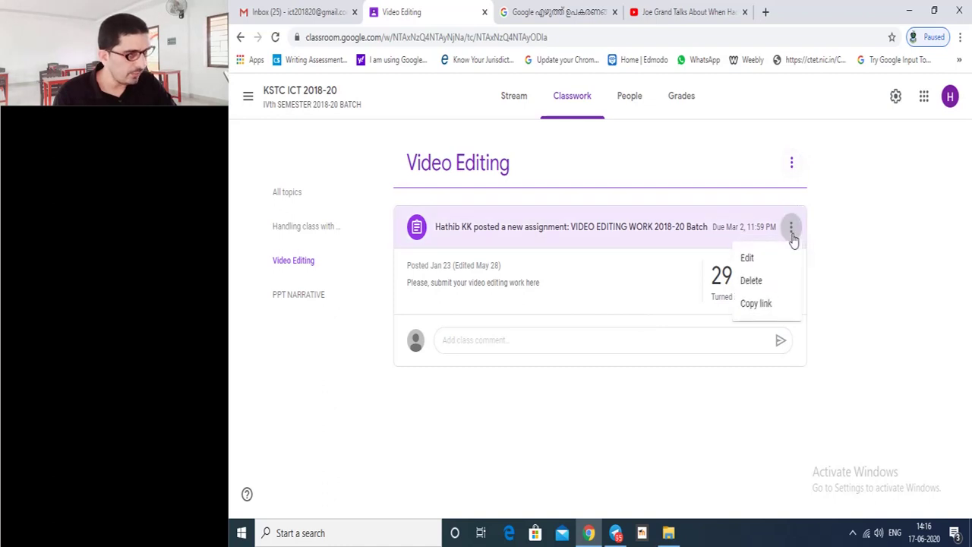
{"action": "left_click", "coordinate": [825, 189]}
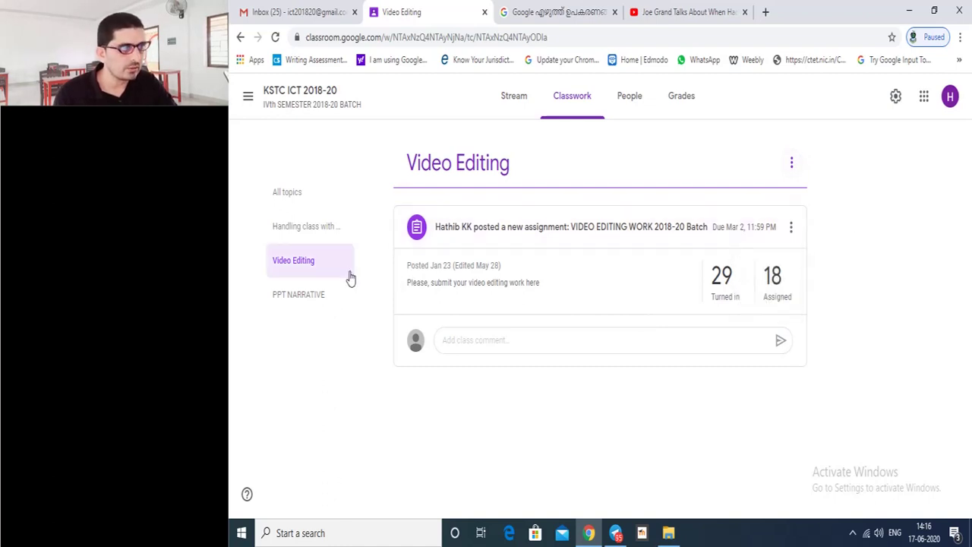
Review the class's teacher and student lists, then view the gradebook for all assignments.
{"action": "left_click", "coordinate": [514, 97]}
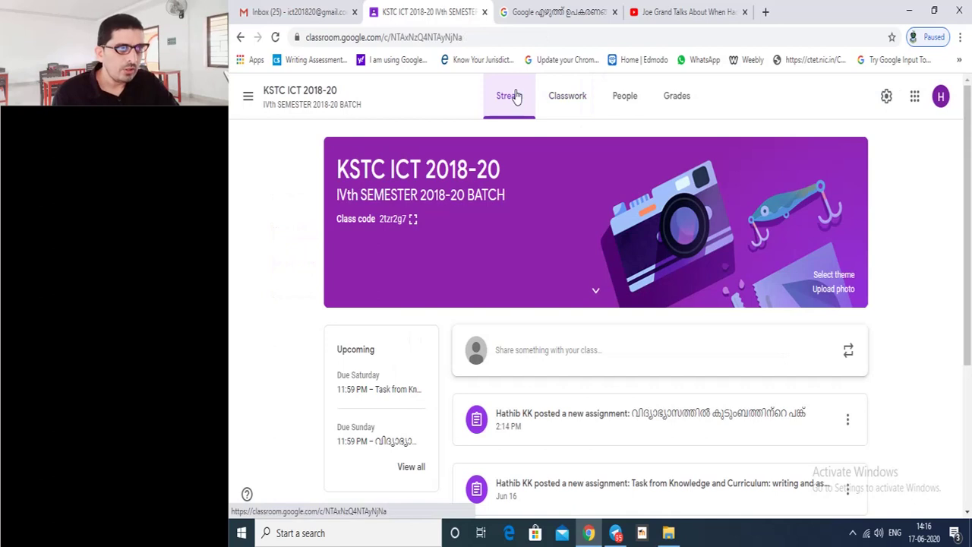
{"action": "left_click", "coordinate": [623, 104]}
{"action": "scroll", "coordinate": [689, 362], "scroll_direction": "down", "scroll_amount": 5}
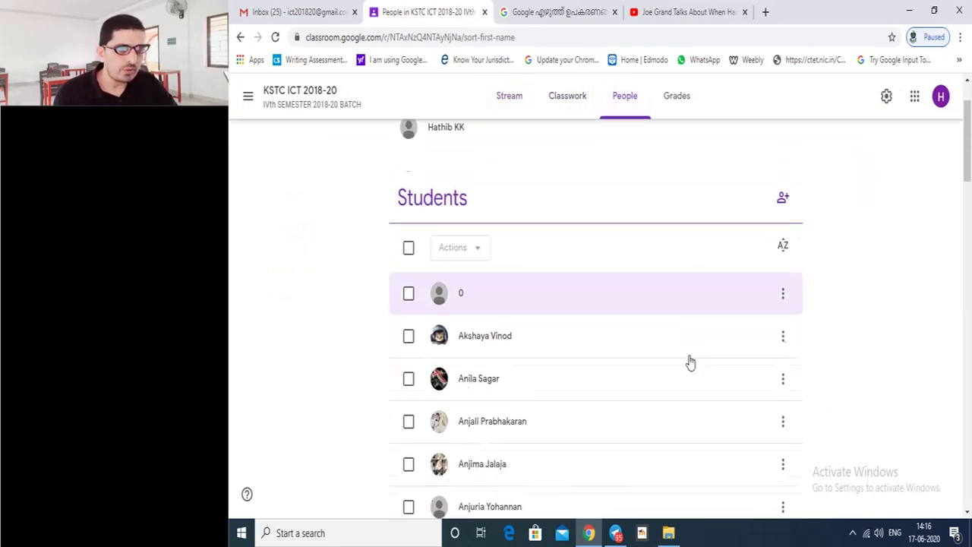
{"action": "scroll", "coordinate": [690, 363], "scroll_direction": "up", "scroll_amount": 5}
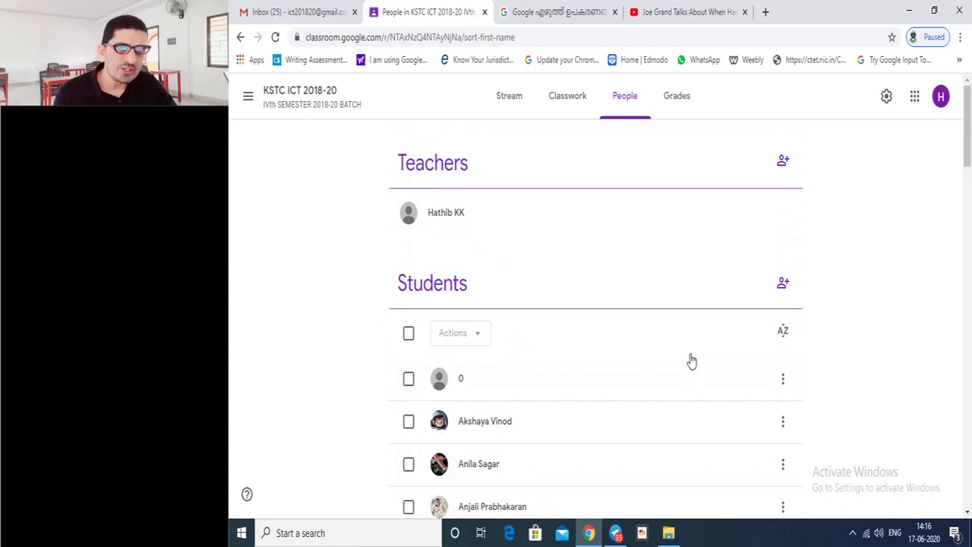
{"action": "scroll", "coordinate": [690, 362], "scroll_direction": "down", "scroll_amount": 3}
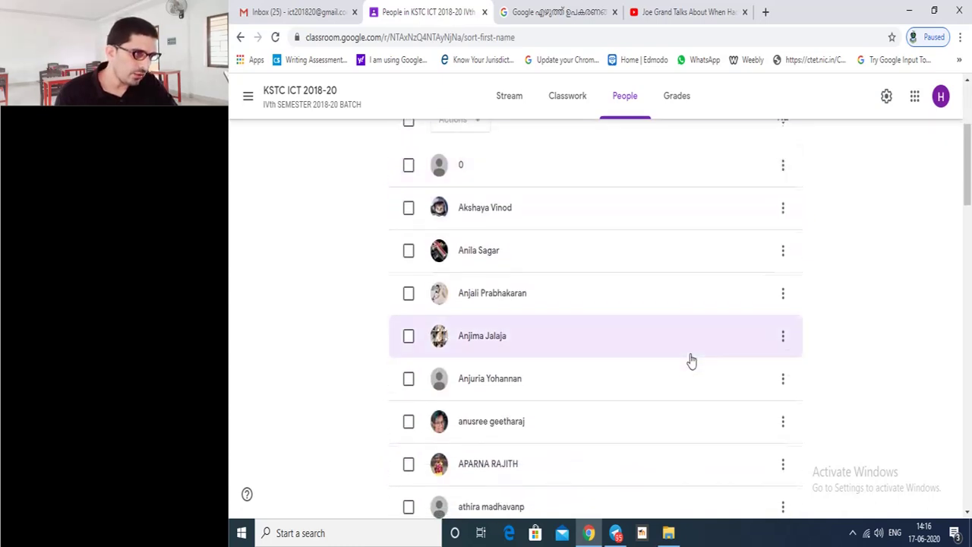
{"action": "scroll", "coordinate": [690, 362], "scroll_direction": "up", "scroll_amount": 3}
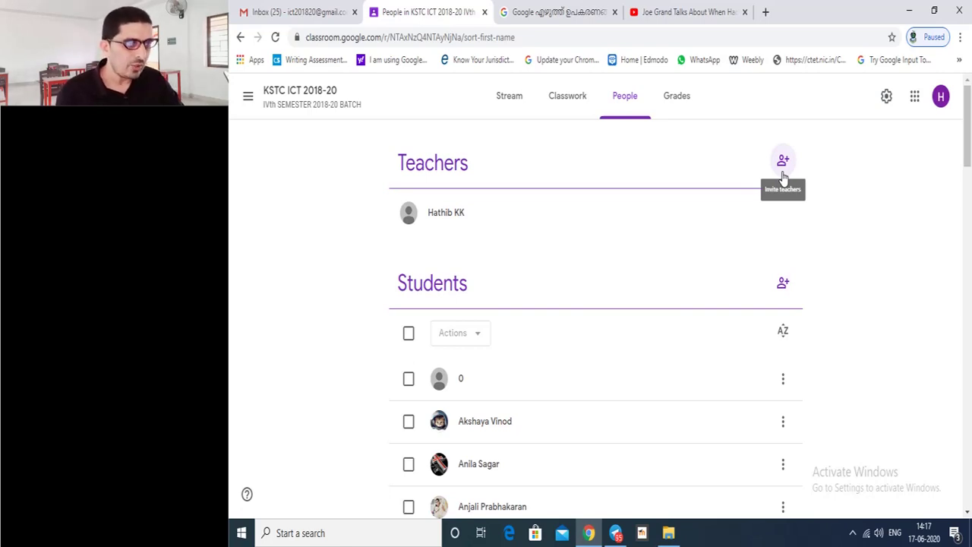
{"action": "left_click", "coordinate": [672, 109]}
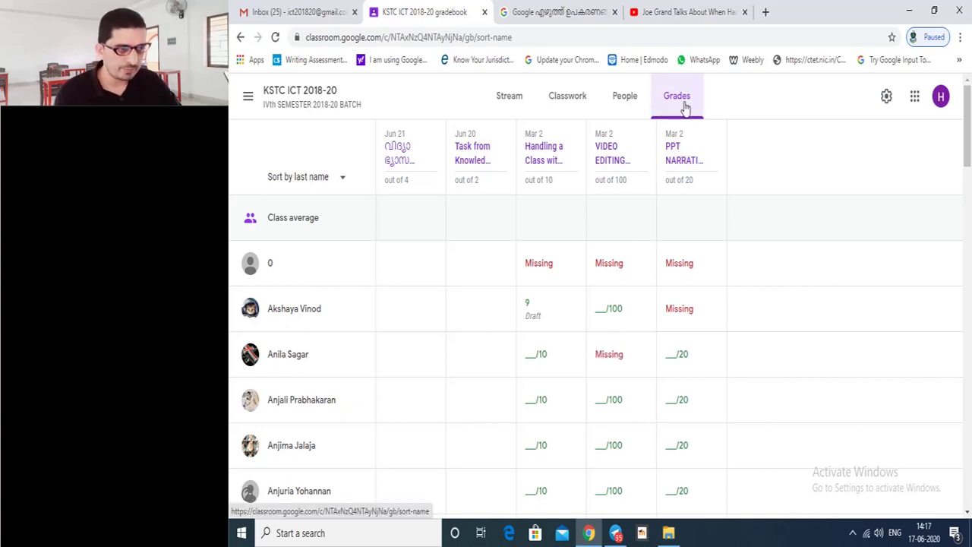
Open the student work for the VIDEO EDITING WORK 2018-20 Batch assignment from the classwork.
{"action": "left_click", "coordinate": [568, 101]}
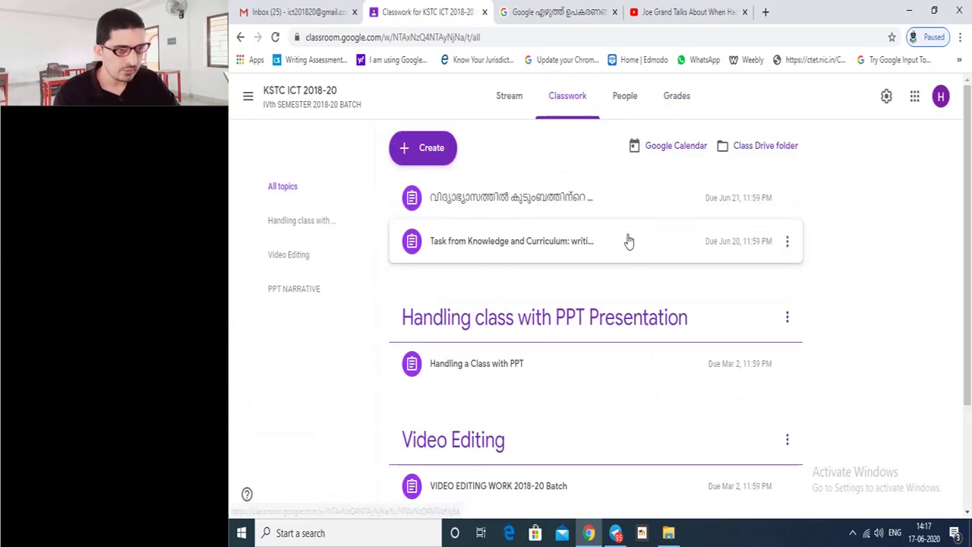
{"action": "scroll", "coordinate": [629, 242], "scroll_direction": "down", "scroll_amount": 2}
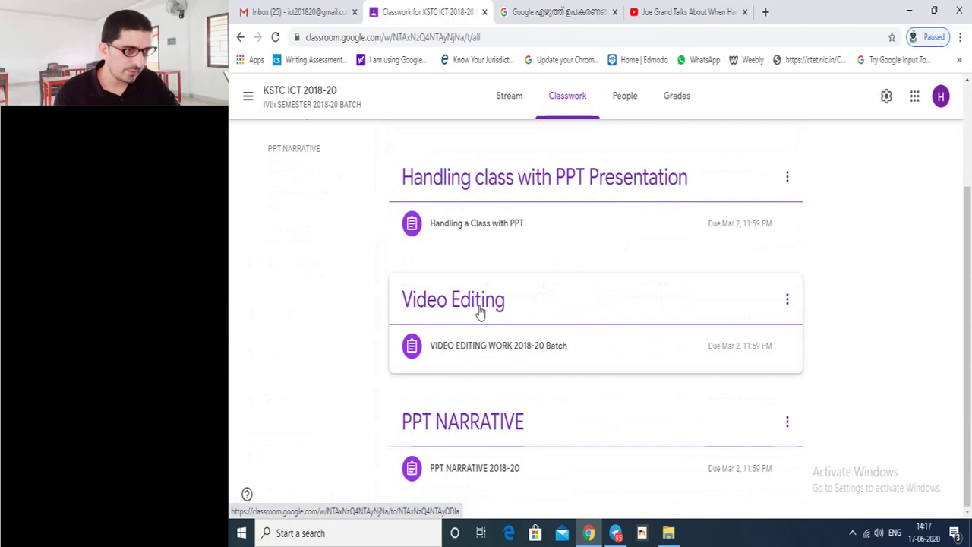
{"action": "left_click", "coordinate": [479, 350]}
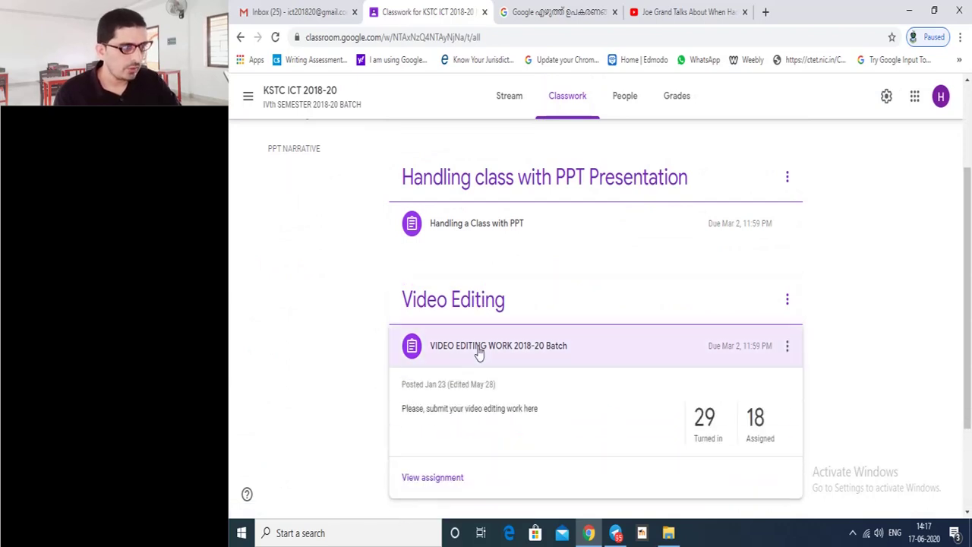
{"action": "scroll", "coordinate": [479, 352], "scroll_direction": "down", "scroll_amount": 2}
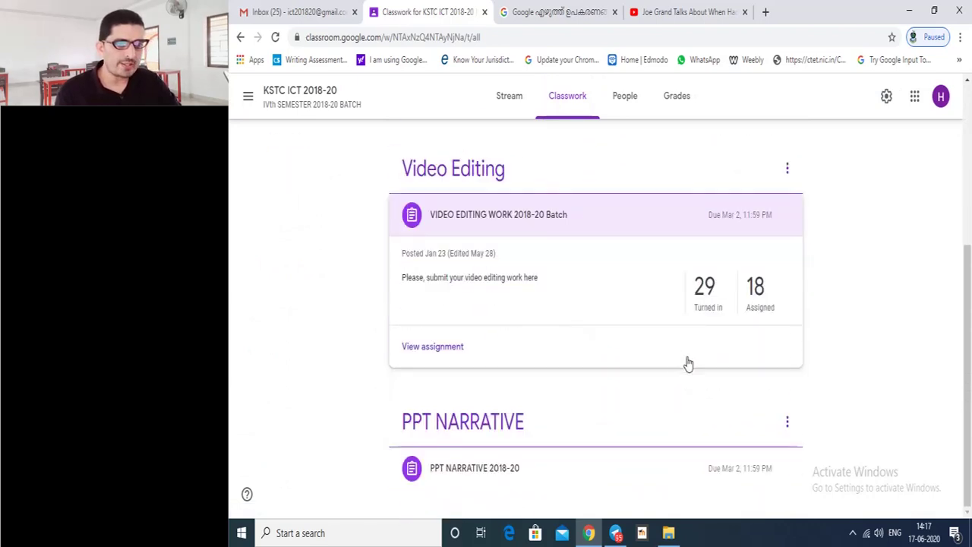
{"action": "left_click", "coordinate": [432, 348]}
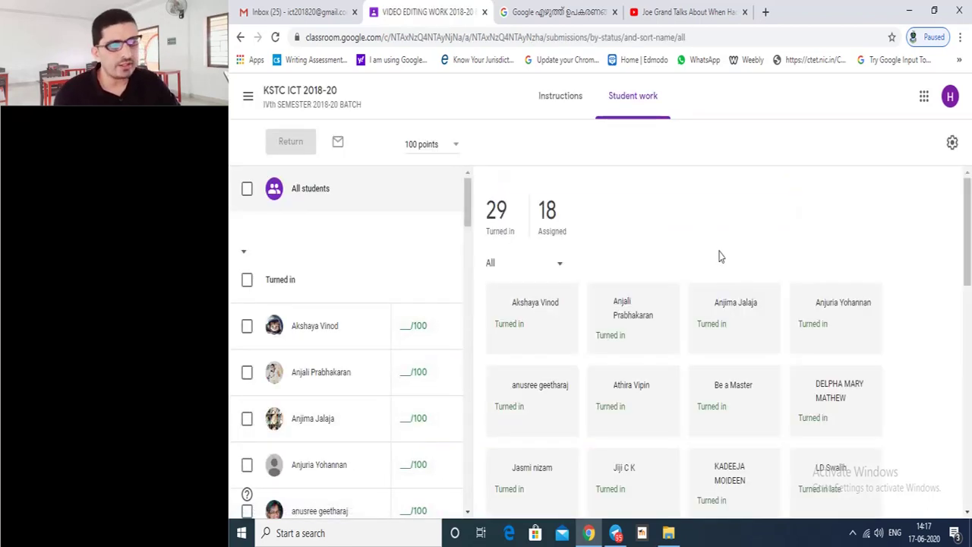
Look through the students' submissions for the video editing assignment, checking their attachments and turned-in status.
{"action": "scroll", "coordinate": [719, 258], "scroll_direction": "down", "scroll_amount": 3}
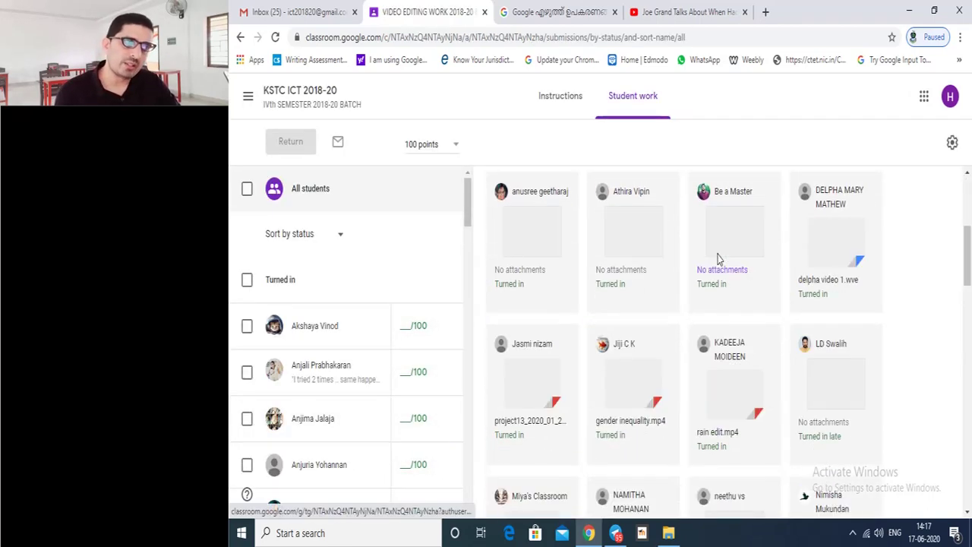
{"action": "scroll", "coordinate": [719, 258], "scroll_direction": "up", "scroll_amount": 3}
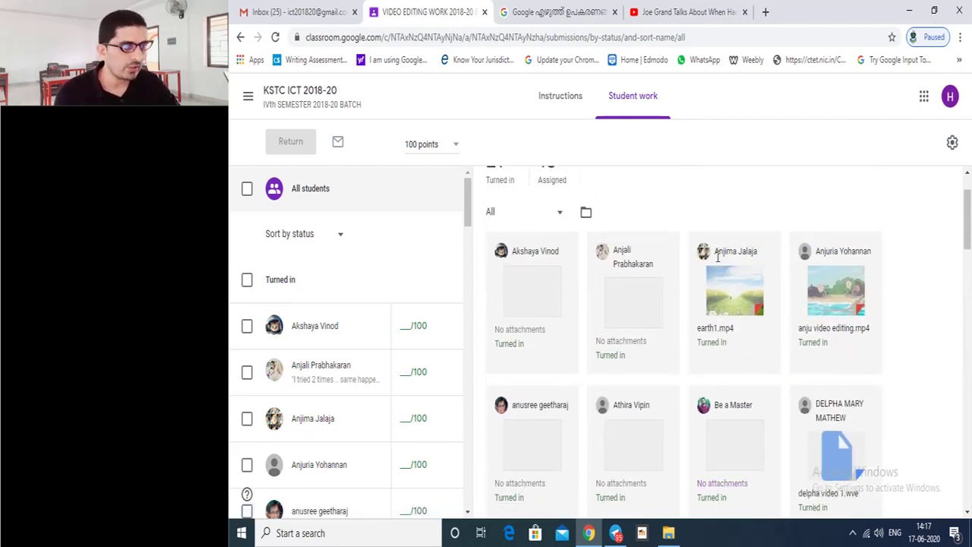
{"action": "scroll", "coordinate": [720, 250], "scroll_direction": "up", "scroll_amount": 1}
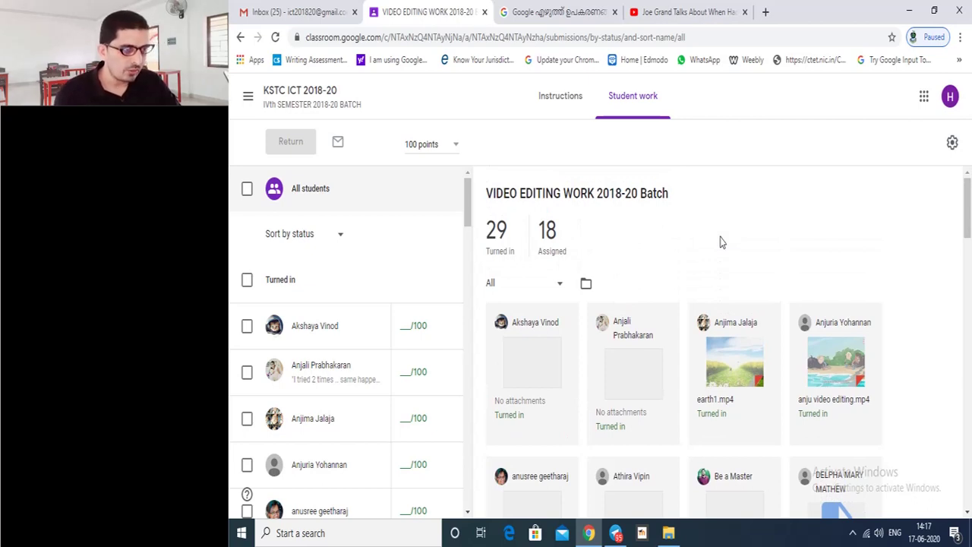
{"action": "scroll", "coordinate": [722, 241], "scroll_direction": "down", "scroll_amount": 4}
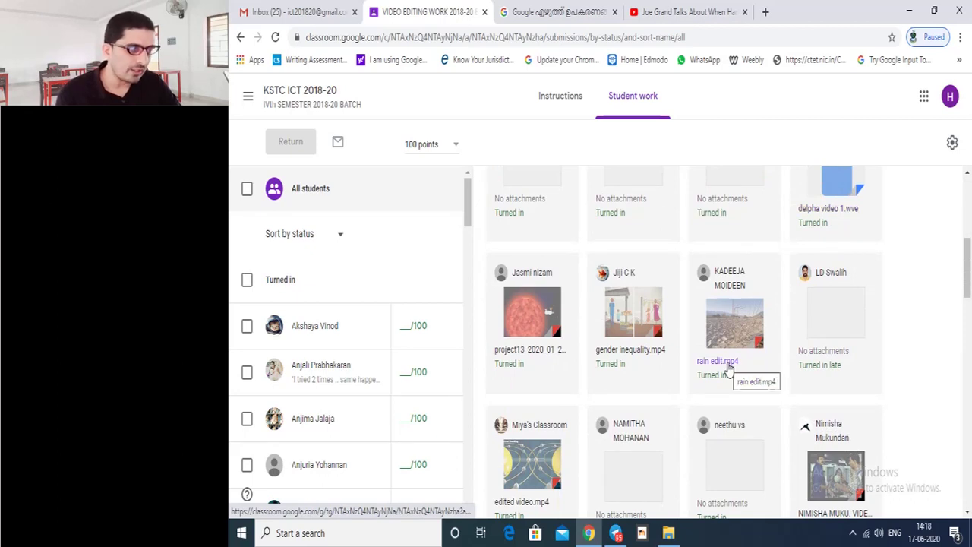
{"action": "scroll", "coordinate": [727, 369], "scroll_direction": "up", "scroll_amount": 3}
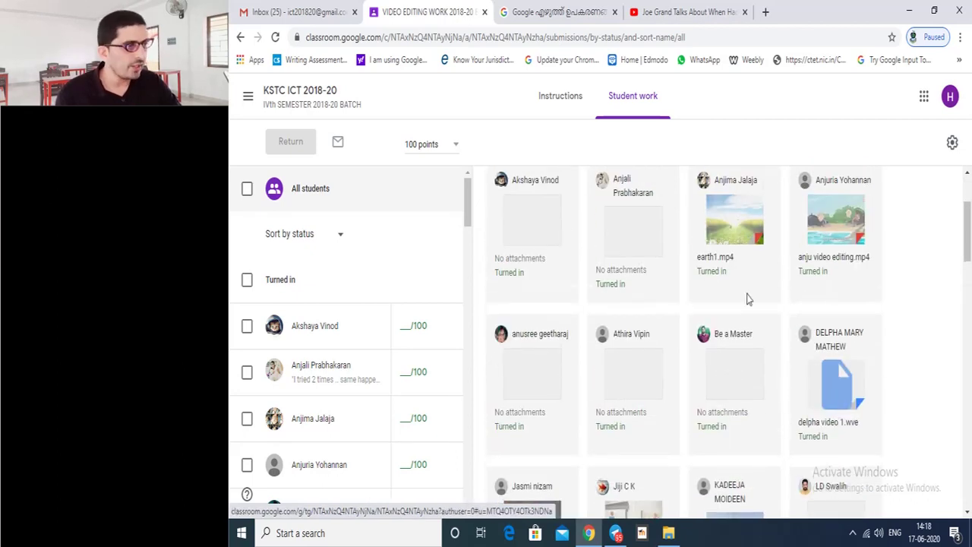
{"action": "scroll", "coordinate": [752, 277], "scroll_direction": "down", "scroll_amount": 1}
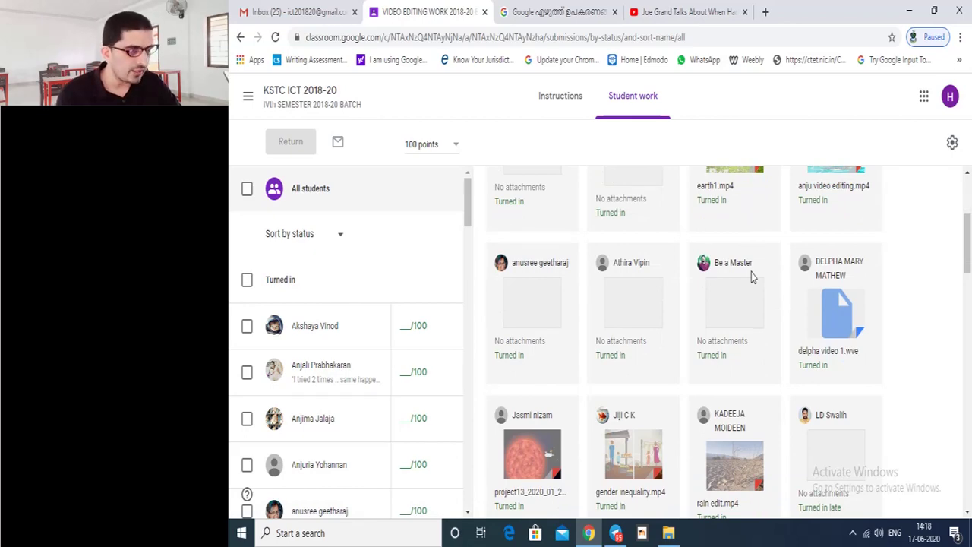
{"action": "scroll", "coordinate": [752, 277], "scroll_direction": "down", "scroll_amount": 5}
{"action": "scroll", "coordinate": [752, 278], "scroll_direction": "up", "scroll_amount": 6}
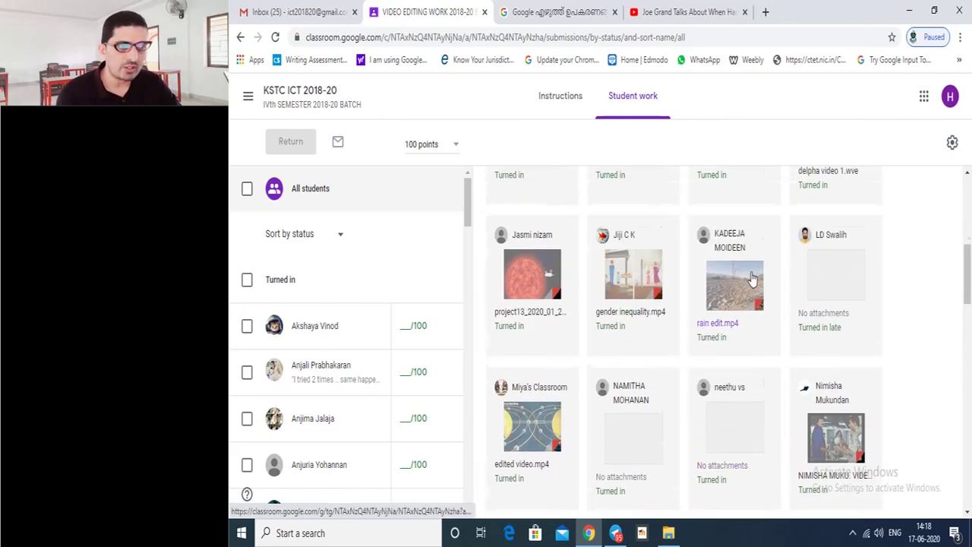
{"action": "scroll", "coordinate": [752, 279], "scroll_direction": "up", "scroll_amount": 2}
{"action": "scroll", "coordinate": [752, 278], "scroll_direction": "down", "scroll_amount": 4}
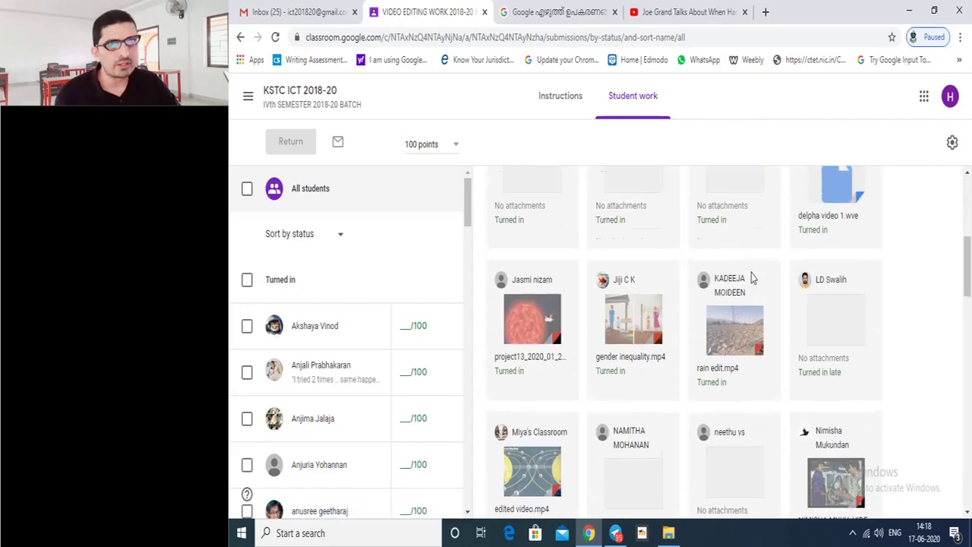
{"action": "scroll", "coordinate": [752, 277], "scroll_direction": "up", "scroll_amount": 4}
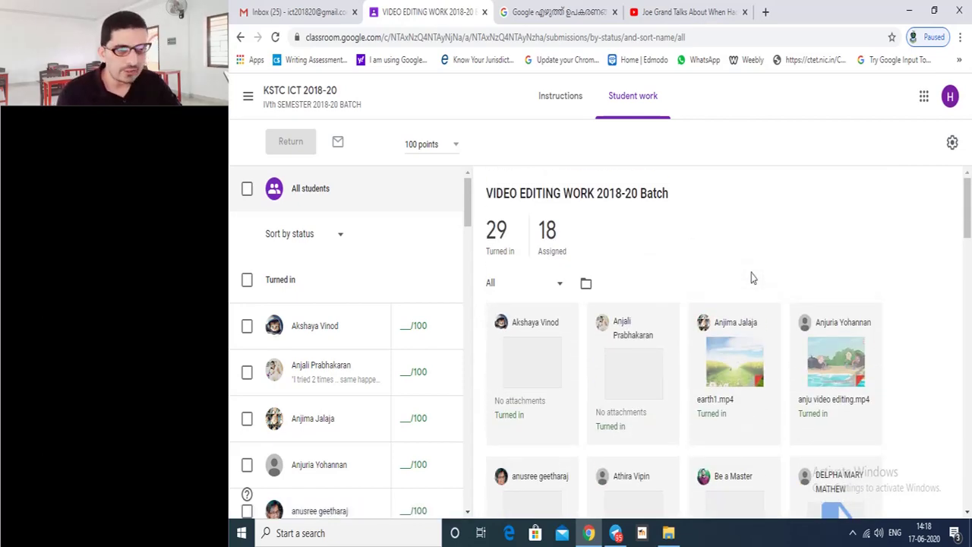
{"action": "scroll", "coordinate": [751, 278], "scroll_direction": "down", "scroll_amount": 6}
{"action": "scroll", "coordinate": [751, 278], "scroll_direction": "up", "scroll_amount": 5}
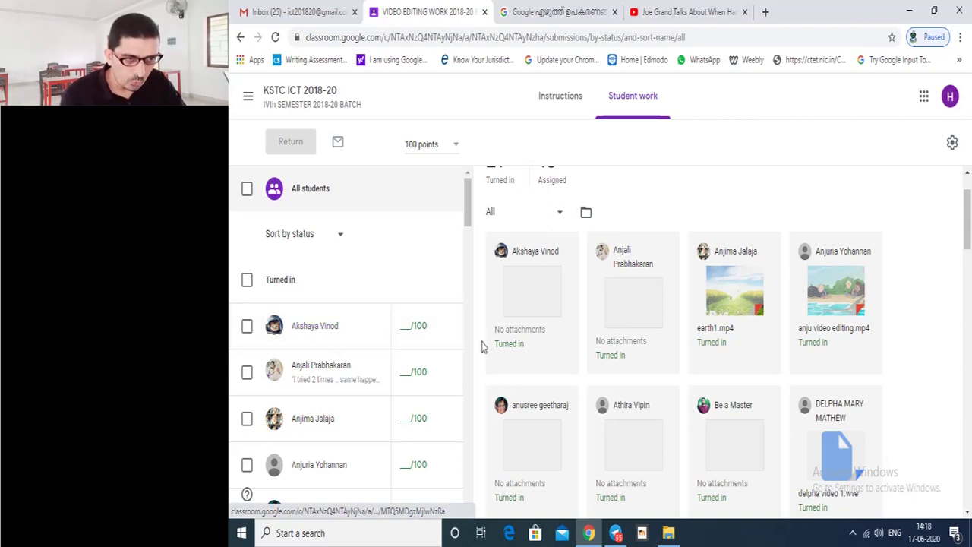
Open the first turned-in student's submission and check its grade and private comment fields without entering anything.
{"action": "left_click", "coordinate": [408, 326]}
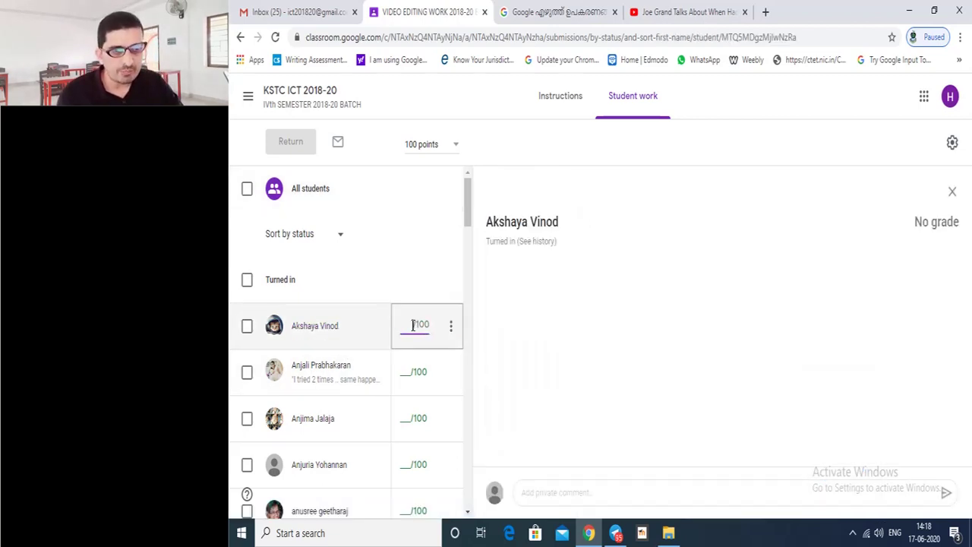
{"action": "left_click", "coordinate": [346, 334]}
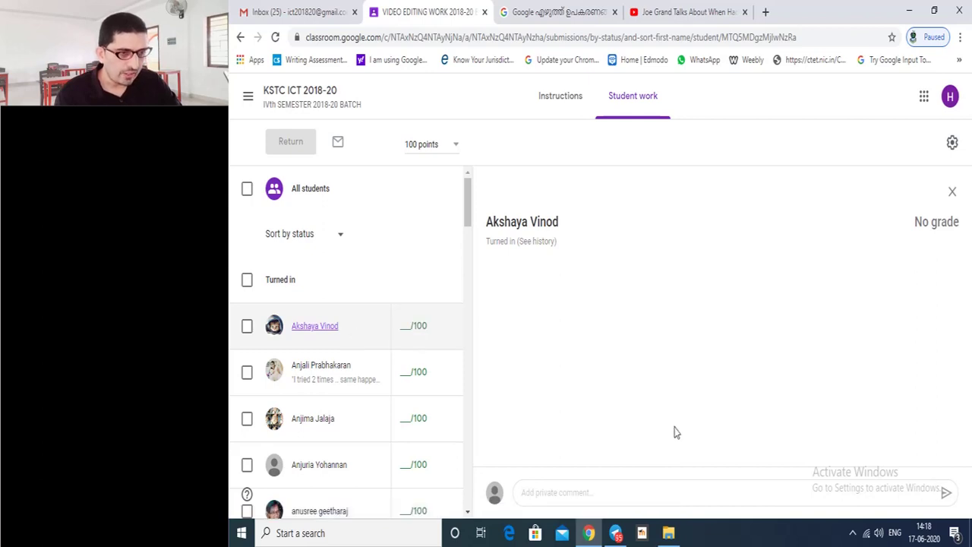
{"action": "left_click", "coordinate": [565, 494]}
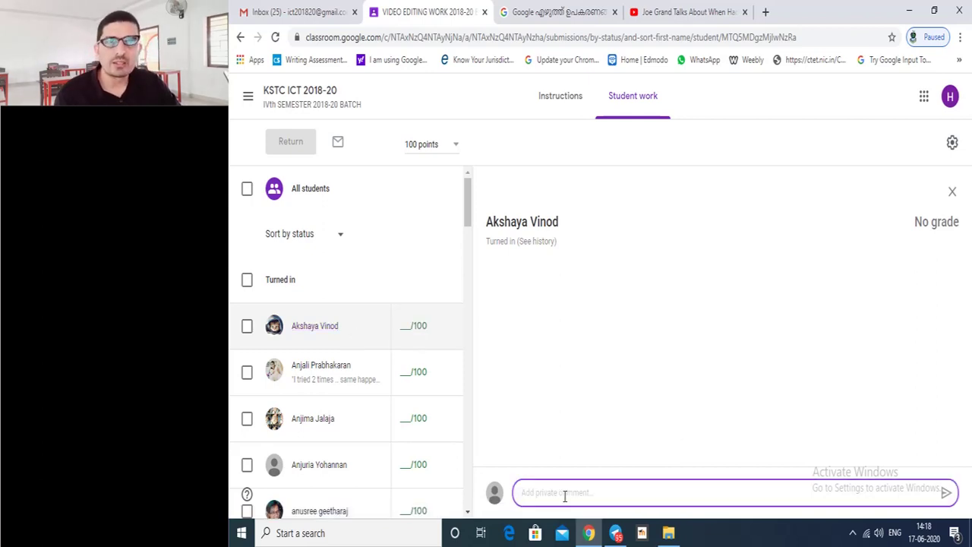